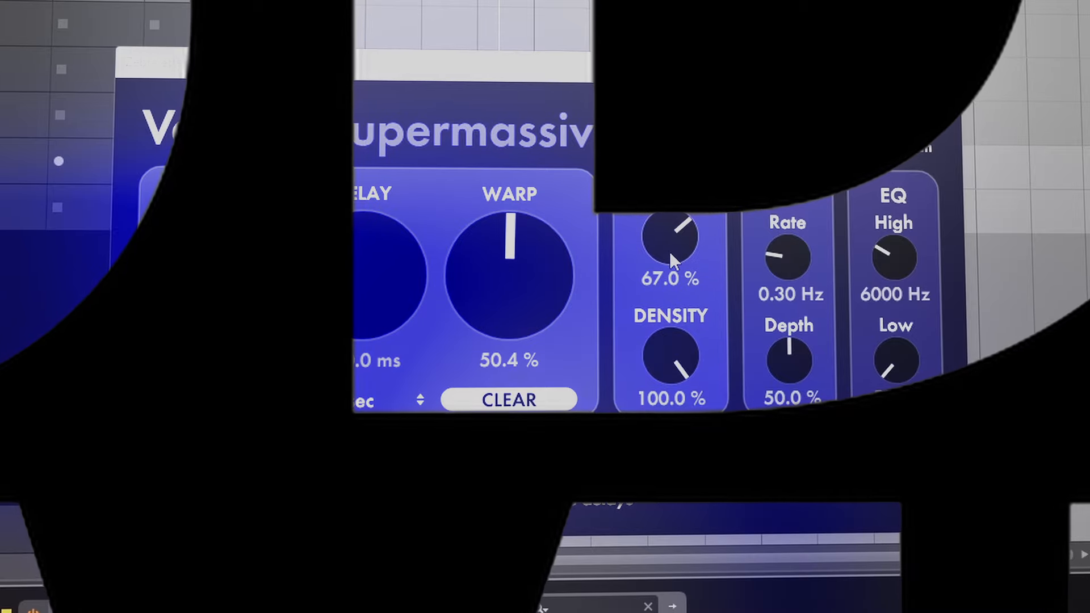
drag(666, 232, 678, 239)
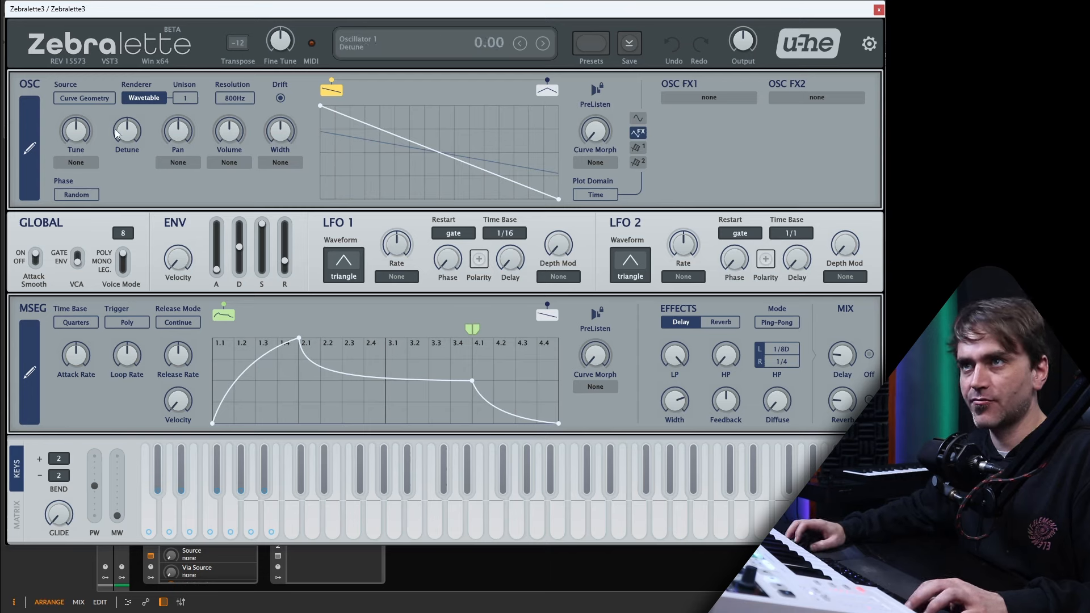
Step: Switch the oscillator renderer to Additive and set its spectral modifier to Wild Randomness
click(145, 96)
click(144, 77)
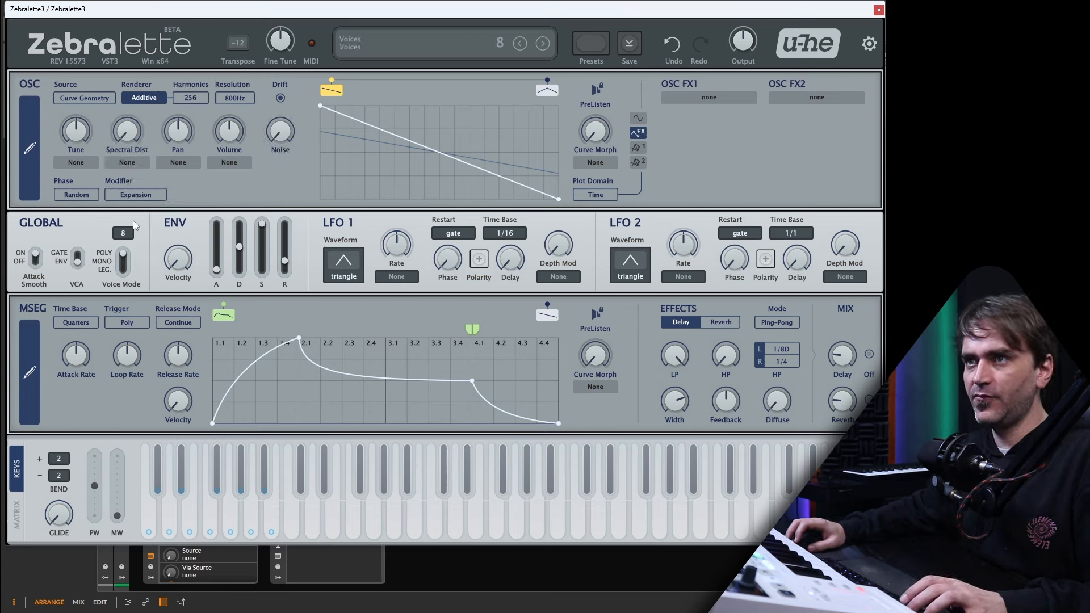
click(132, 195)
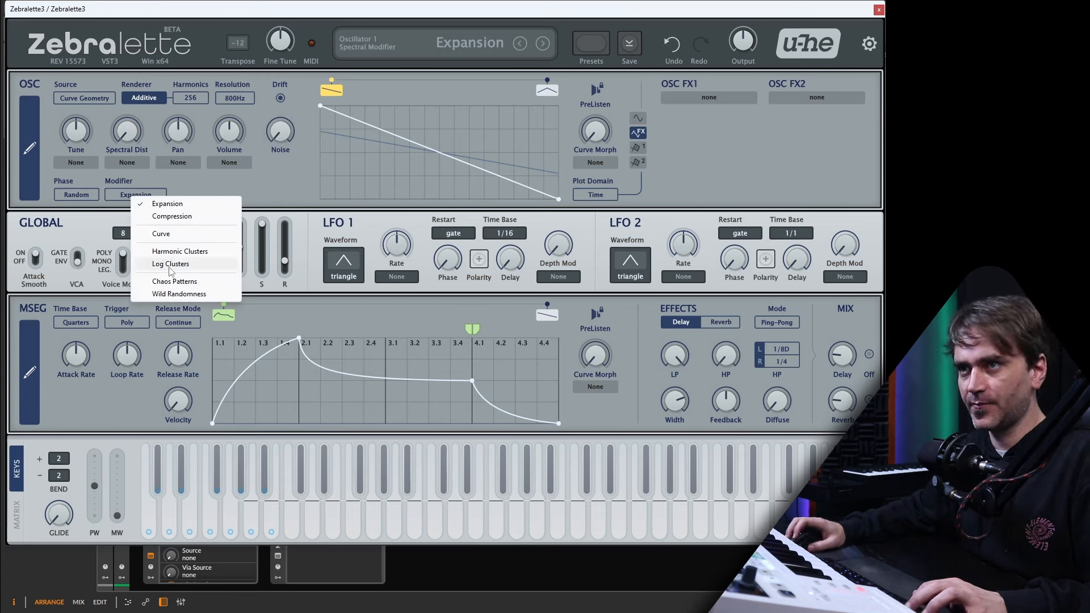
click(180, 294)
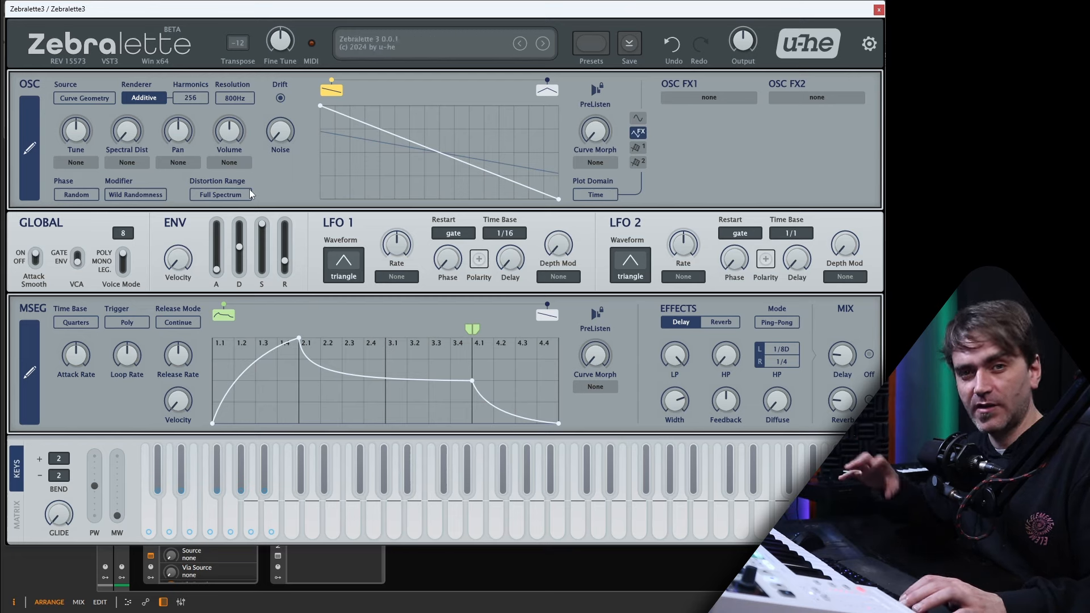
Step: Change the spectral modifier to Chaos Patterns and raise its Random Seed to 78
click(127, 194)
click(192, 281)
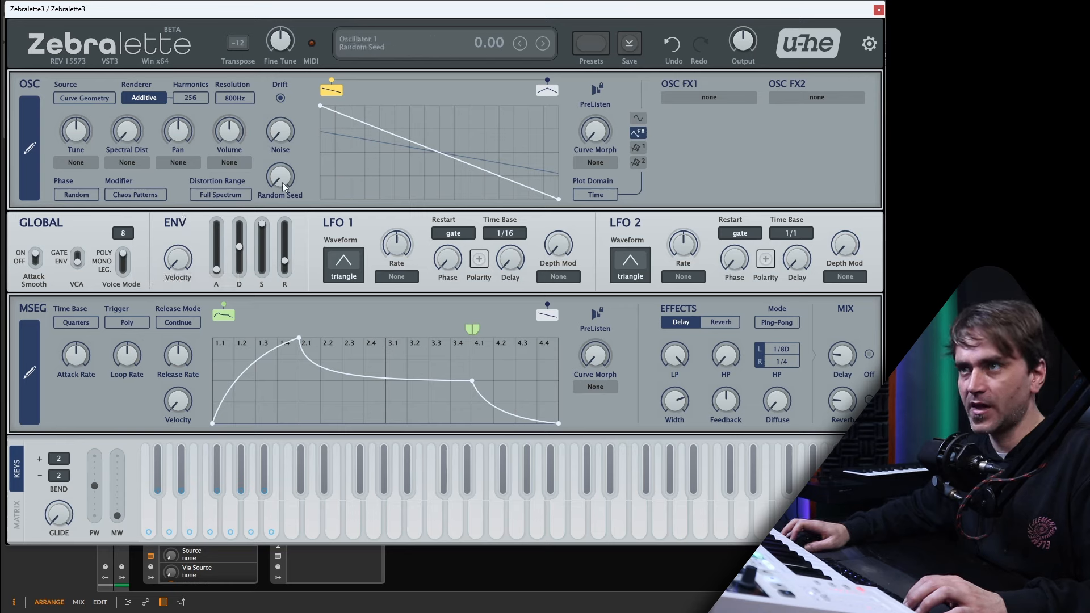
mouse_move(282, 182)
mouse_down()
mouse_move(280, 162)
mouse_move(288, 174)
mouse_up()
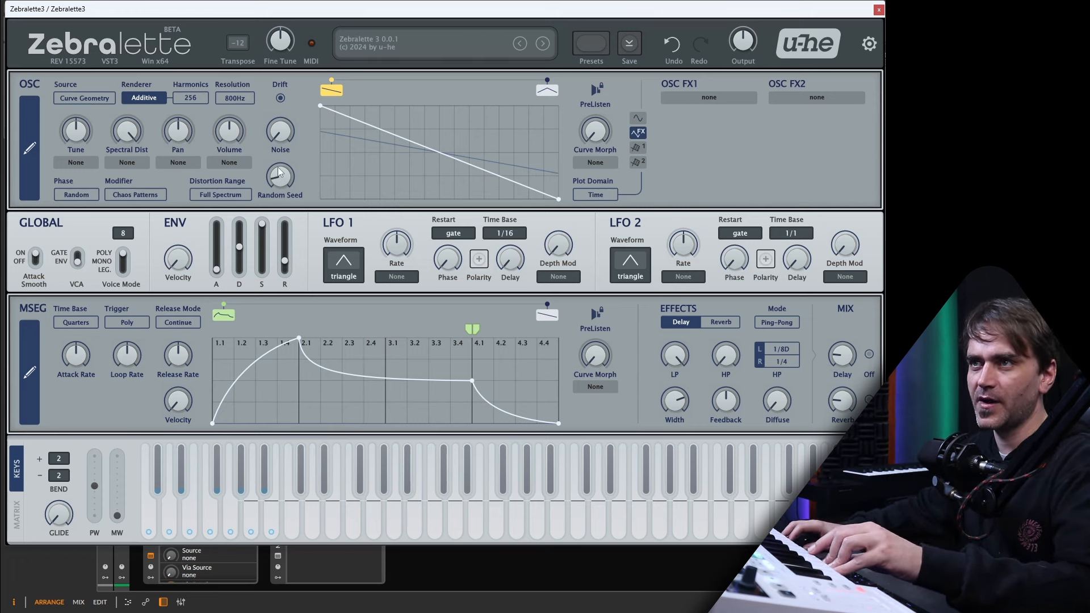
mouse_move(277, 176)
mouse_down()
mouse_move(291, 160)
mouse_move(290, 170)
mouse_up()
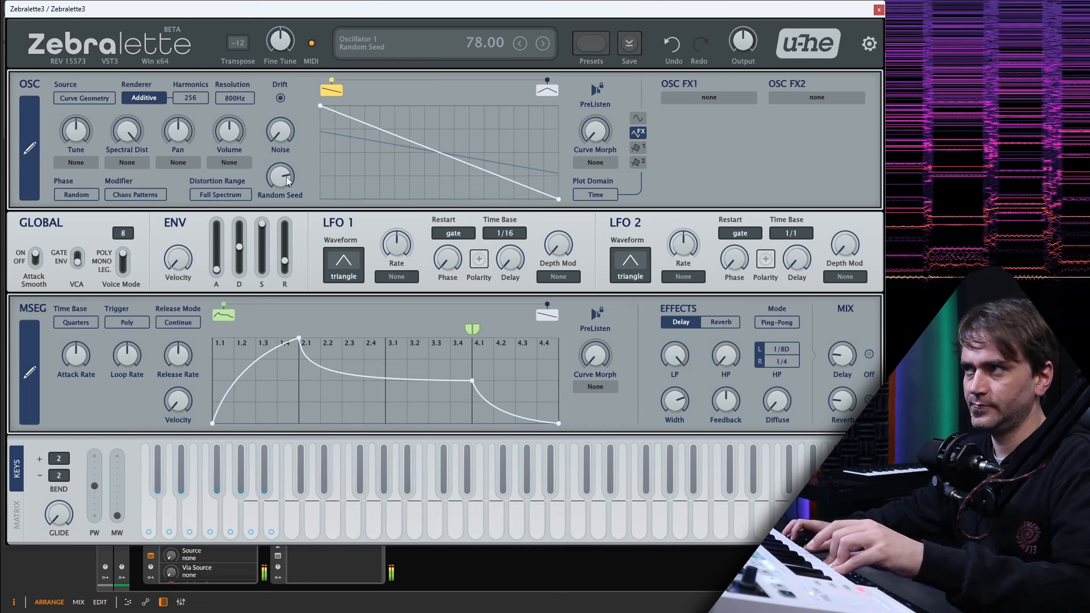
Step: Set the spectral modifier back to Wild Randomness and load the Twinkles effect in OSC FX1
click(144, 194)
click(196, 298)
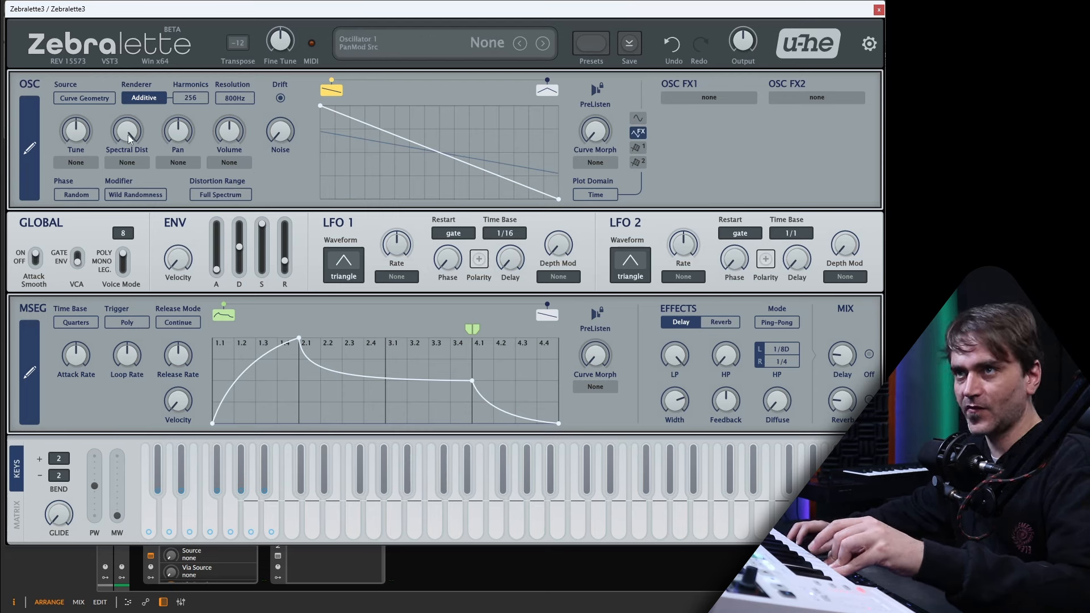
click(686, 98)
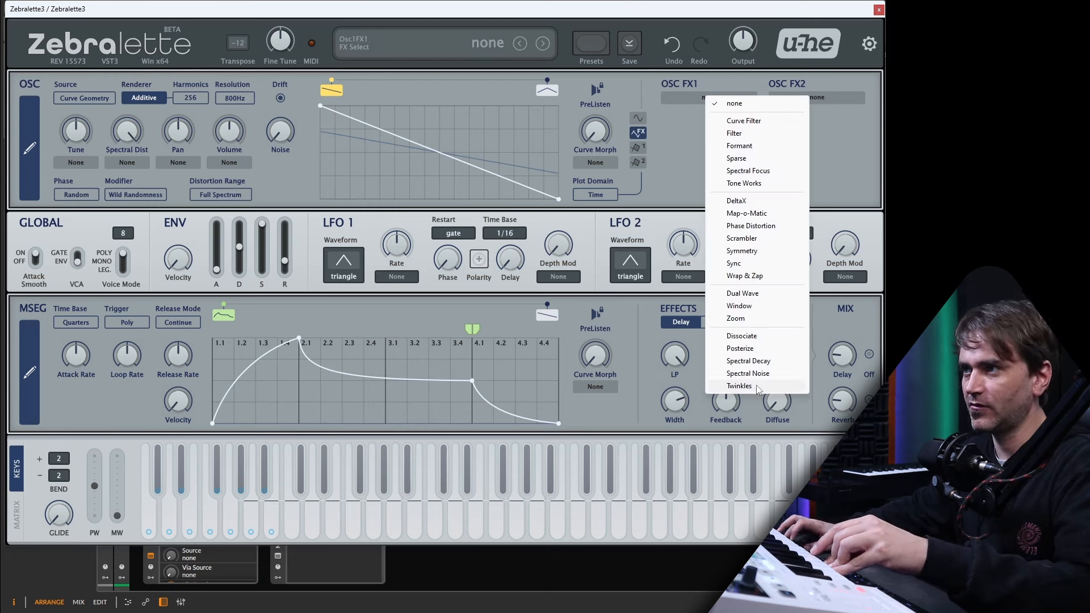
click(740, 386)
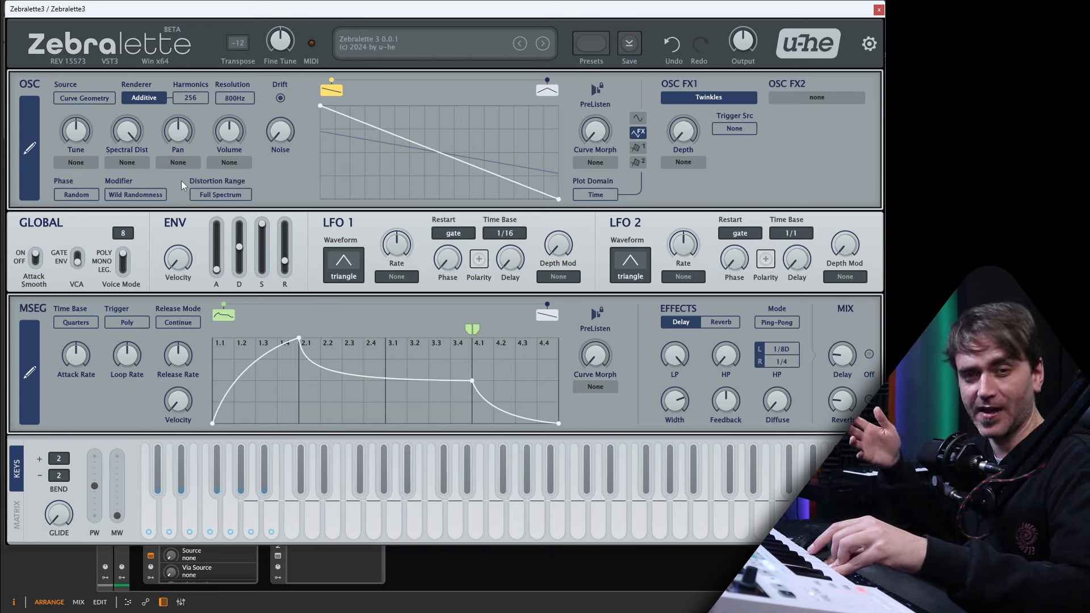
Step: Trigger the Twinkles effect from Gate and set its depth to 98
click(732, 129)
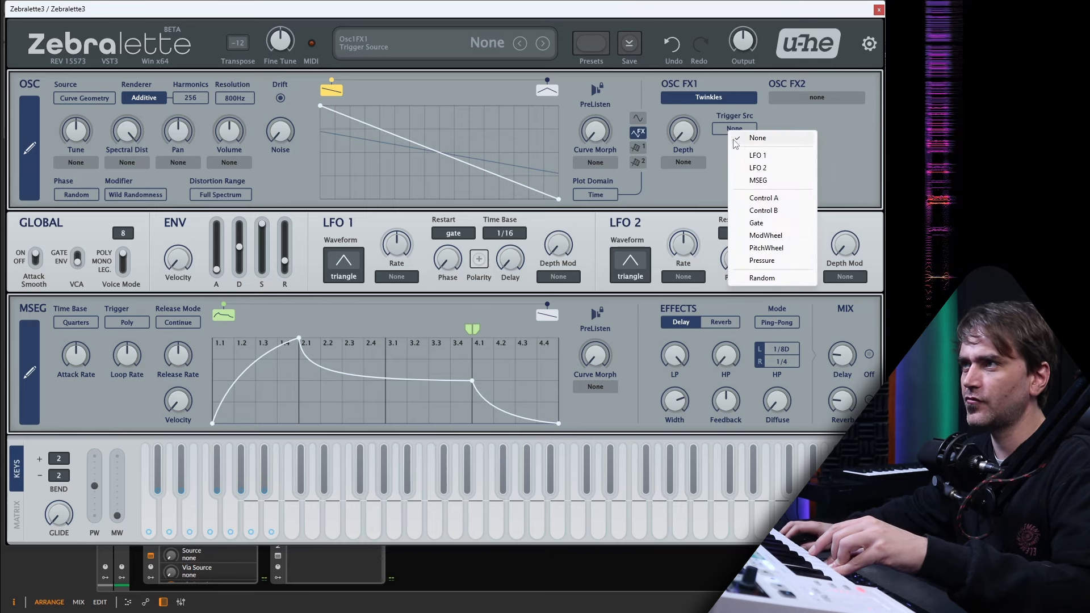
click(757, 222)
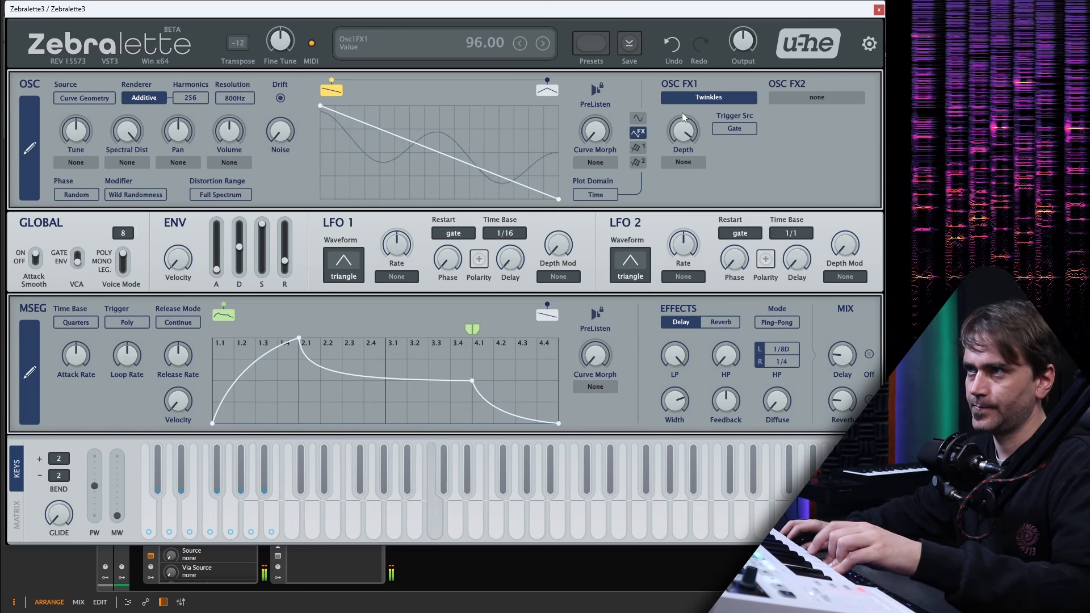
drag(682, 112, 690, 141)
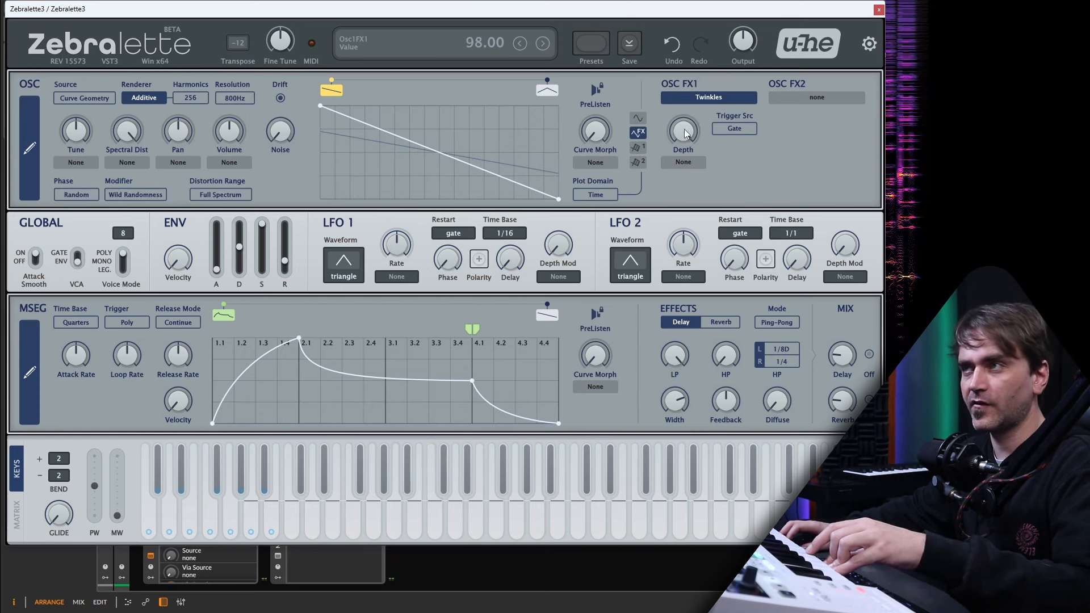
Step: Change the Twinkles trigger source to LFO 1 and lower the effect depth to 84
click(734, 129)
click(745, 156)
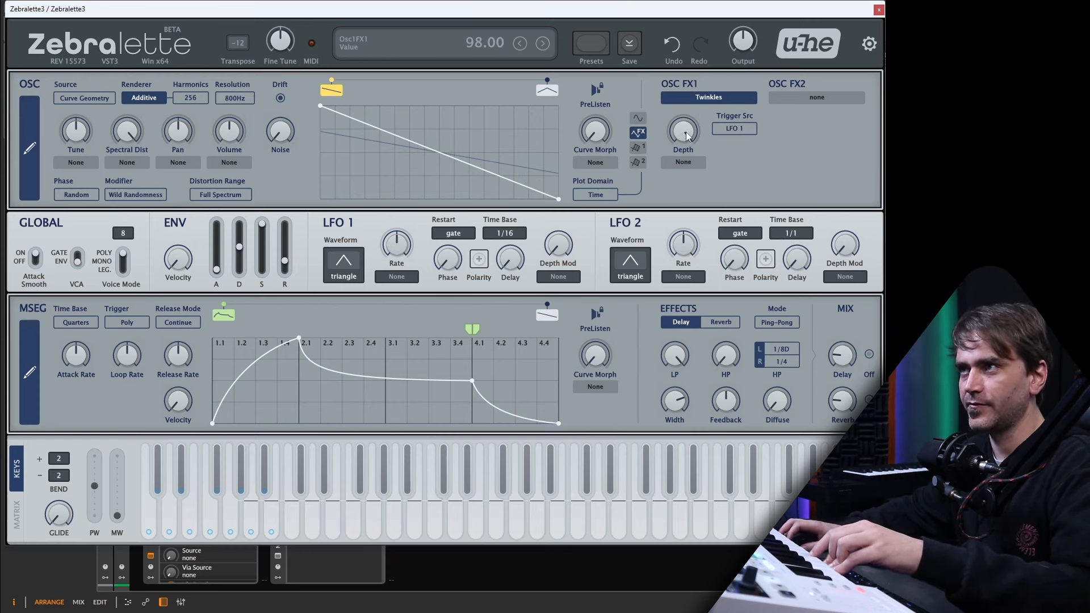
mouse_move(686, 132)
mouse_down()
mouse_move(680, 169)
mouse_move(691, 134)
mouse_move(683, 142)
mouse_up()
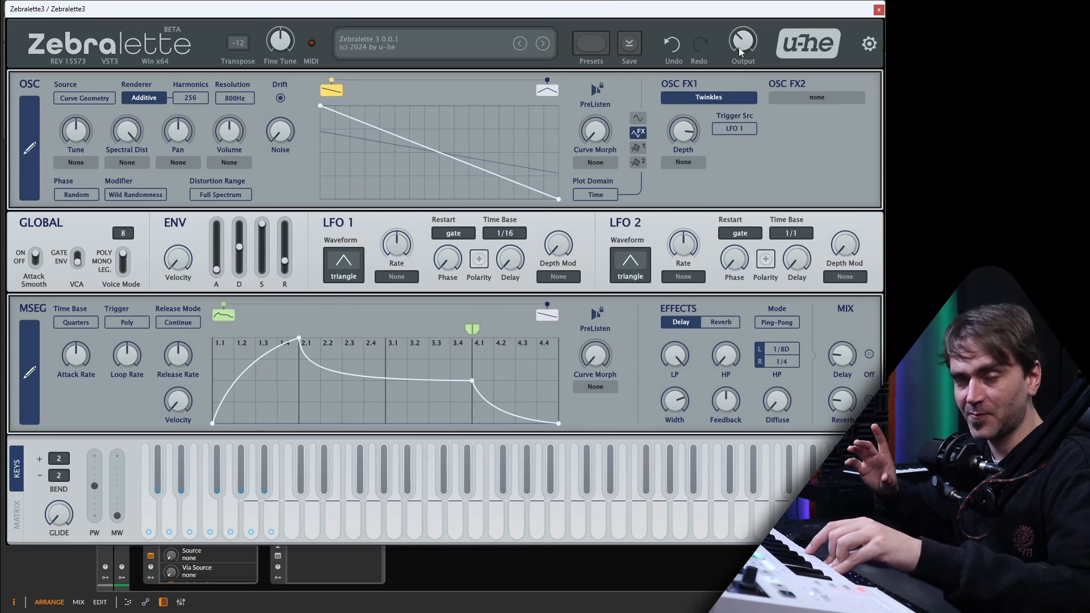
Step: Select the Chaos Patterns modifier and modulate the oscillator's Random Seed from LFO 1 in modulation matrix slot 1
click(127, 193)
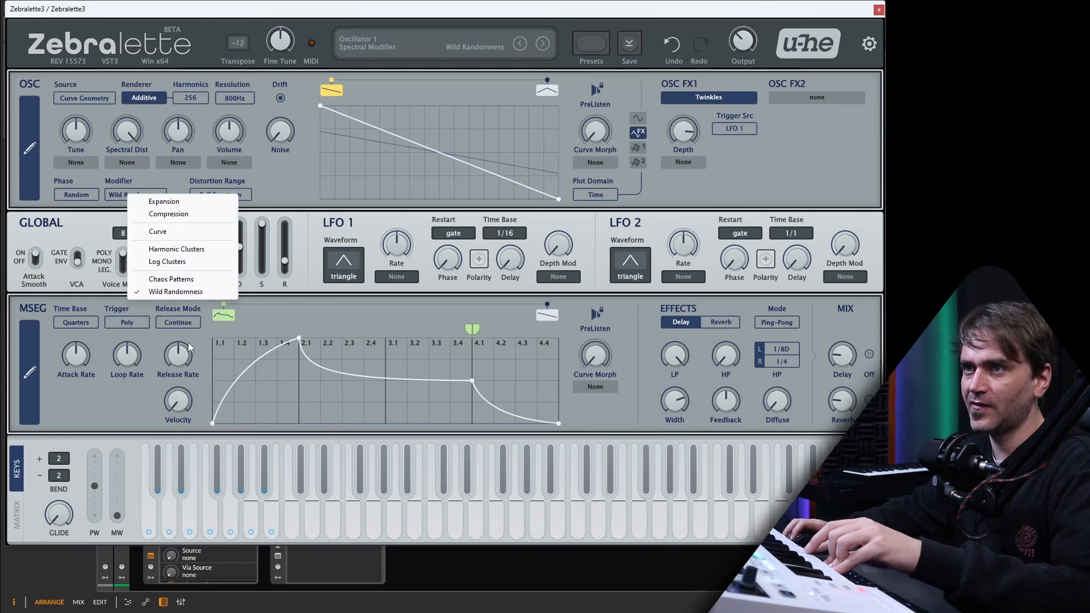
click(183, 283)
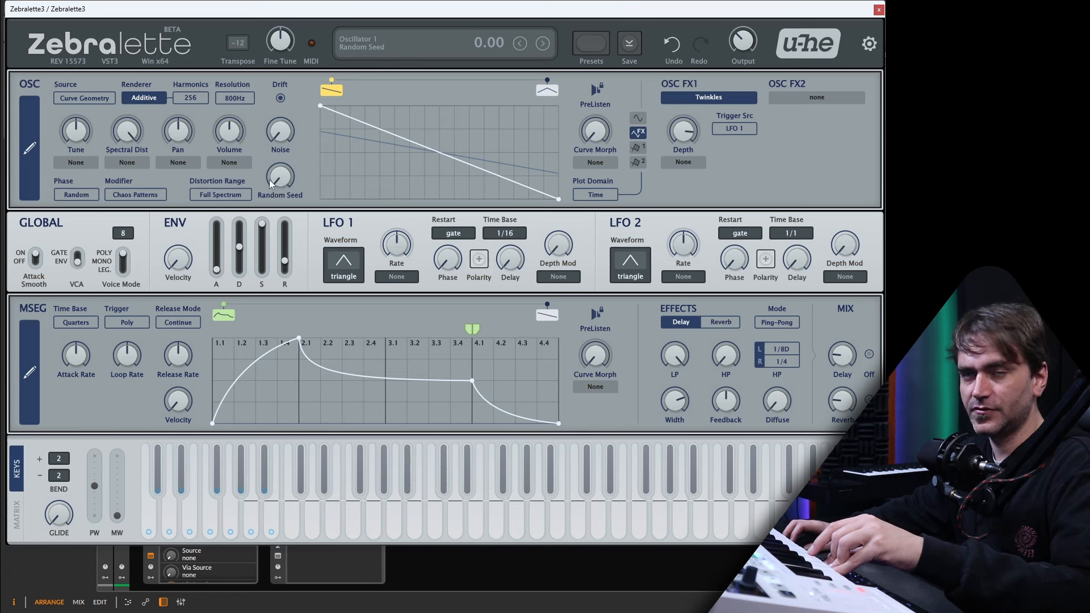
click(17, 513)
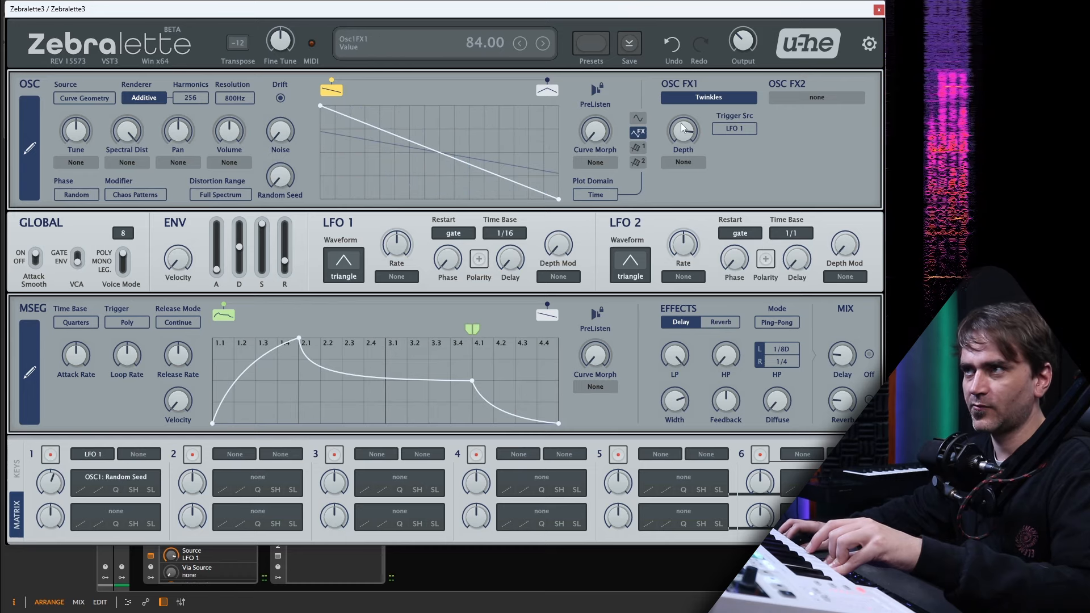
double_click(680, 126)
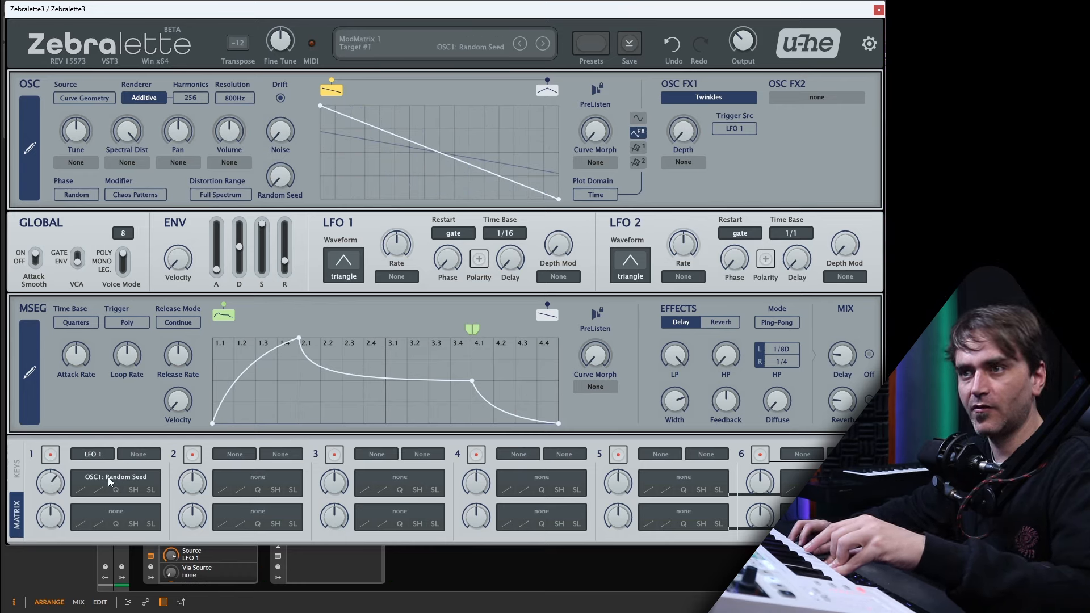
Step: Enable sample and hold on the Random Seed modulation in matrix slot 1, triggered by LFO 1
click(116, 492)
click(134, 493)
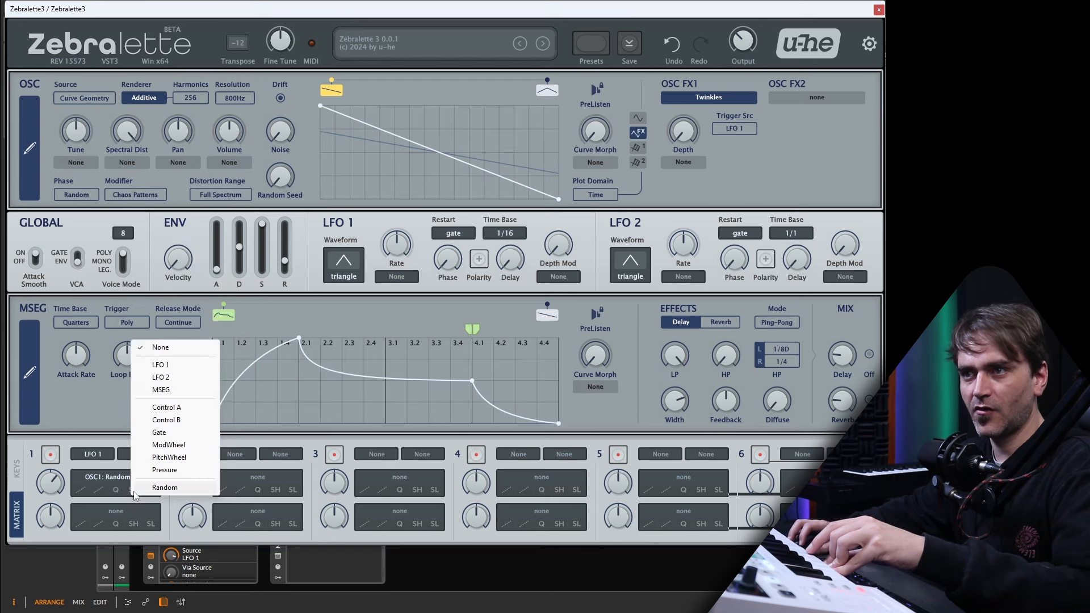
click(124, 509)
click(134, 490)
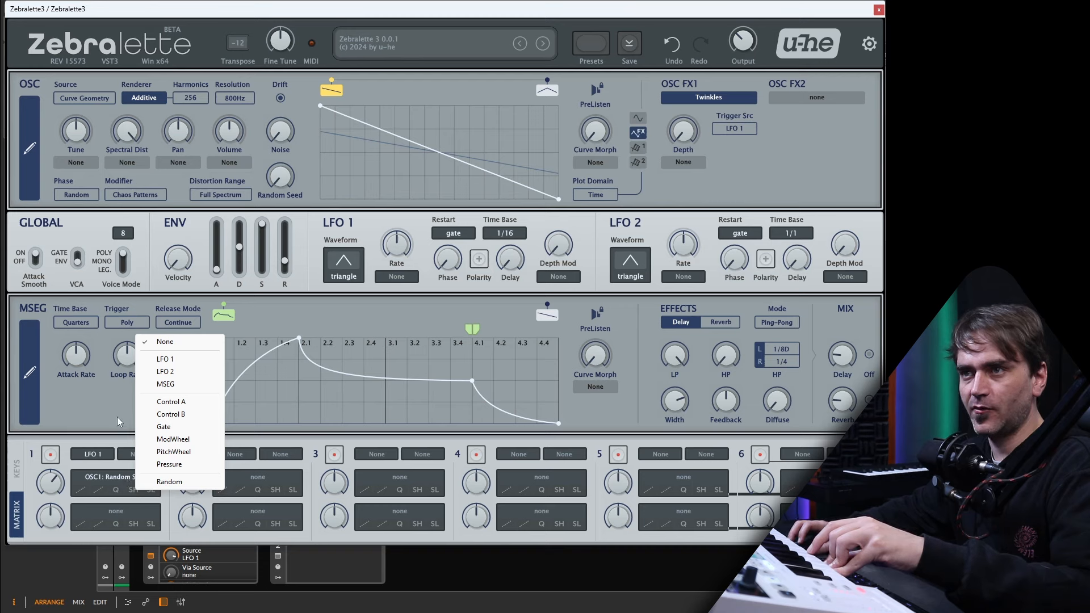
click(164, 359)
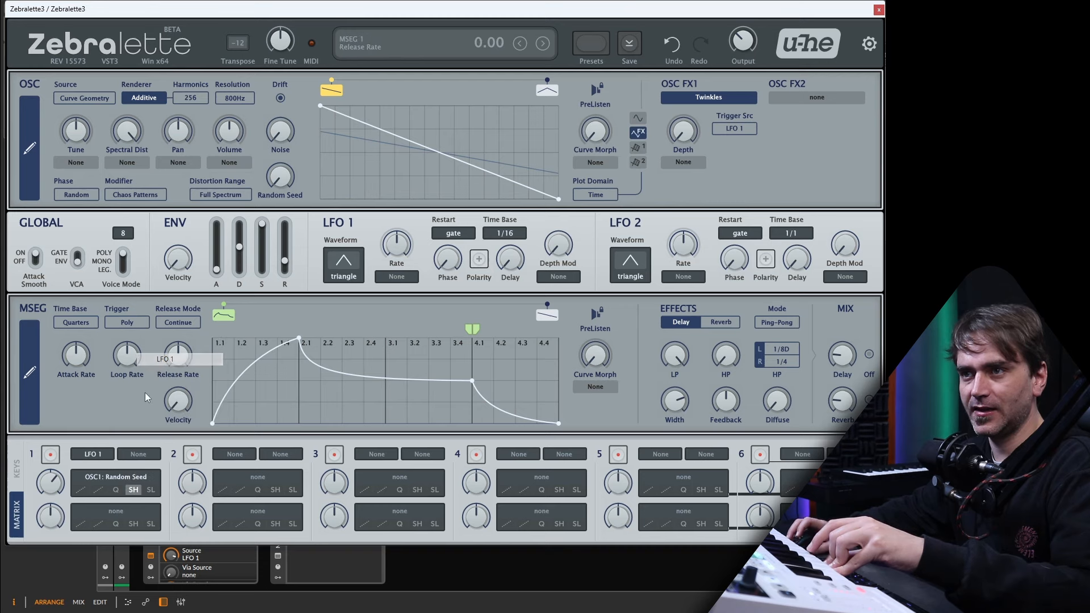
click(134, 490)
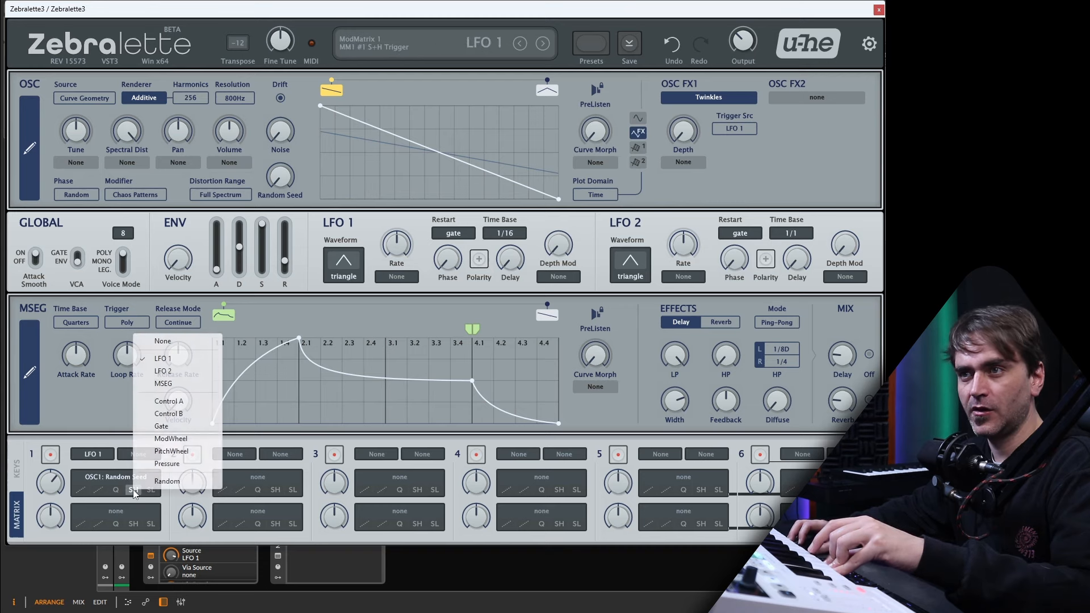
click(104, 428)
Step: Change the source of matrix slot 1 to LFO 2 and set LFO 2's waveform to rand hold
click(93, 454)
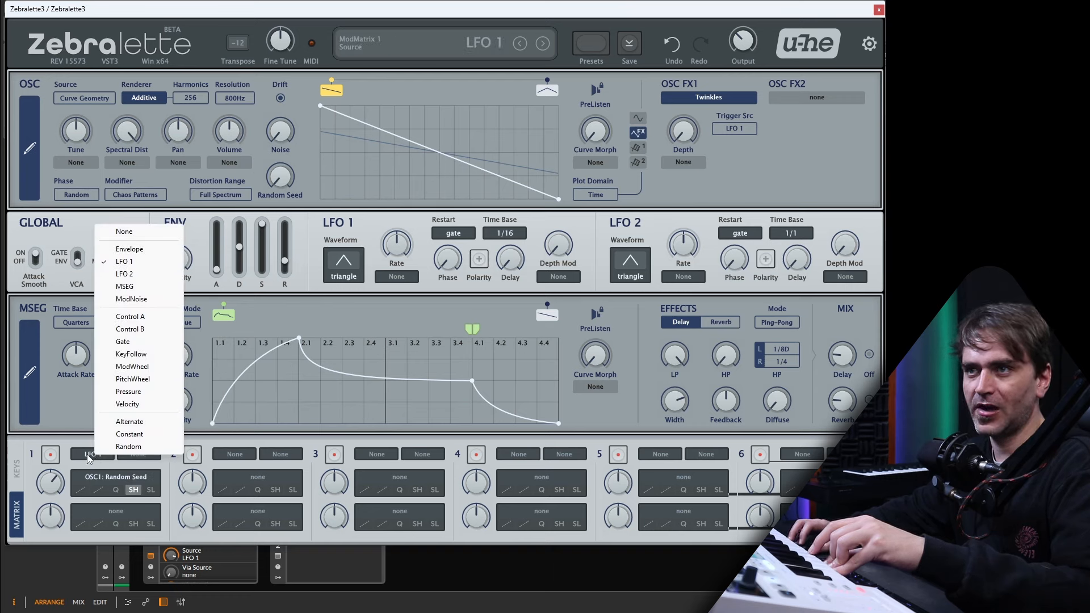
click(124, 275)
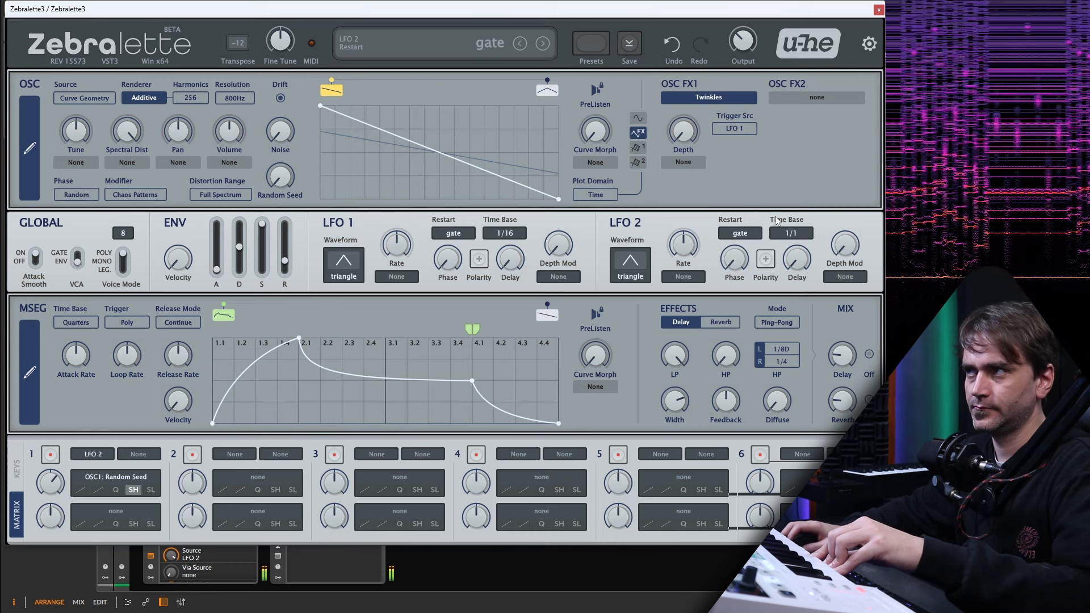
click(633, 262)
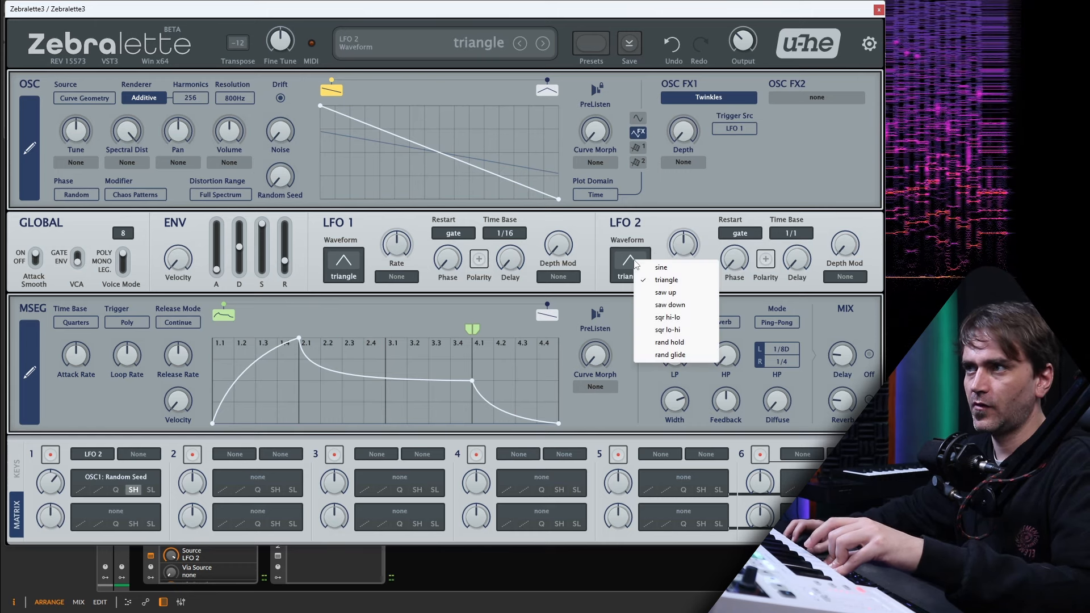
click(688, 341)
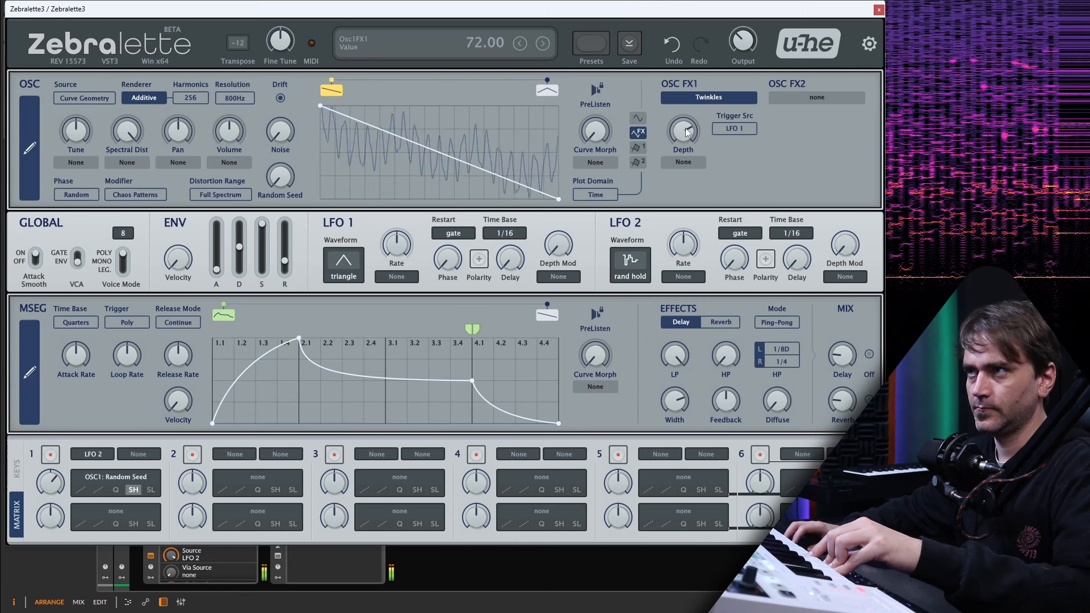
Step: Set the time base of both LFO 1 and LFO 2 to 1/4
click(517, 235)
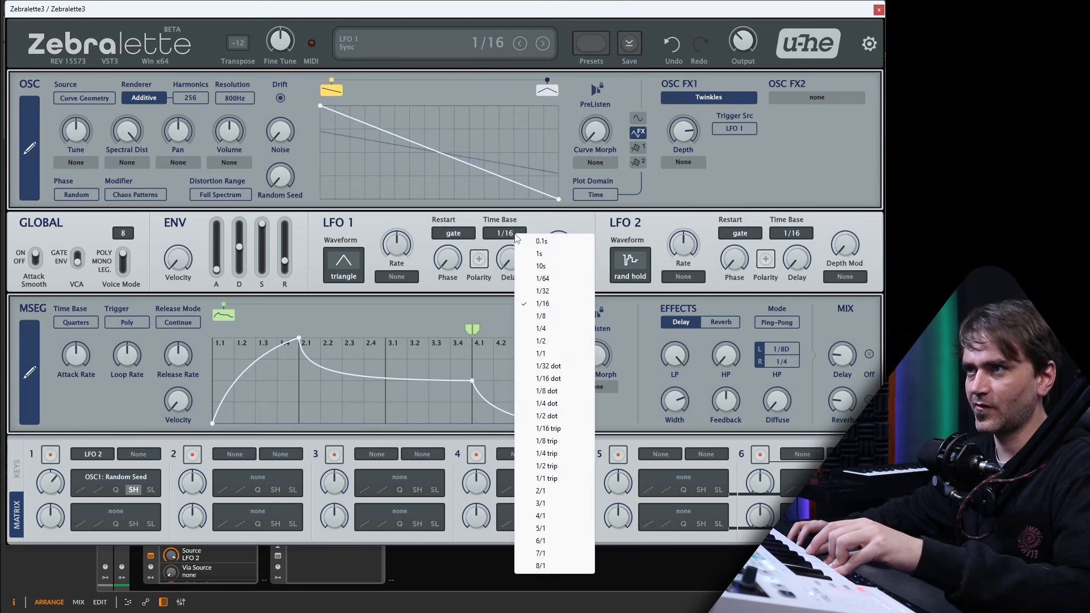
click(540, 330)
click(791, 233)
click(823, 327)
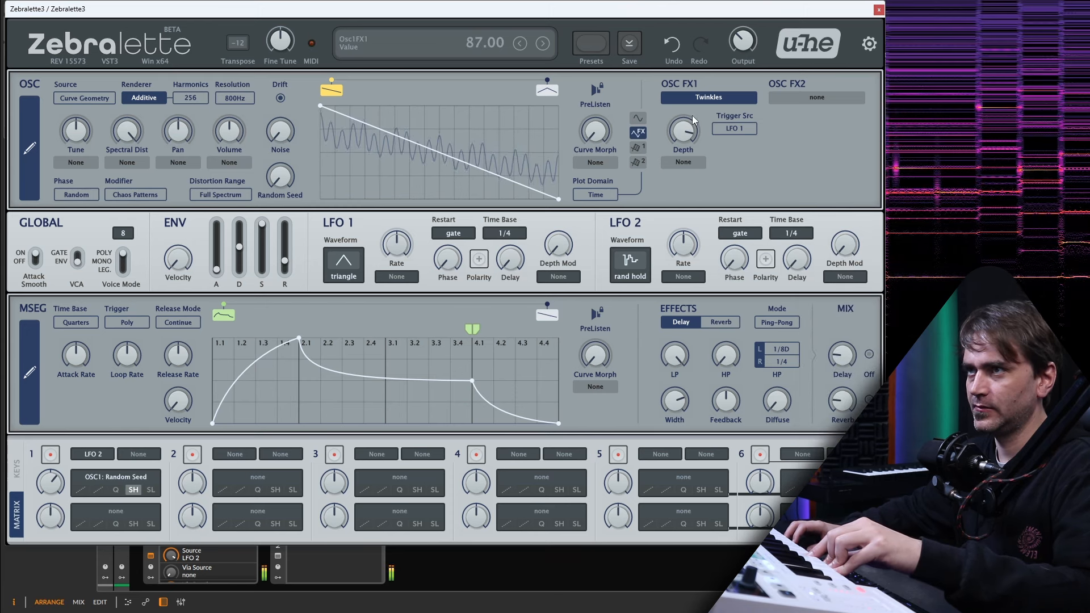
Step: Modulate the oscillator volume with LFO 1 at a modulation depth of about 59
click(235, 159)
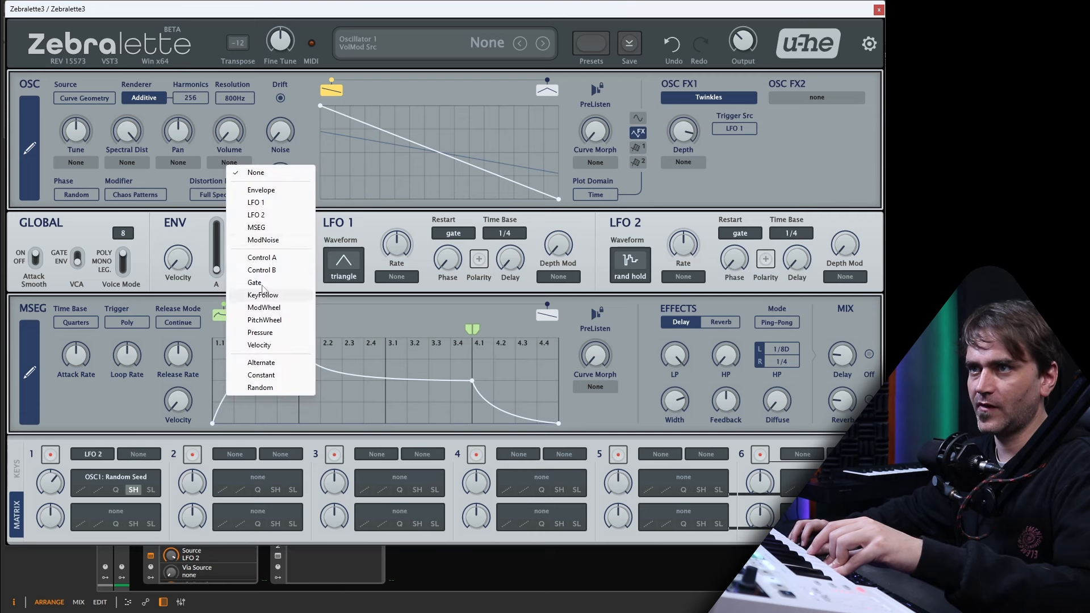
click(256, 203)
drag(247, 100, 258, 76)
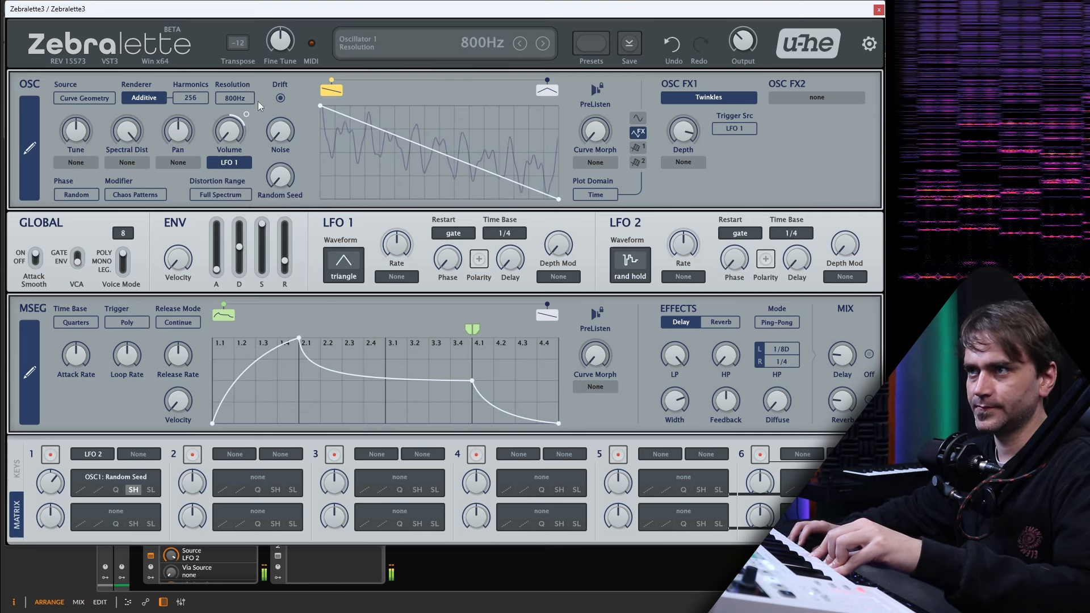
Step: Set LFO 1's time base to 1/2 and its waveform to saw down
click(512, 233)
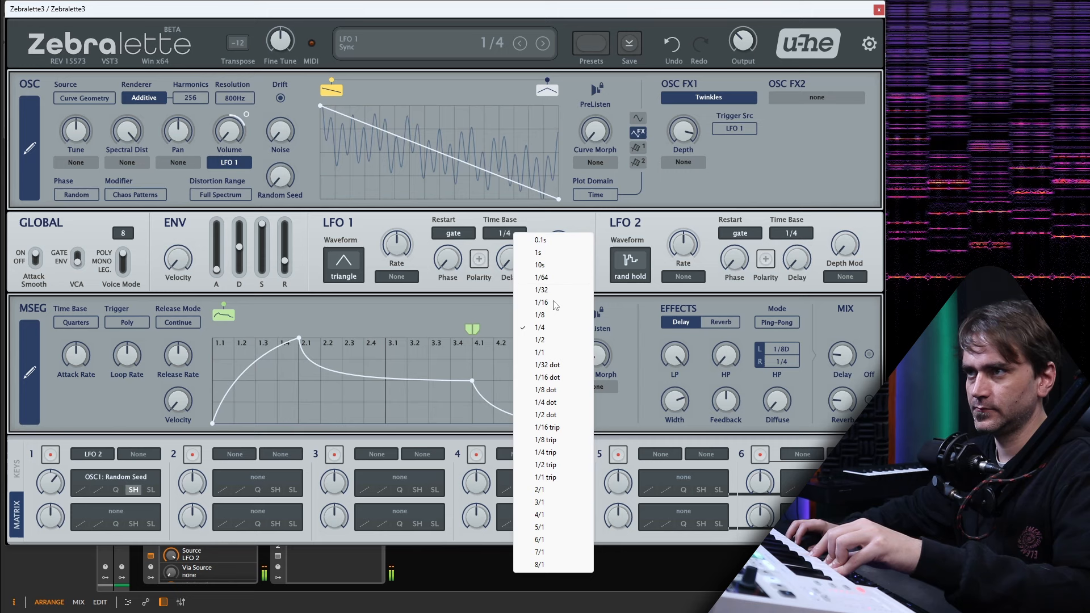
click(554, 339)
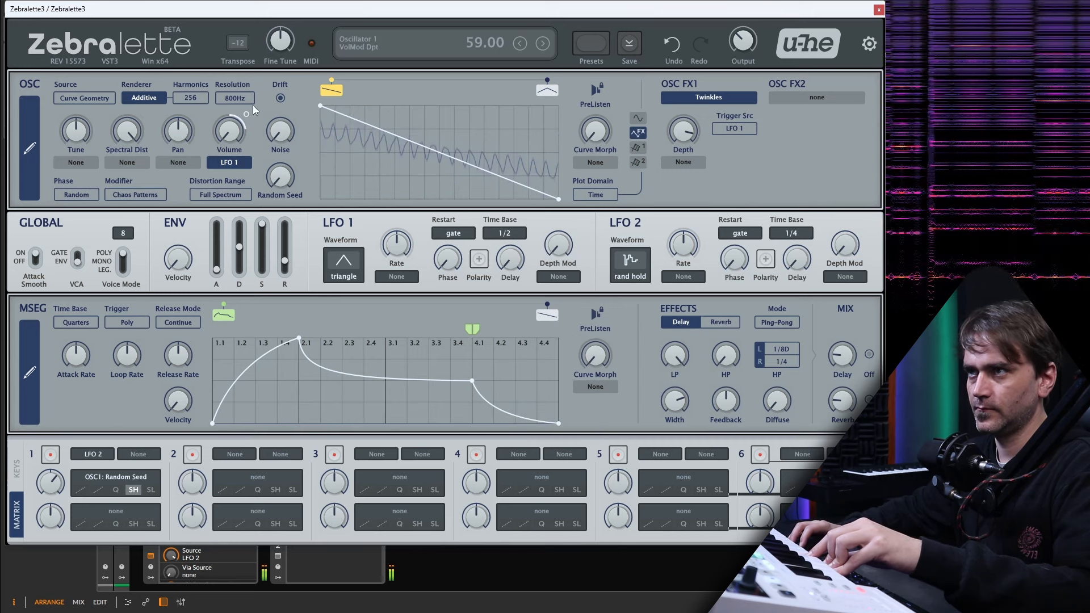
click(355, 260)
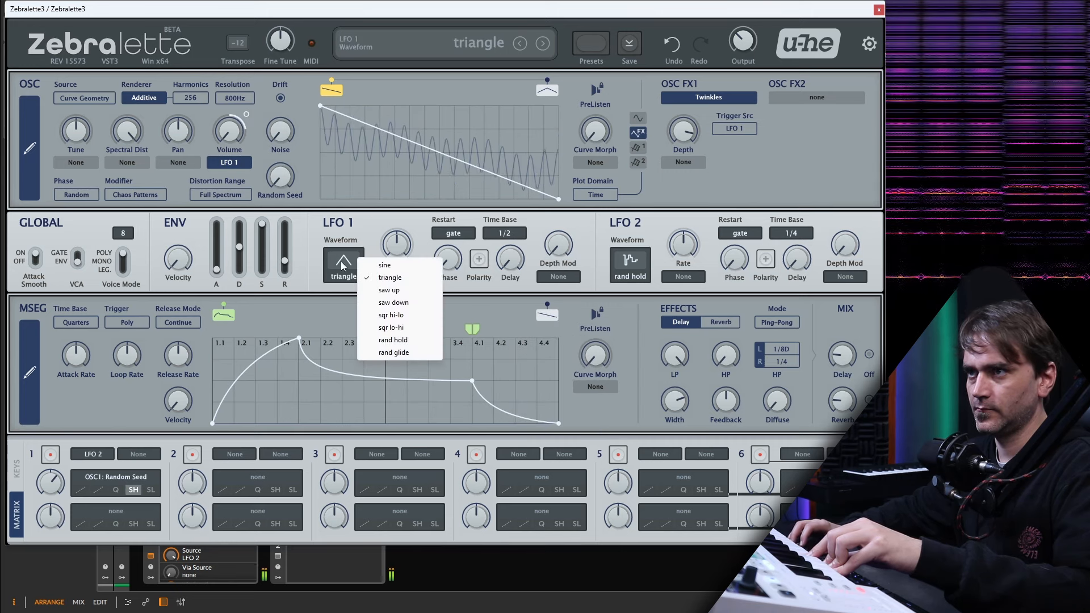
click(404, 303)
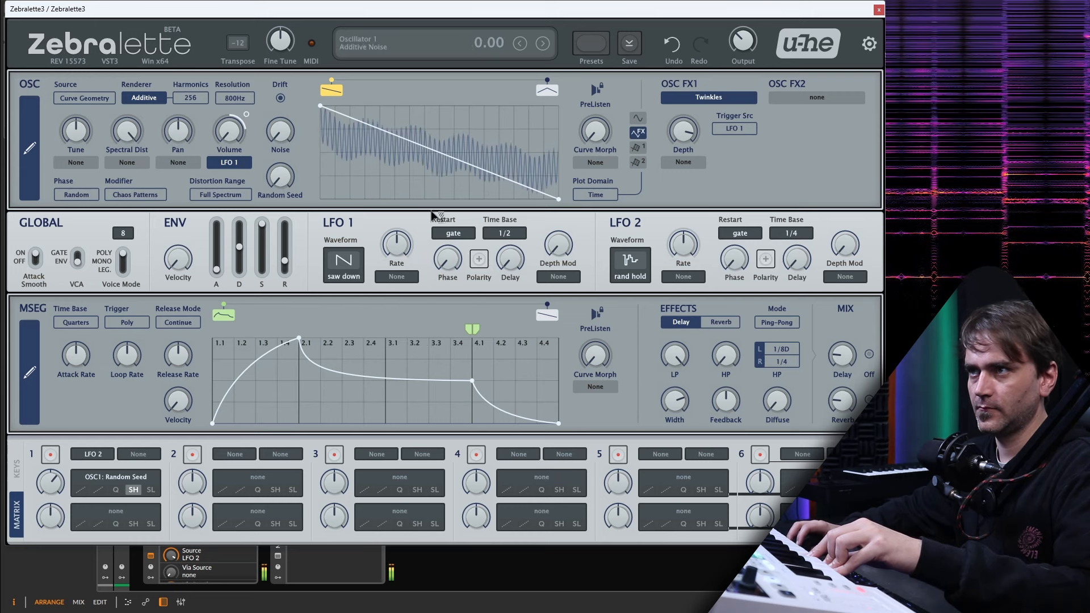
Step: Set LFO 1's time base to 1/4 and readjust the modulation depth of the oscillator volume
click(505, 233)
click(548, 326)
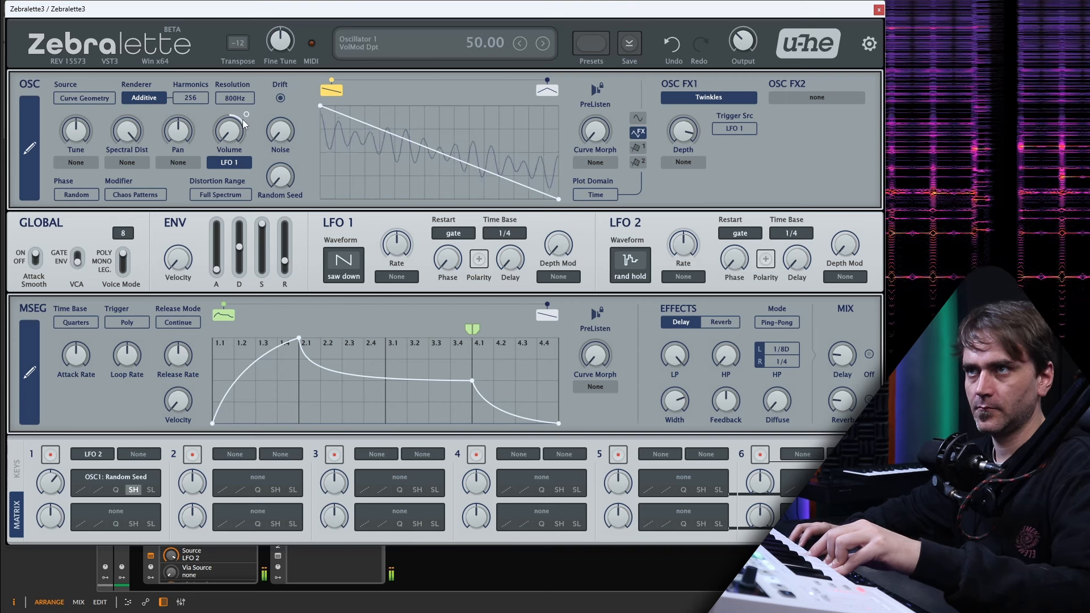
drag(243, 119, 240, 134)
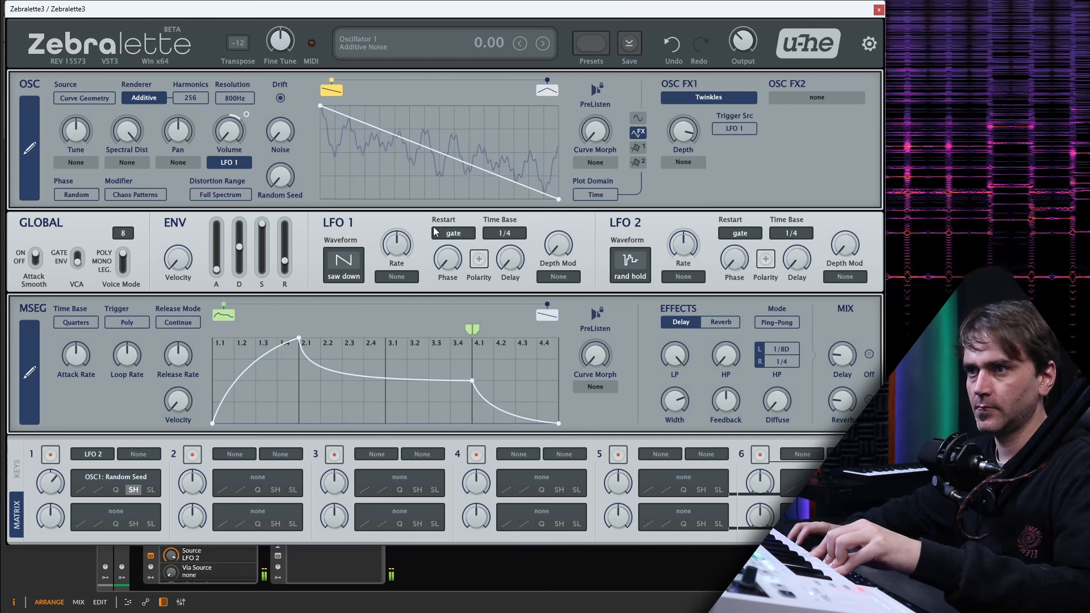
Step: Set LFO 1's time base to 1/8 and readjust the oscillator's base volume
click(505, 233)
click(548, 318)
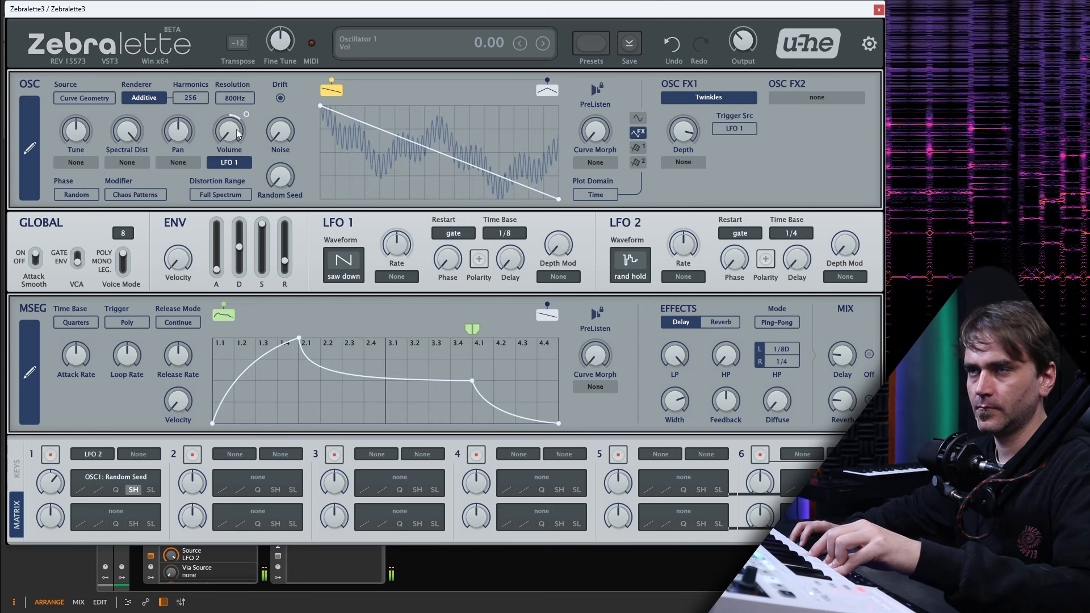
drag(233, 136, 236, 125)
Step: Remove LFO 1 as the oscillator volume's modulation source and set LFO 1's time base to 1/4
click(234, 164)
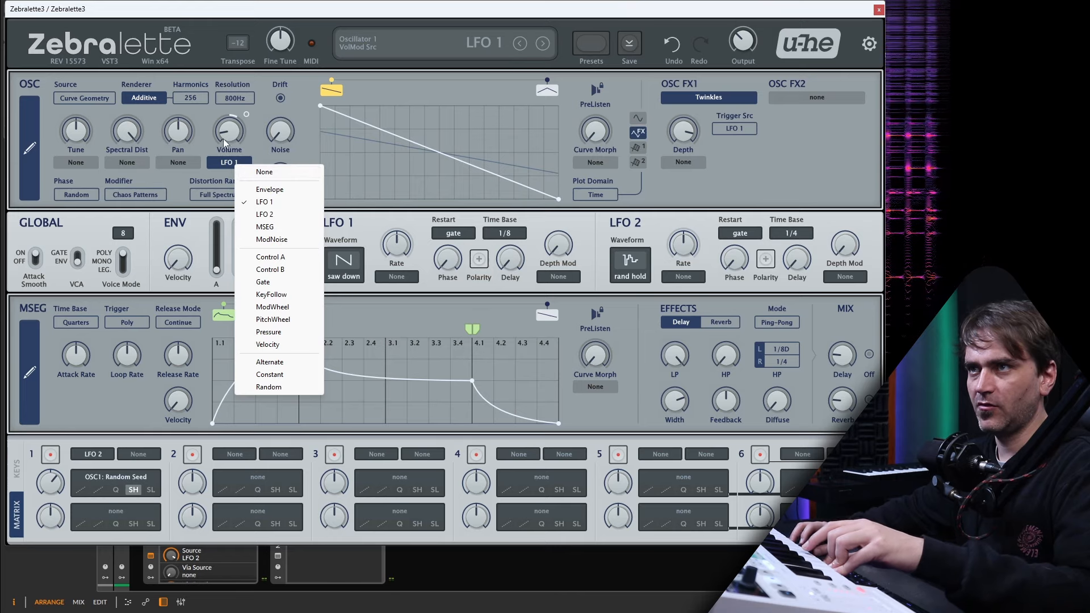
click(252, 173)
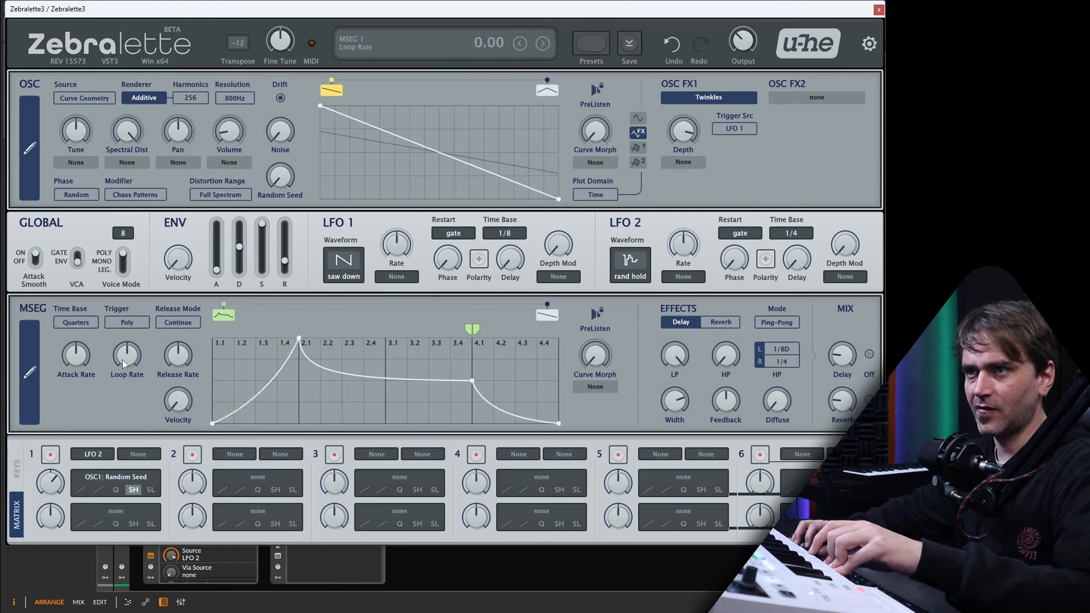
click(510, 234)
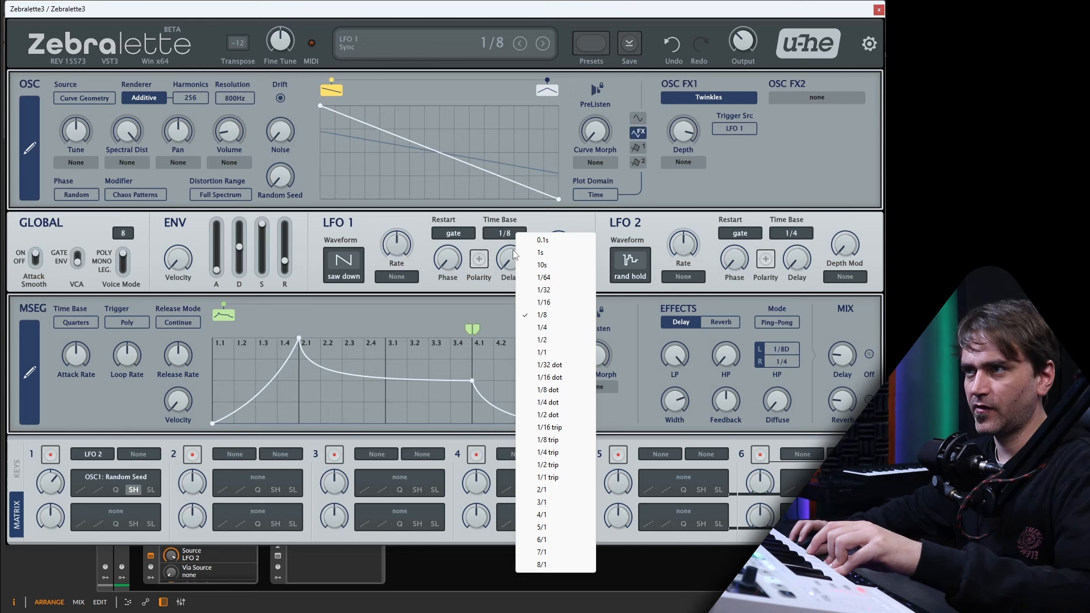
click(542, 327)
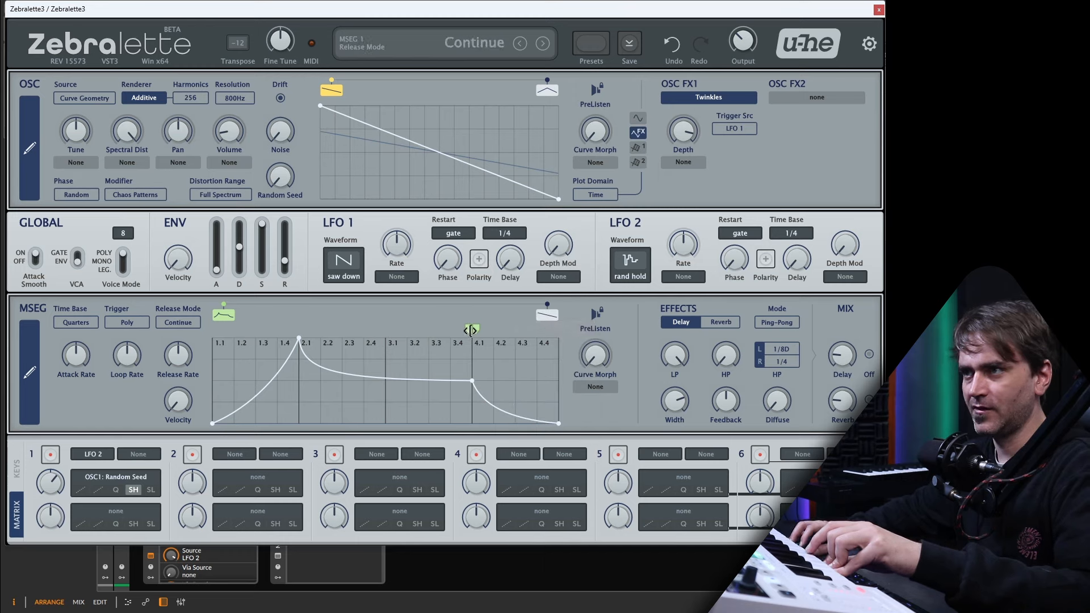
Step: Extend the MSEG loop over the whole curve and assign the MSEG as the oscillator volume's modulation source
drag(415, 339, 228, 348)
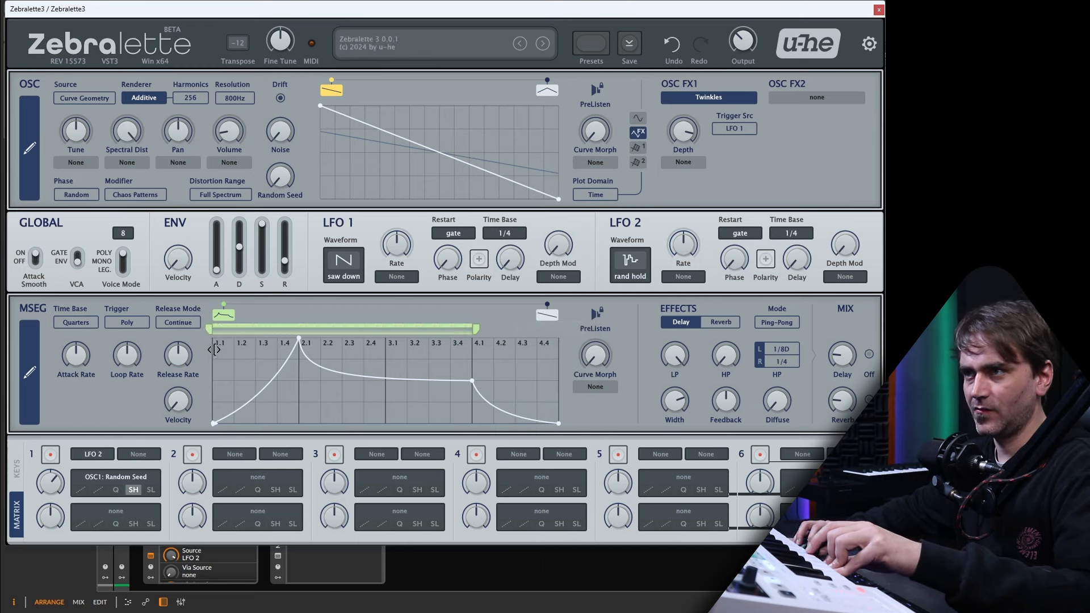
drag(482, 330, 515, 353)
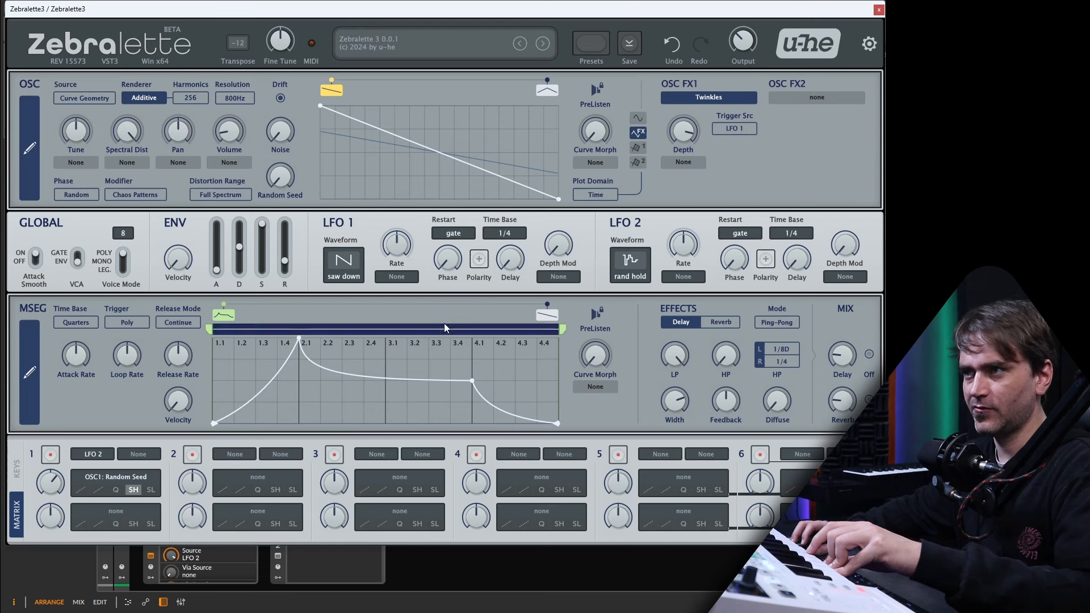
click(230, 166)
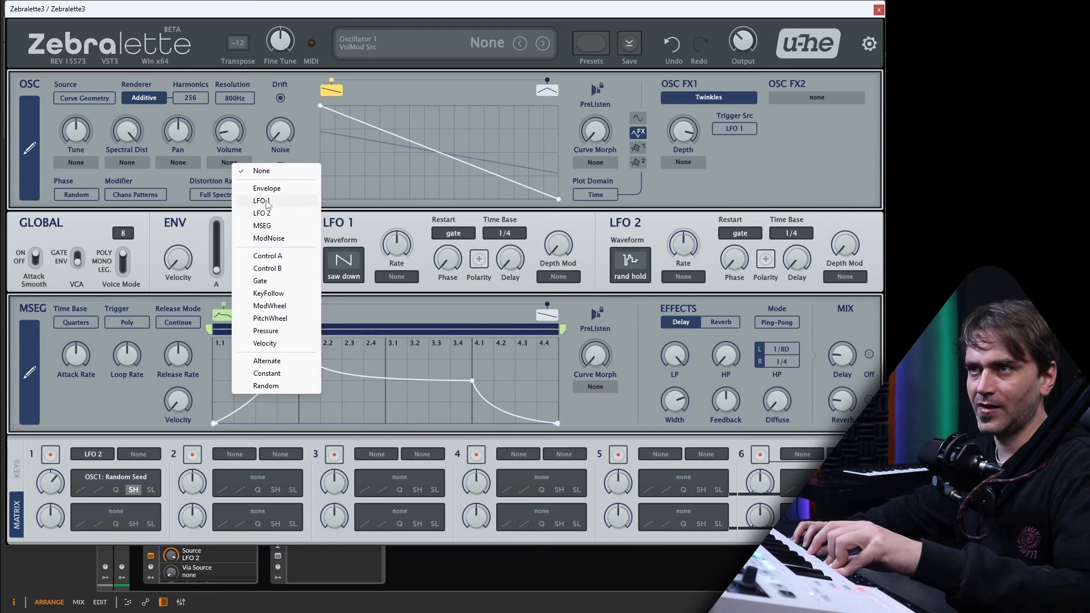
click(249, 230)
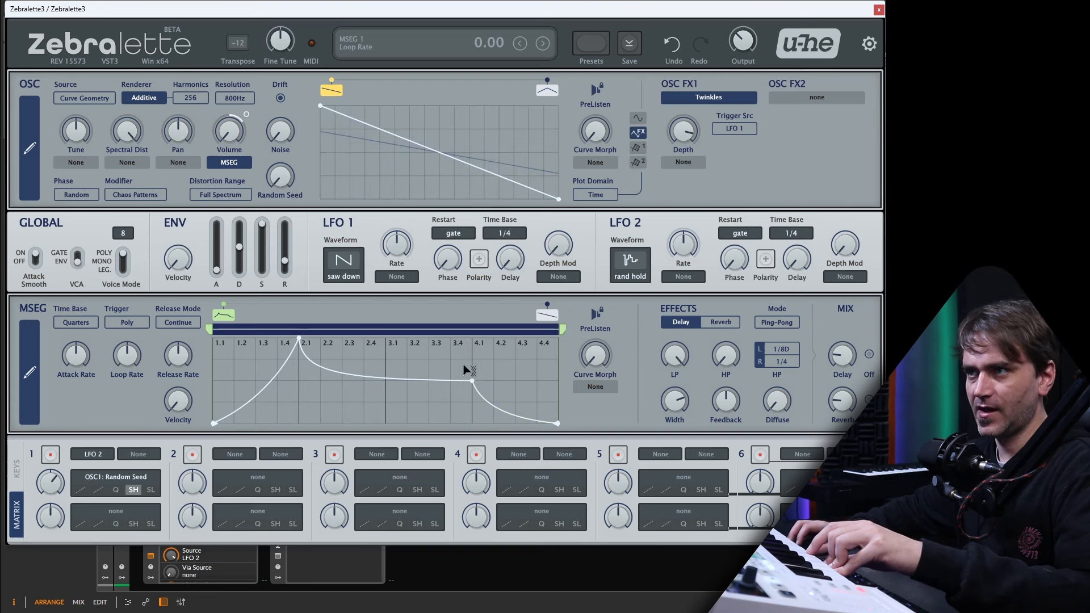
Step: Set the MSEG's time base to Sixteenth and move its point at 4.1 slightly later and lower
click(97, 319)
click(116, 327)
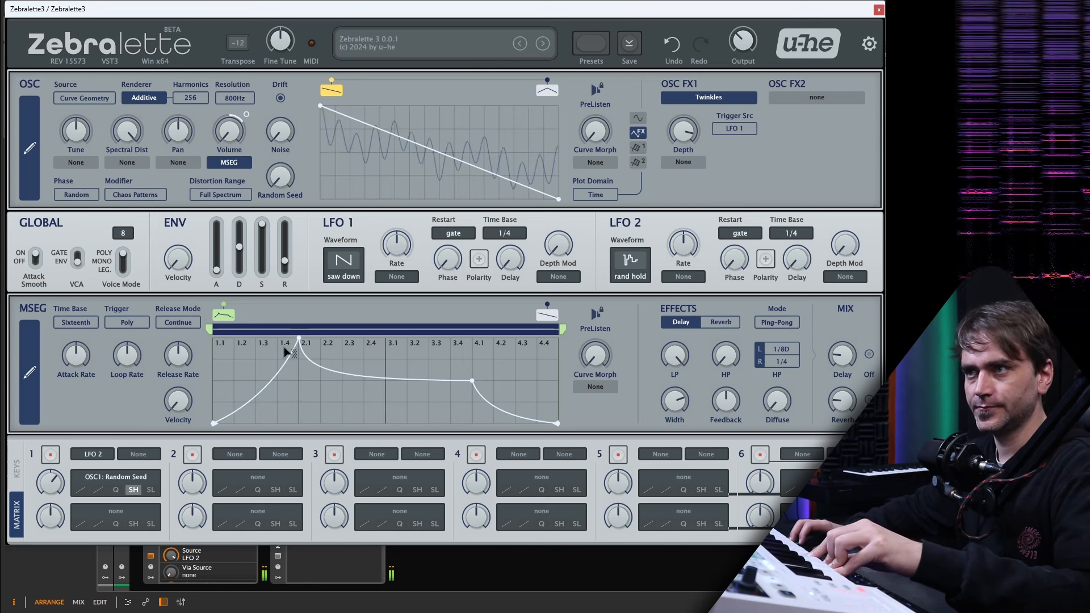
drag(471, 381, 482, 394)
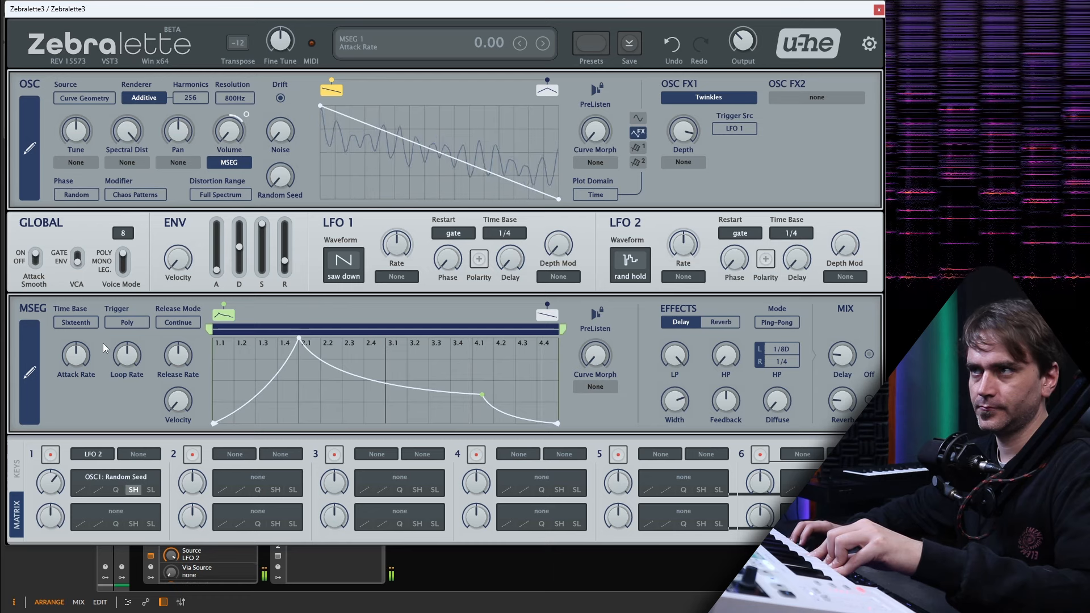
Step: Set the time base of LFO 1 and LFO 2 to 1/1 and the MSEG's time base to Quarters
click(511, 233)
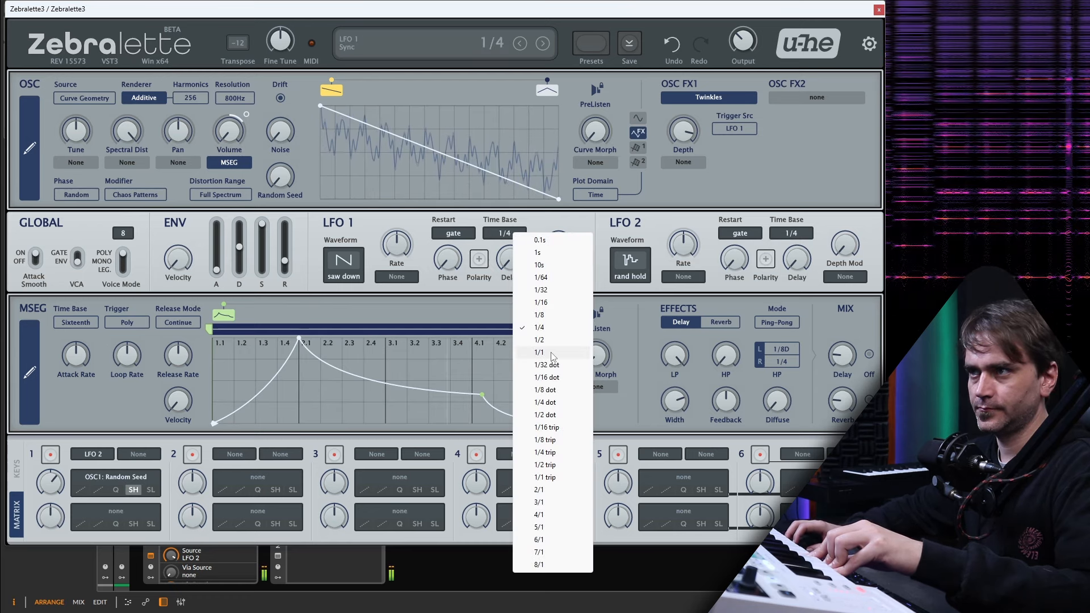
click(539, 353)
click(791, 233)
click(851, 352)
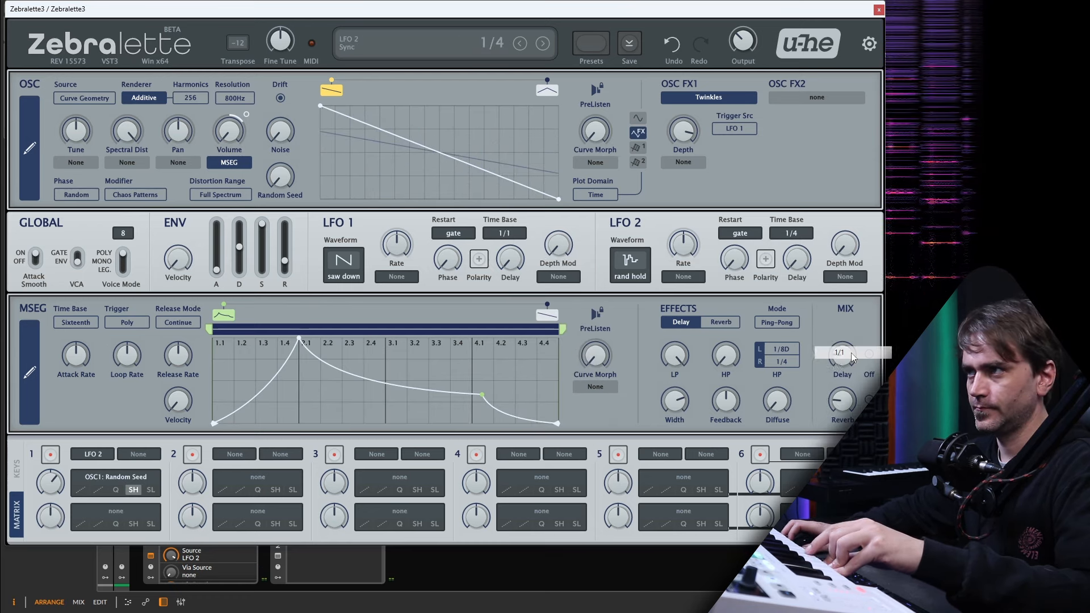
click(86, 322)
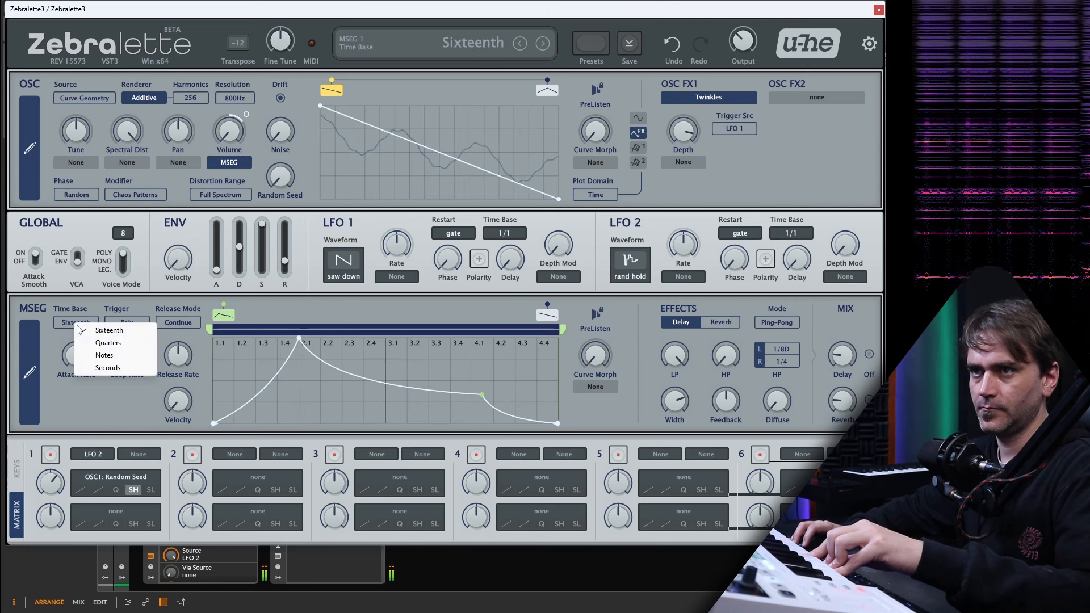
click(109, 346)
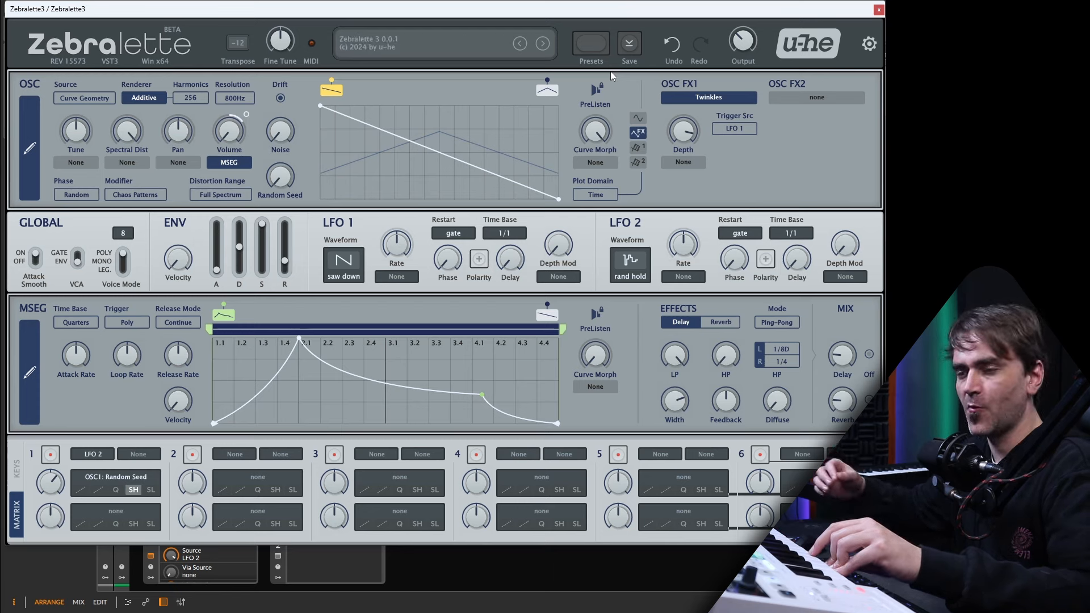
Step: Select the oscillator's second, triangular curve and set Curve Morph to 64
click(547, 89)
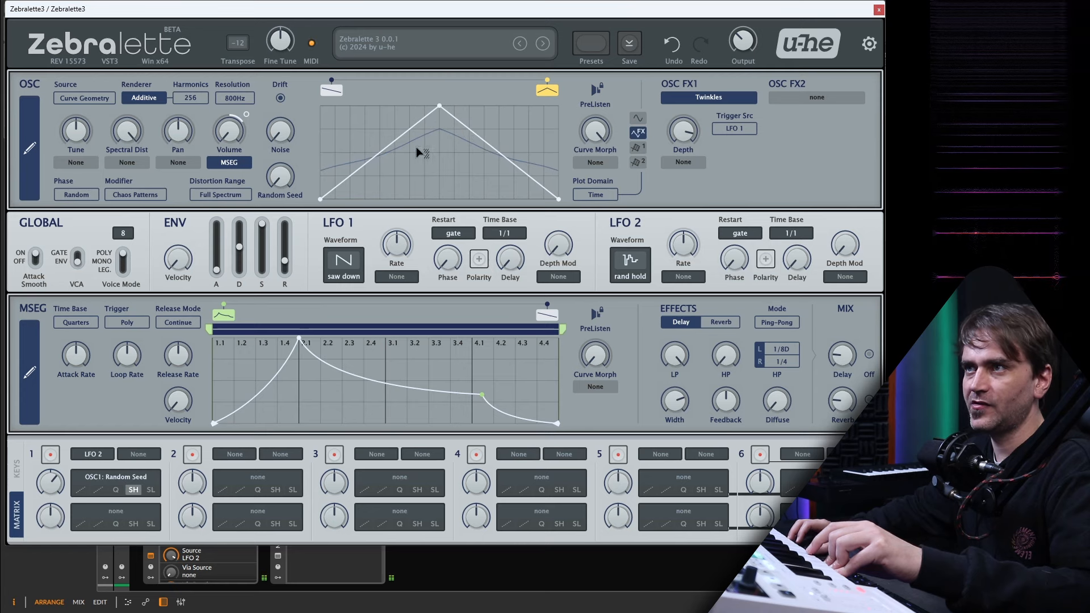
drag(609, 129, 598, 165)
drag(604, 123, 602, 138)
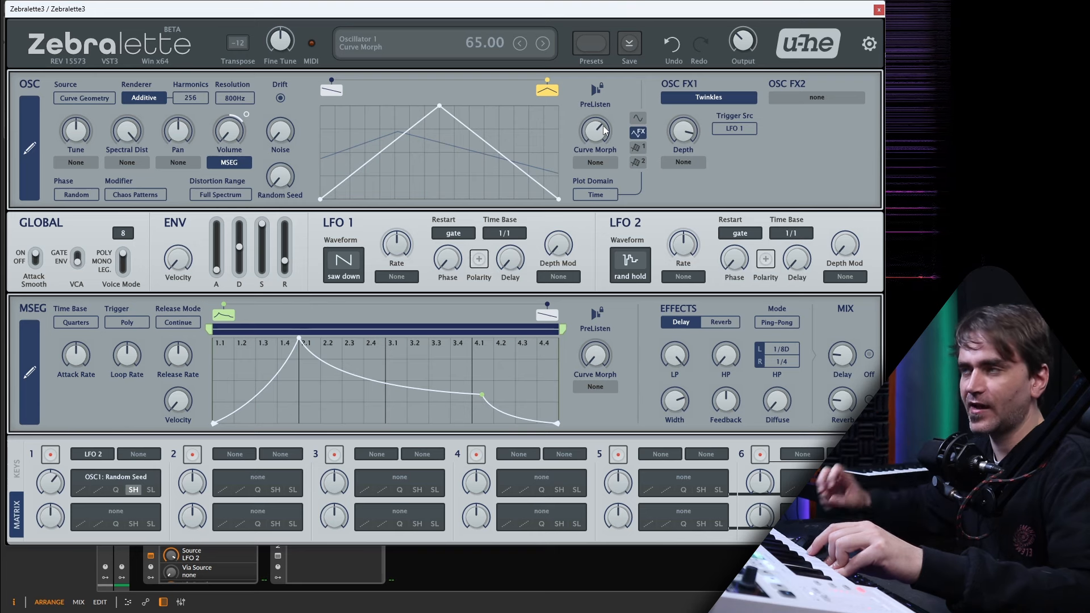
drag(602, 130, 602, 134)
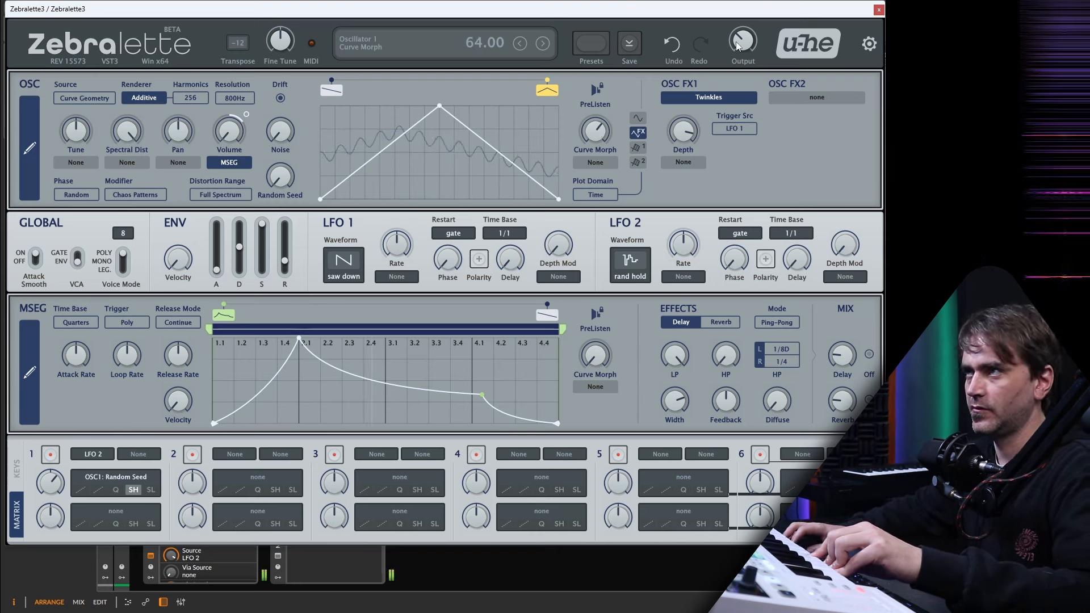
Step: Raise the main output to 101 and morph the oscillator further towards its second curve
drag(738, 52, 740, 42)
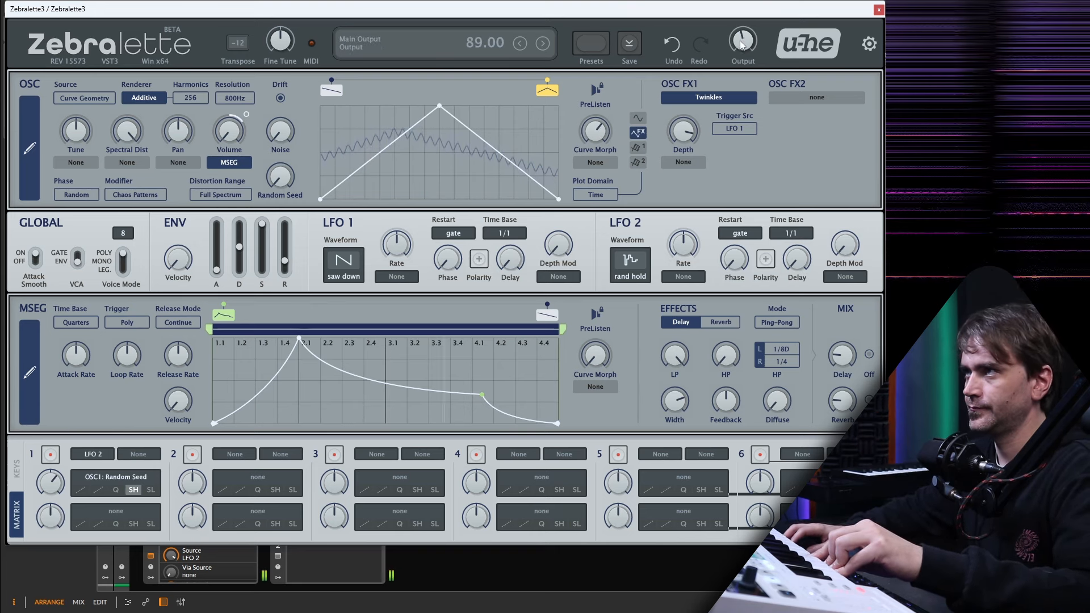
scroll(739, 42, up, 3)
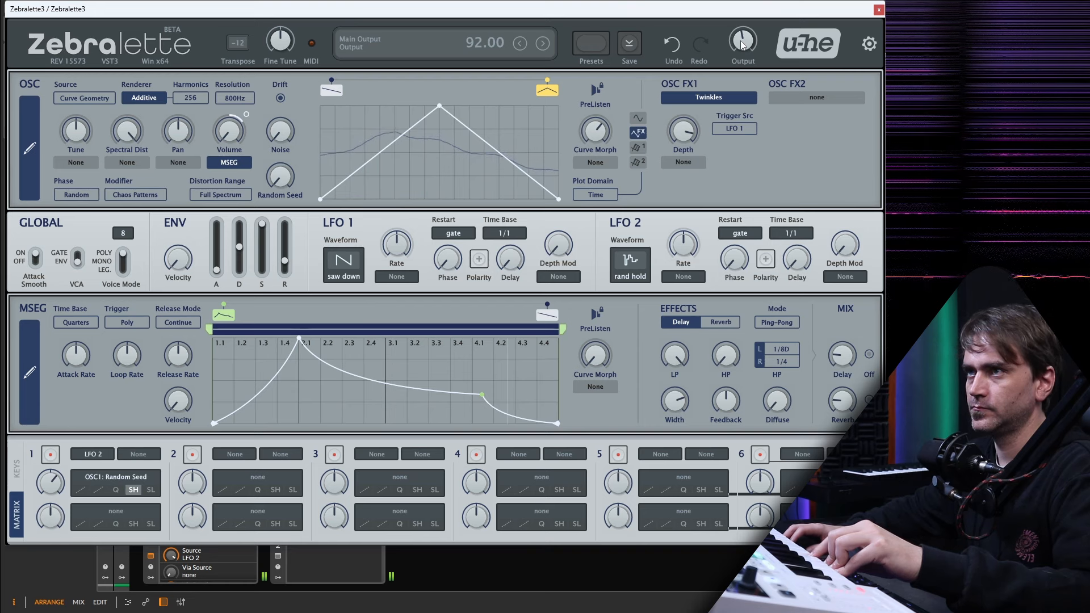
drag(741, 41, 746, 35)
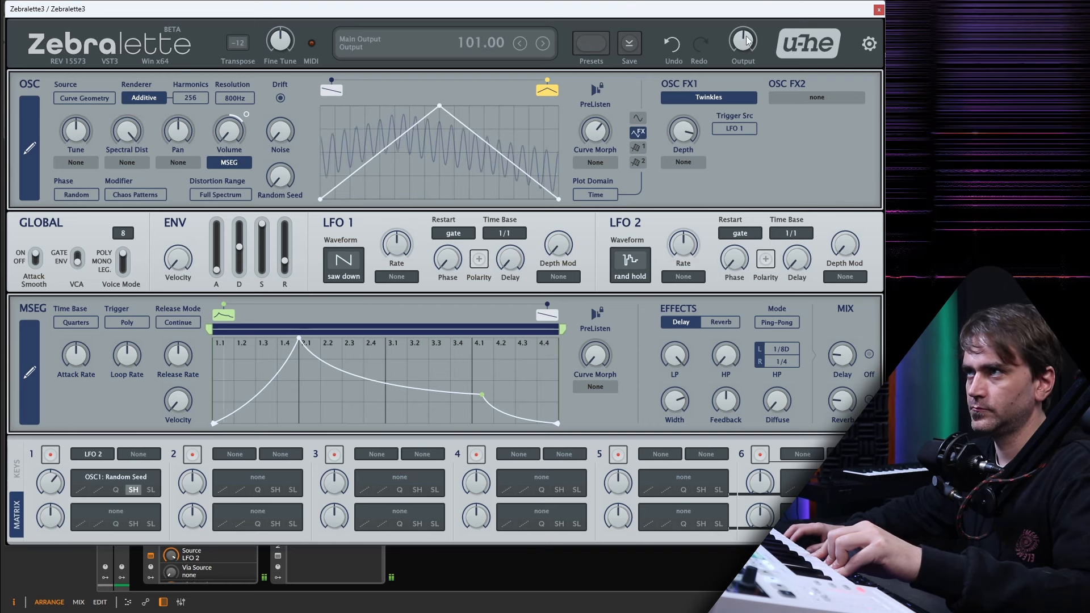
mouse_move(600, 132)
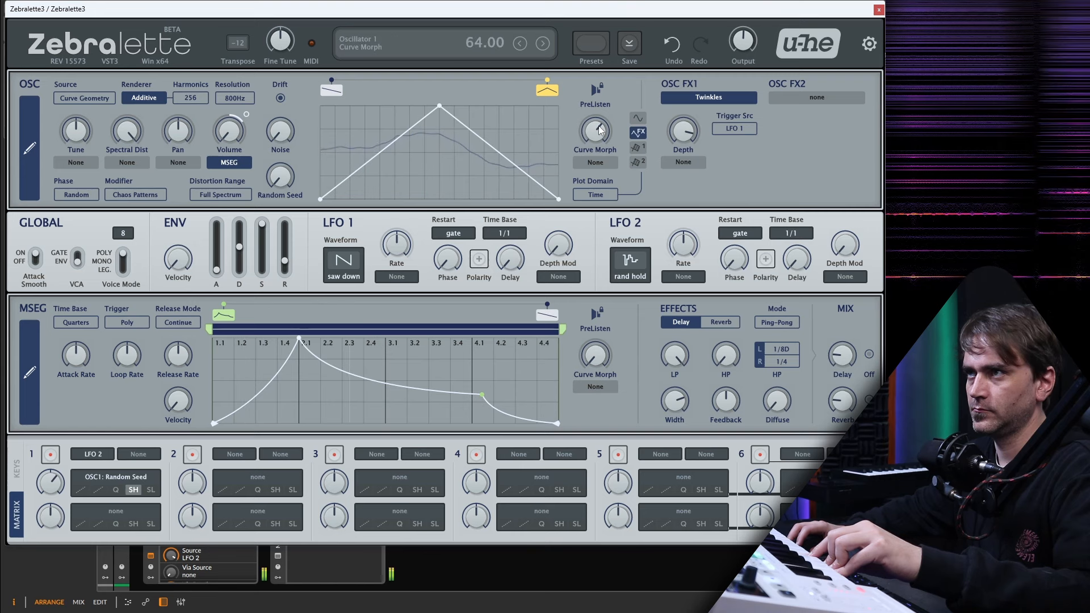
mouse_move(600, 130)
mouse_down()
mouse_move(625, 86)
mouse_move(611, 119)
mouse_up()
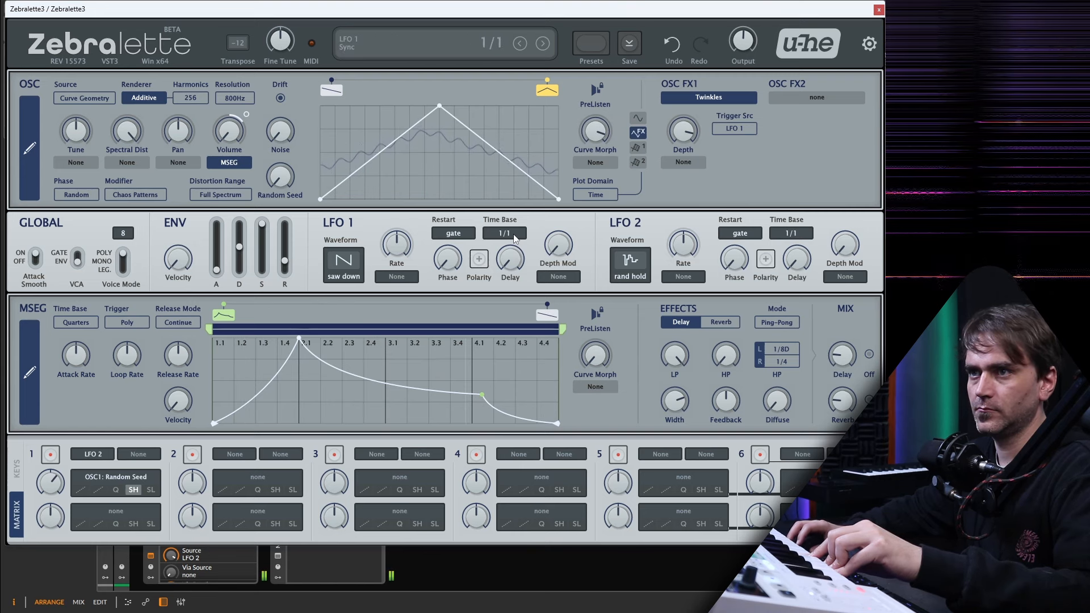
Step: Set matrix slot 2's source to ModWheel and target the MSEG's Loop Rate and LFO 1's Rate
click(234, 454)
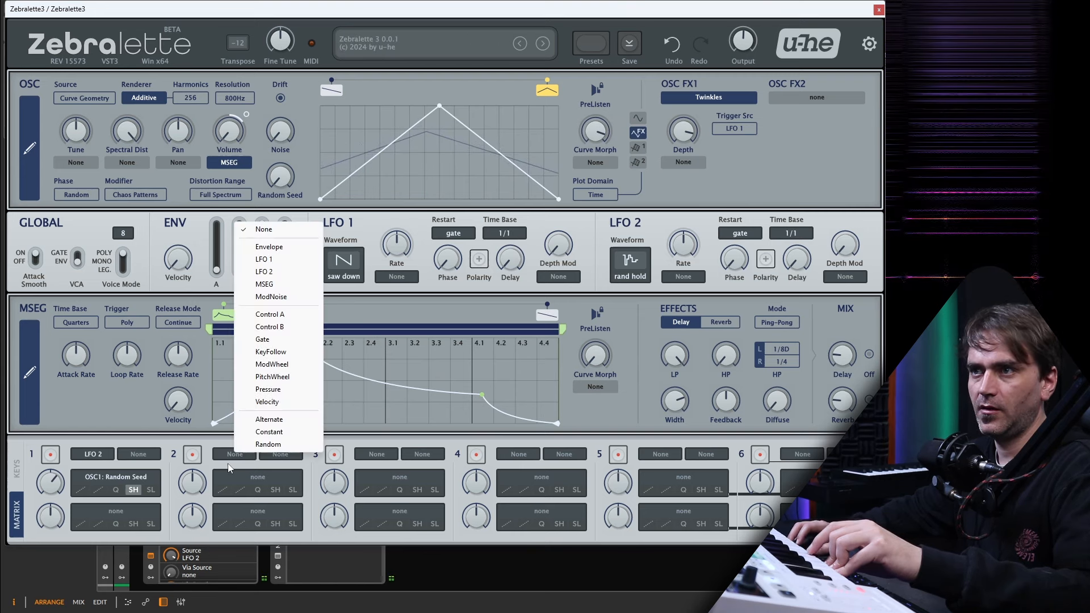
click(282, 365)
drag(152, 400, 127, 356)
drag(257, 511, 397, 244)
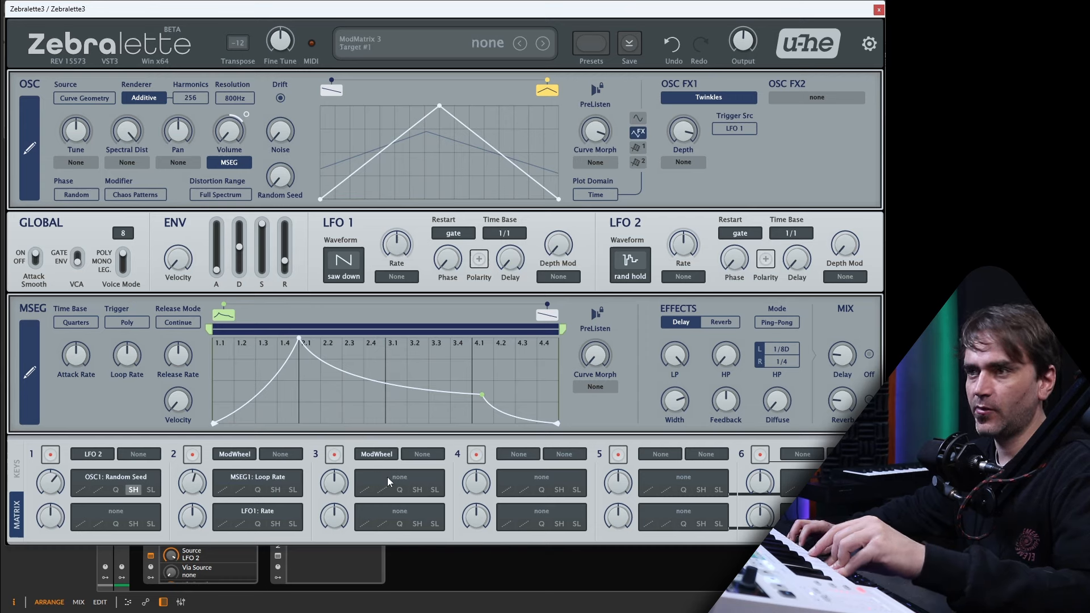
Step: Route the ModWheel to LFO 2's Rate in matrix slot 3 and set slot 2's first depth to 75
drag(387, 476, 680, 247)
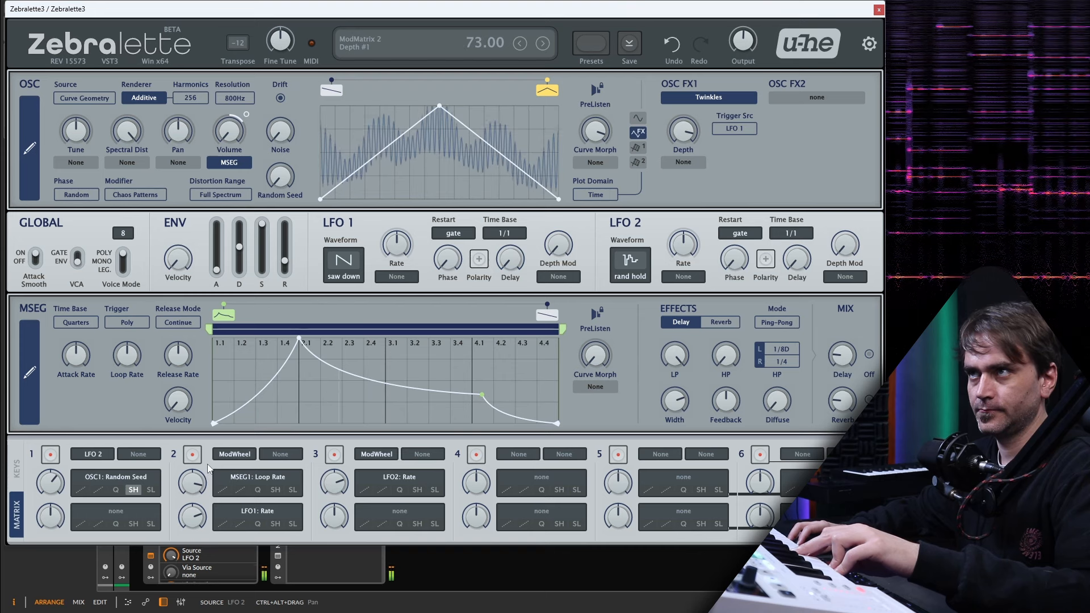
drag(208, 466, 217, 450)
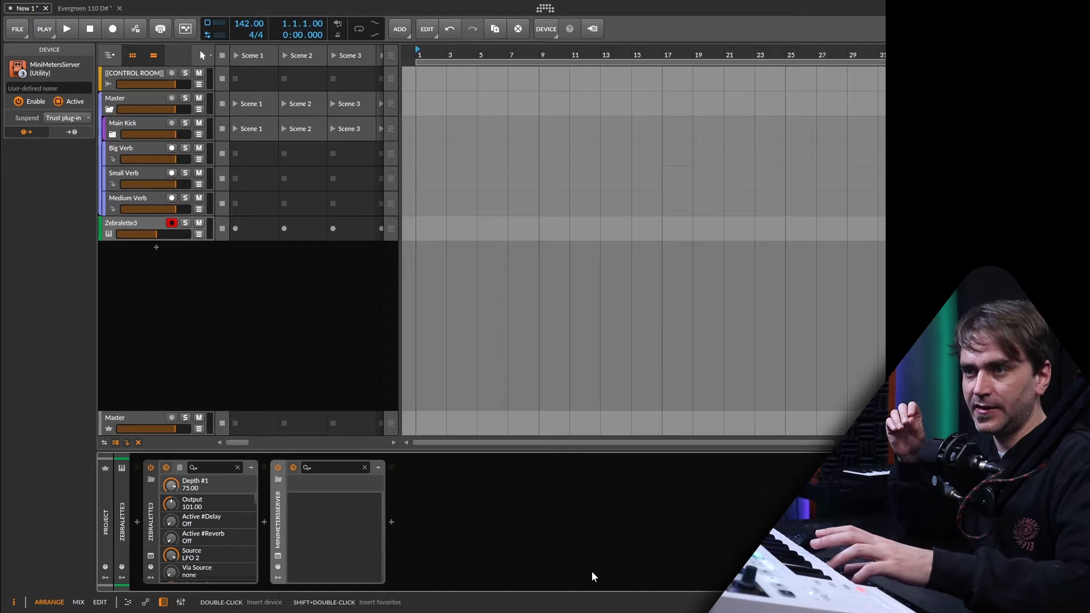
Step: Insert the MagicBlur audio effect directly after Zebralette3 in the device chain and close its plug-in window
click(265, 522)
text(magic)
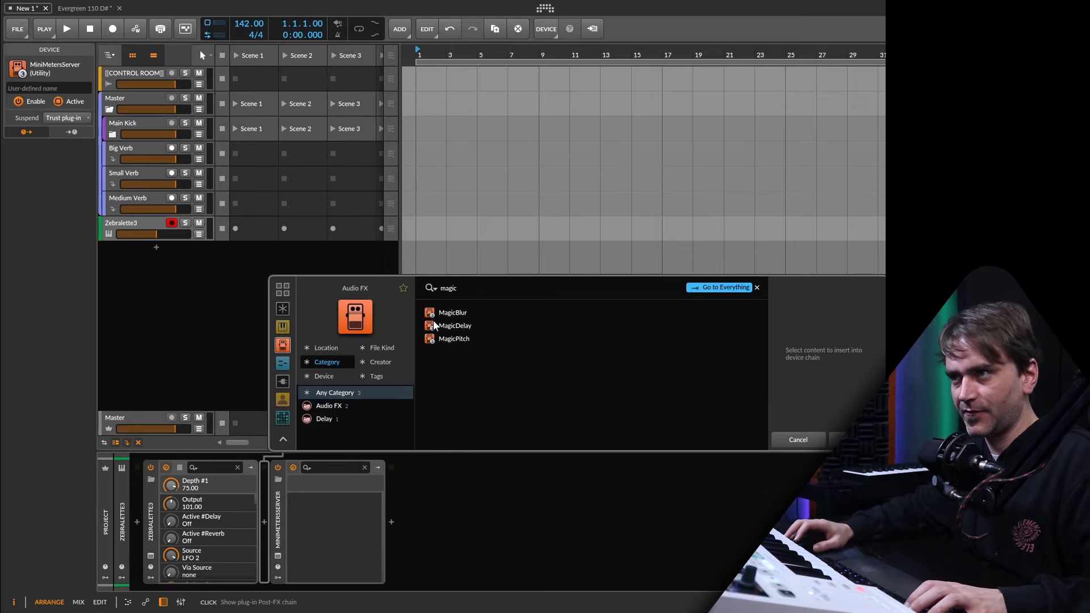
double_click(454, 313)
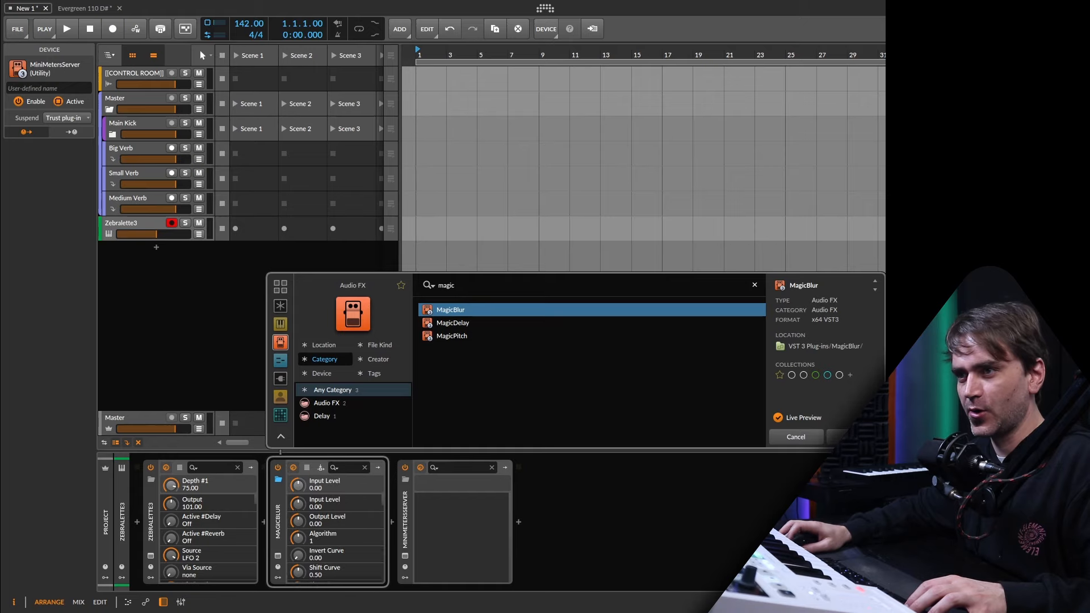
drag(417, 160, 275, 55)
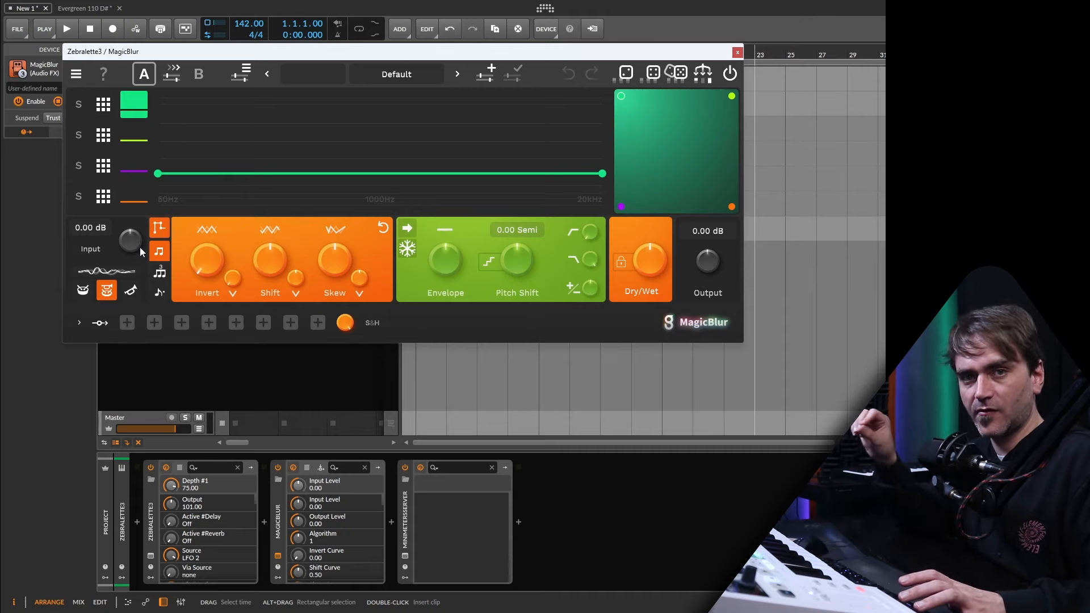
click(737, 52)
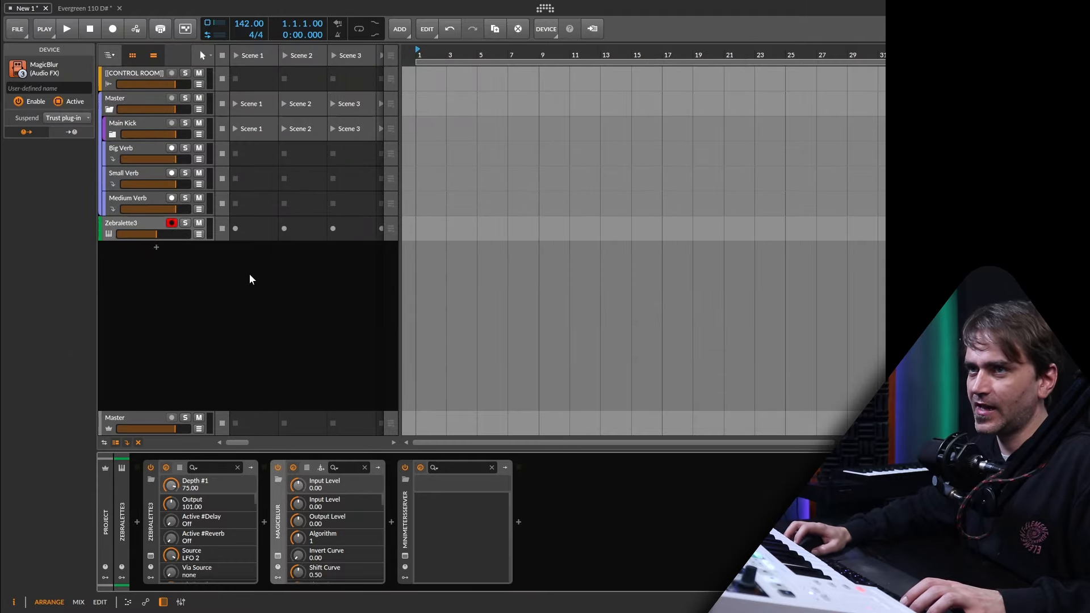
Step: Add a new instrument track with the Vital synth and close its plug-in window
click(156, 248)
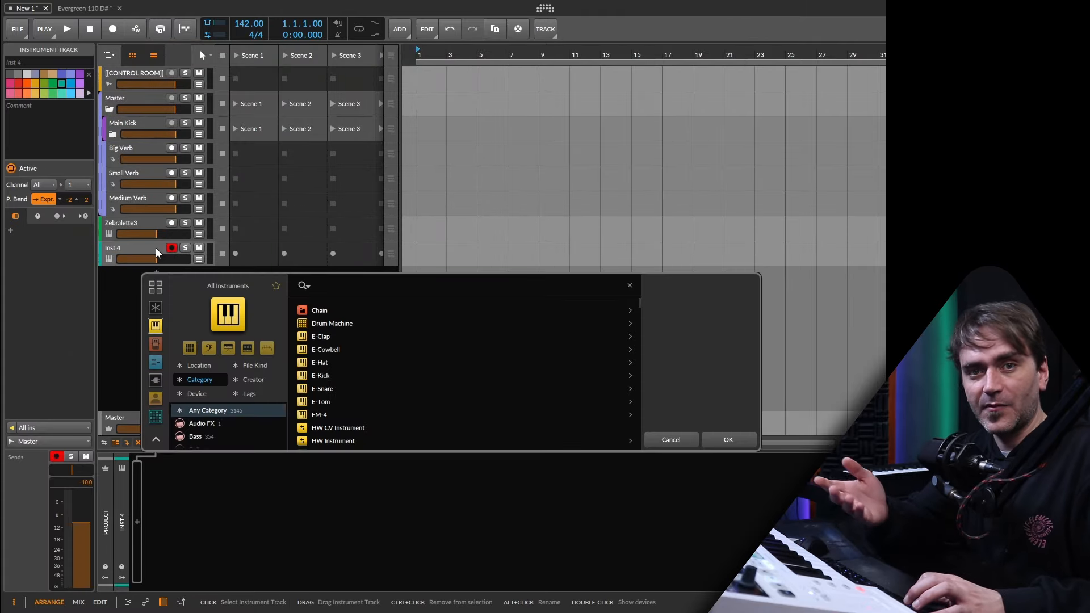
text(vital)
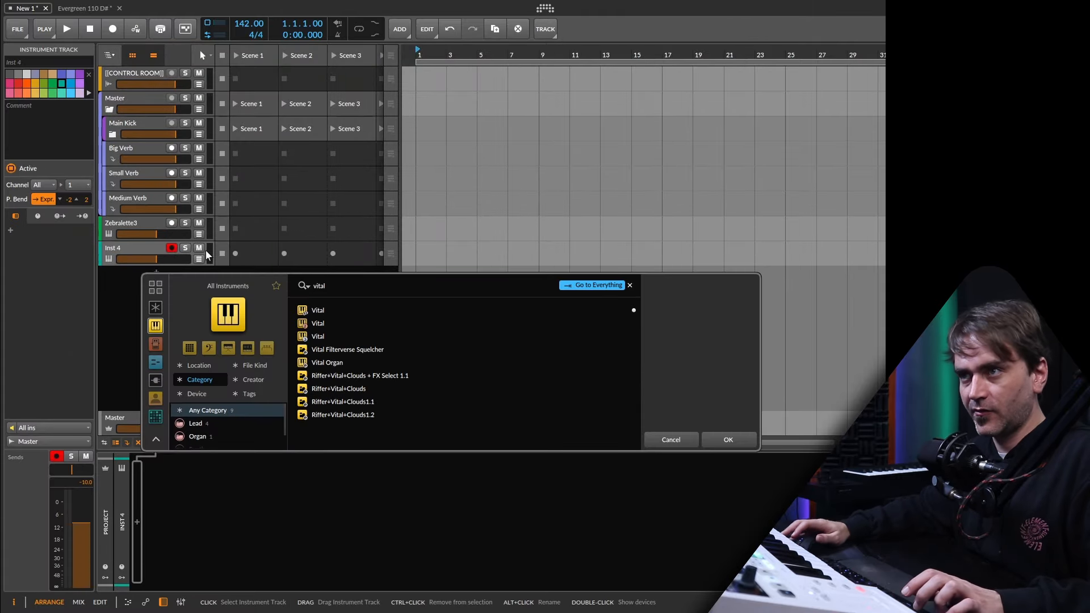
click(334, 338)
click(720, 441)
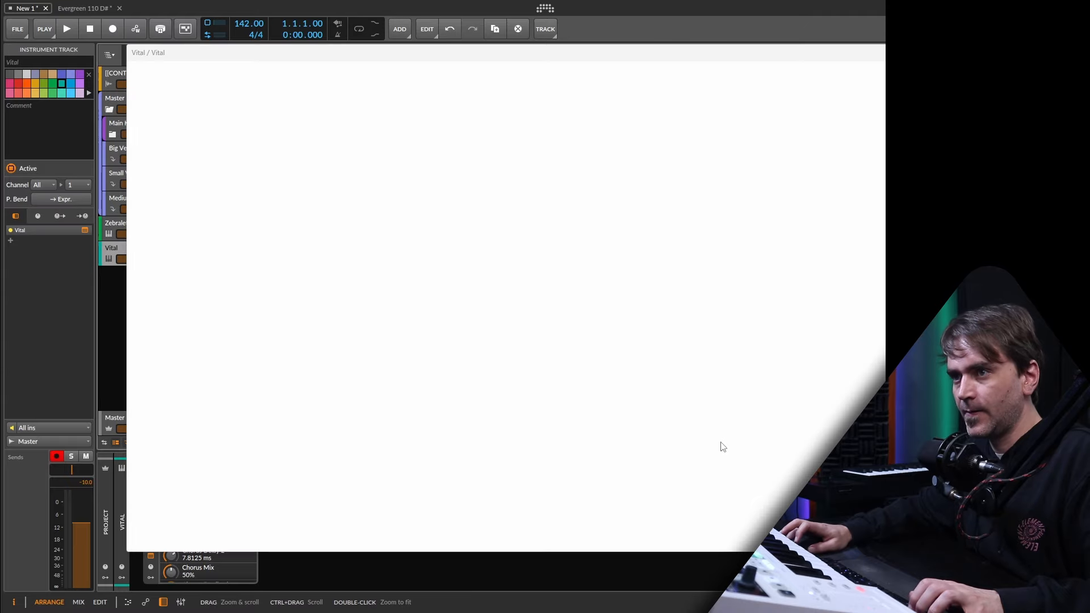
drag(785, 55, 565, 28)
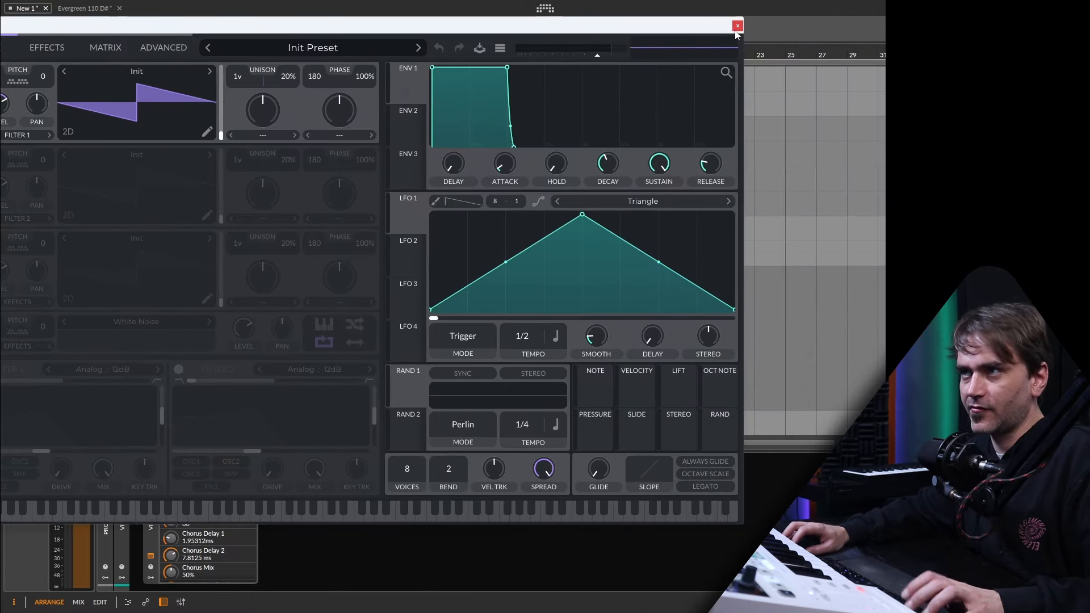
click(737, 27)
Step: Insert the MagicBlur audio effect directly after Vital in the device chain
click(265, 522)
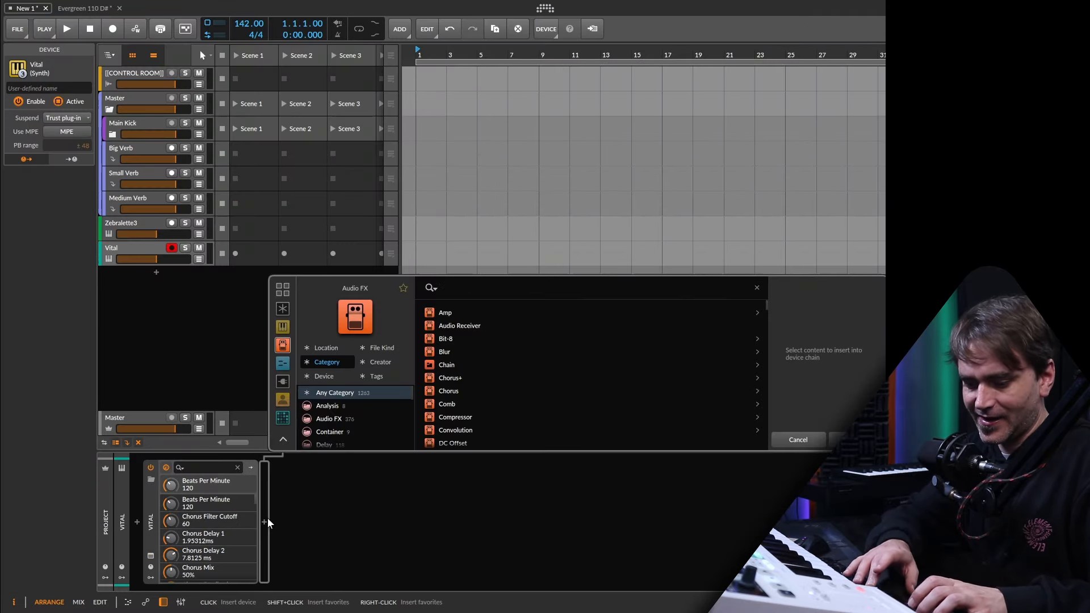
text(maghi)
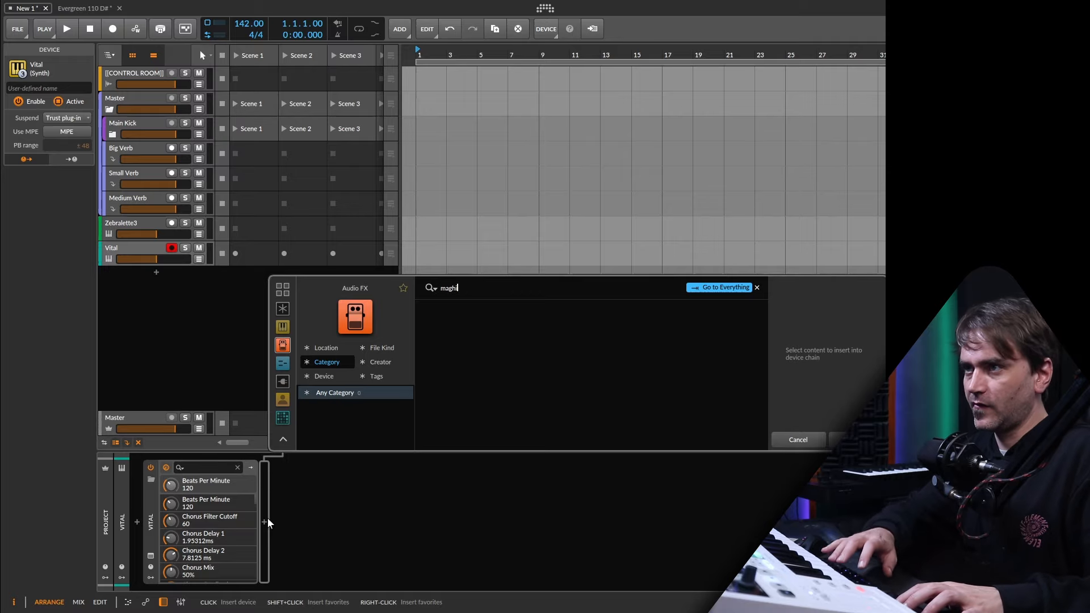
key(Return)
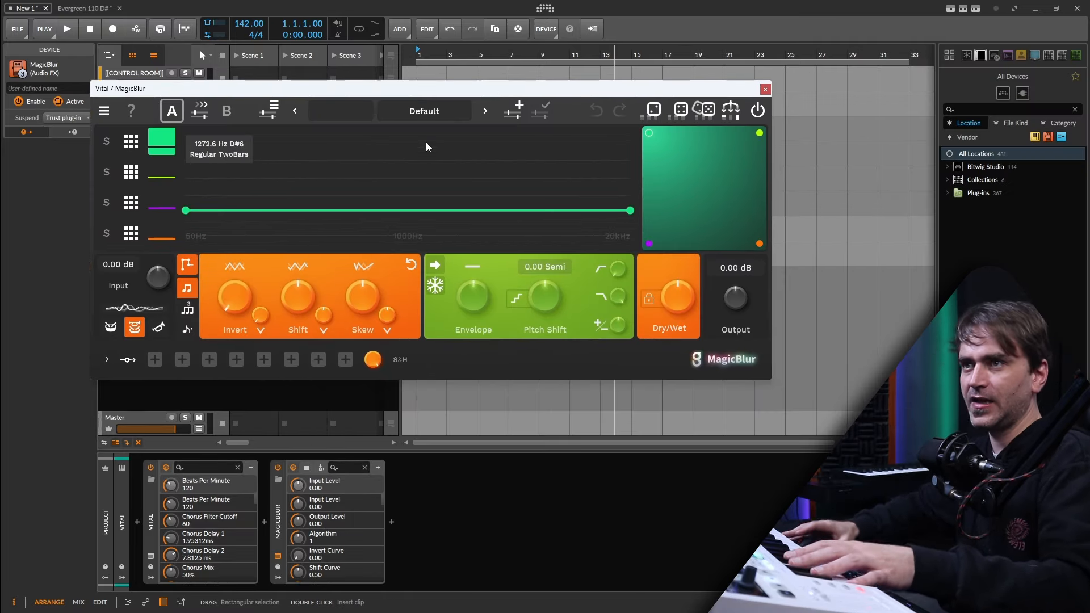
Step: Switch MagicBlur's curve times from note values to milliseconds and slope the green curve down to dry at 20 kHz
click(188, 264)
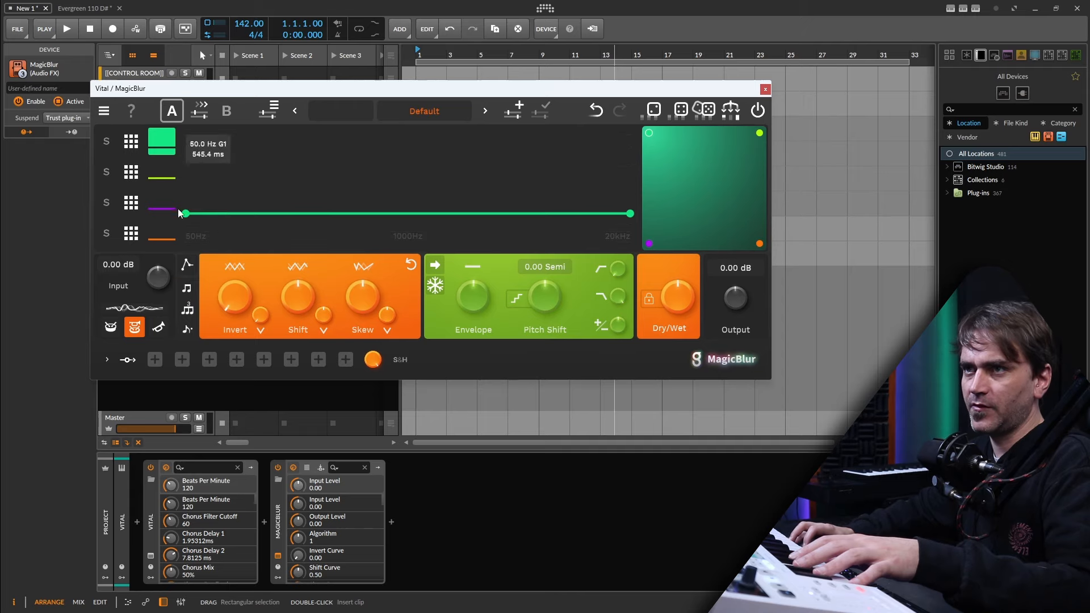
drag(187, 215, 185, 257)
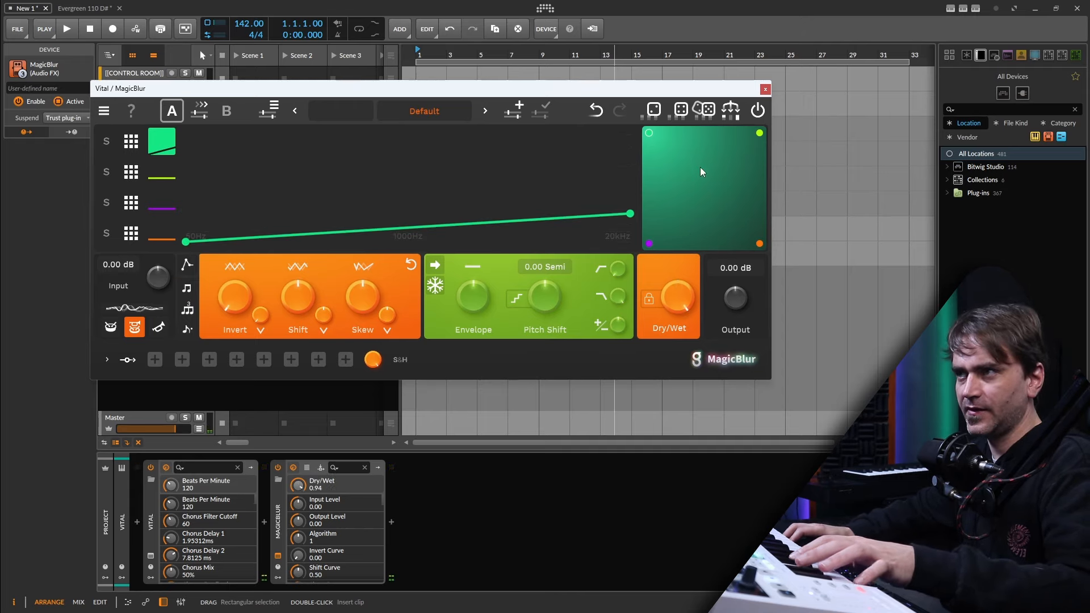
drag(616, 214, 616, 243)
drag(189, 244, 196, 185)
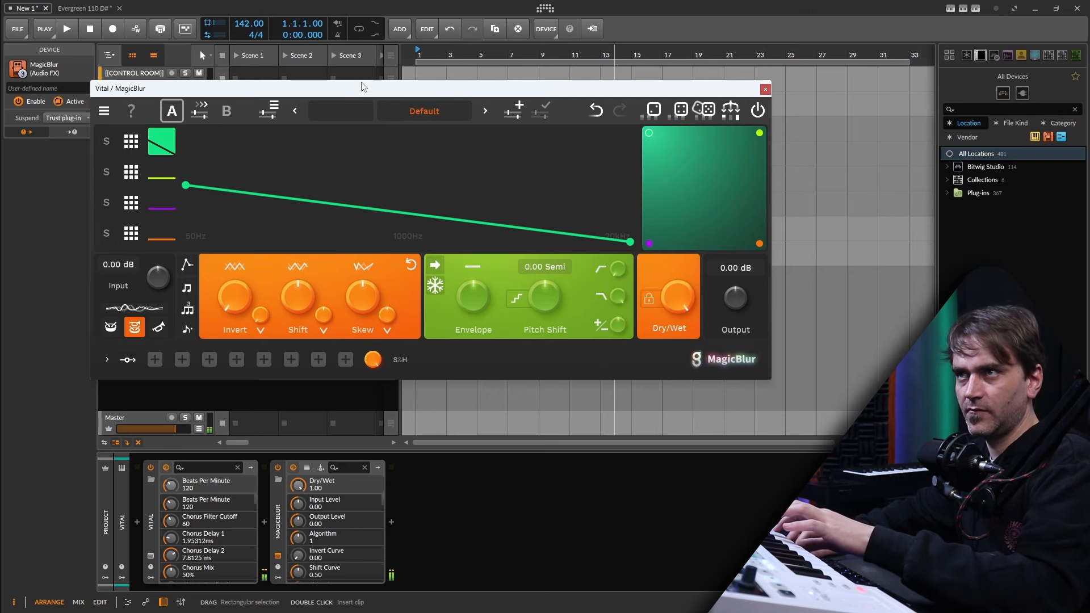
Step: Select the Vital track and flatten MagicBlur's green curve by lowering its low-frequency end to dry
drag(363, 86, 545, 104)
click(124, 251)
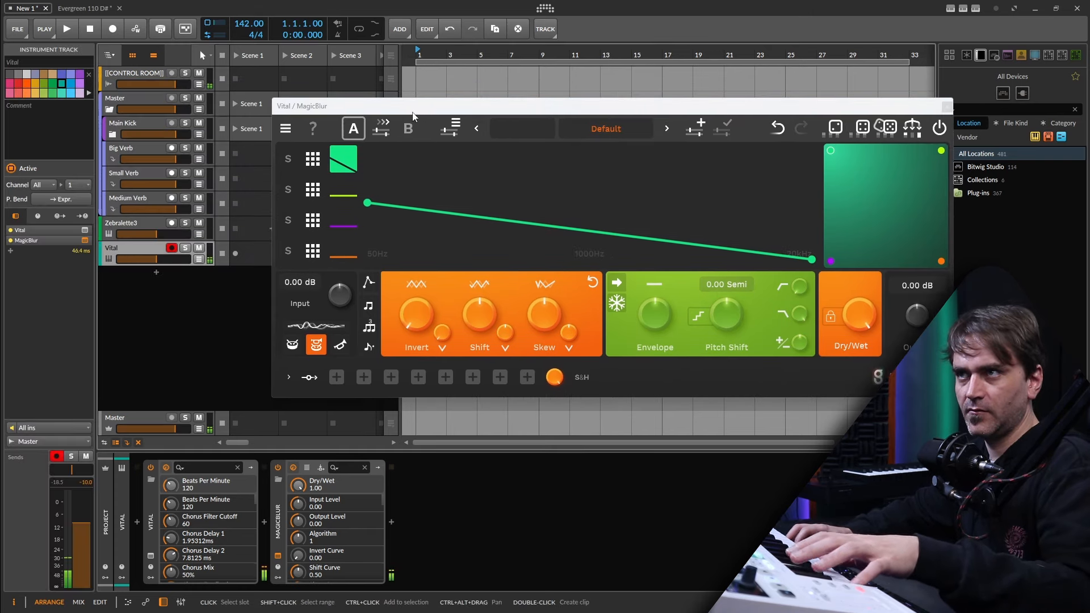
drag(413, 116, 290, 97)
drag(245, 183, 245, 229)
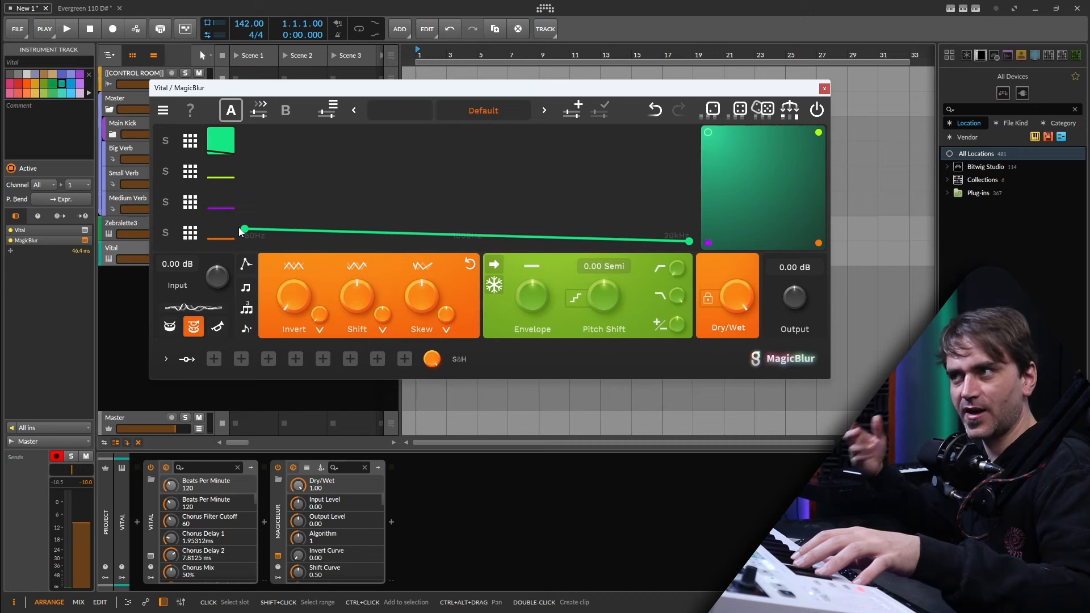
drag(247, 233, 250, 267)
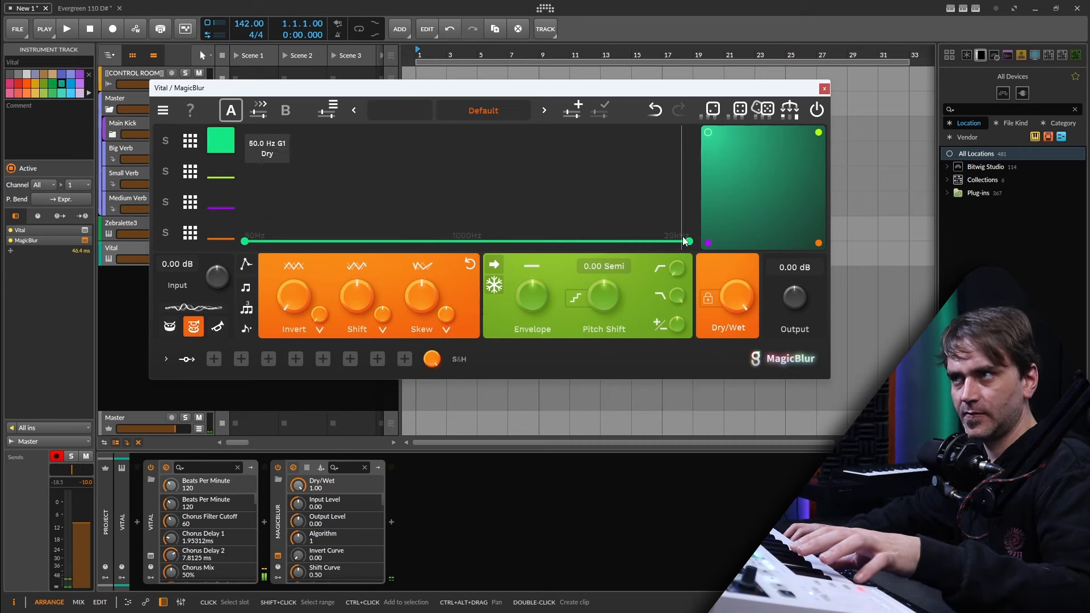
Step: Try a rising green curve, ending with a gentle fall from about 98 ms at 50 Hz to dry at 20 kHz
drag(689, 243, 678, 148)
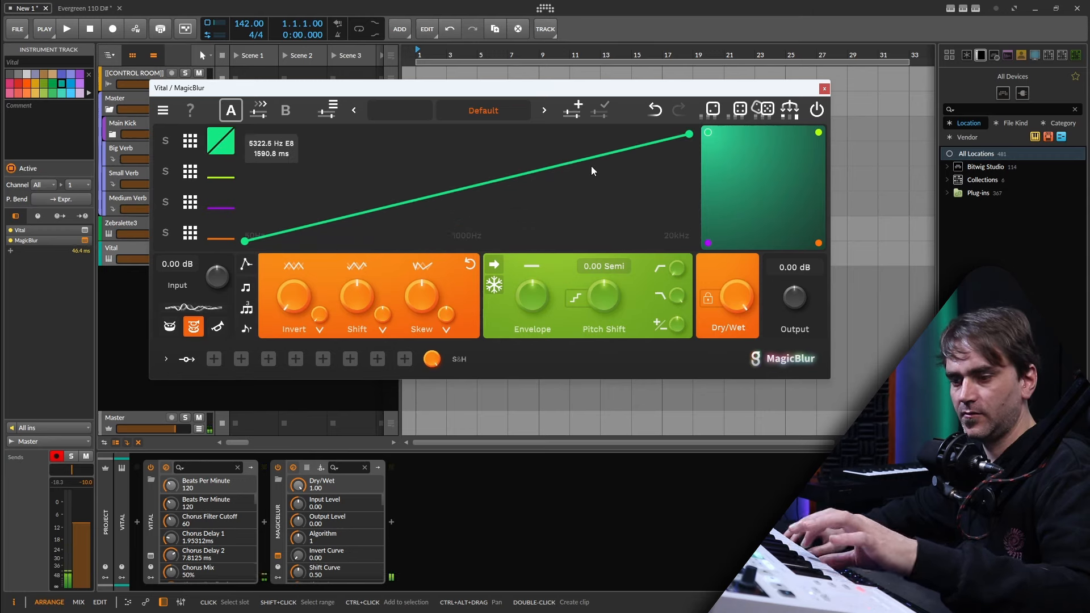
drag(244, 241, 245, 133)
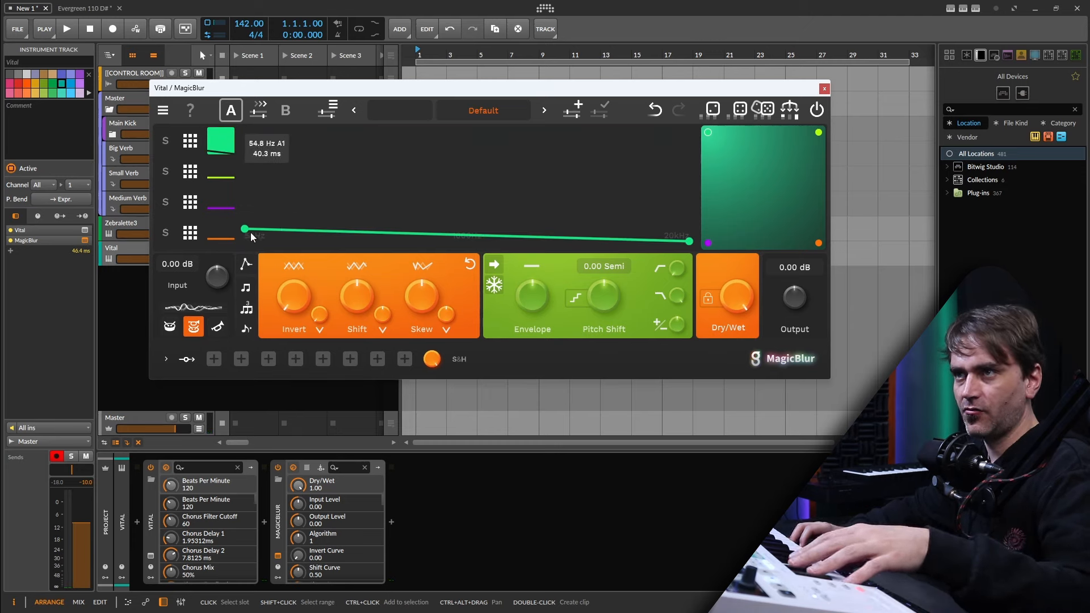
drag(245, 229, 246, 225)
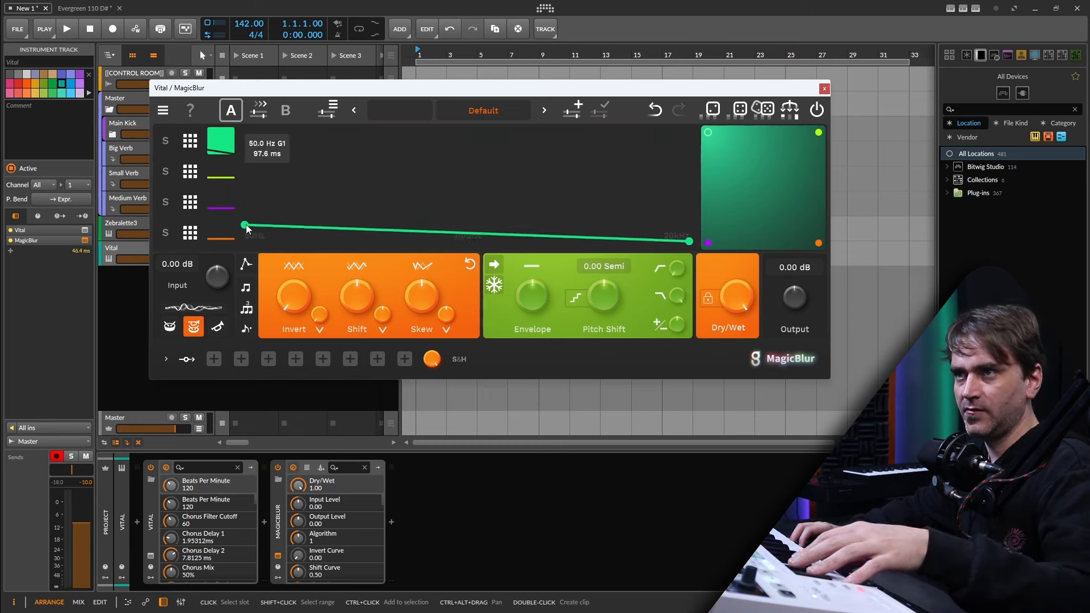
Step: Lower the yellow curve's 50 Hz end to dry, and bend the purple curve down to dry at 20 kHz with three added nodes
click(221, 176)
drag(245, 213, 243, 261)
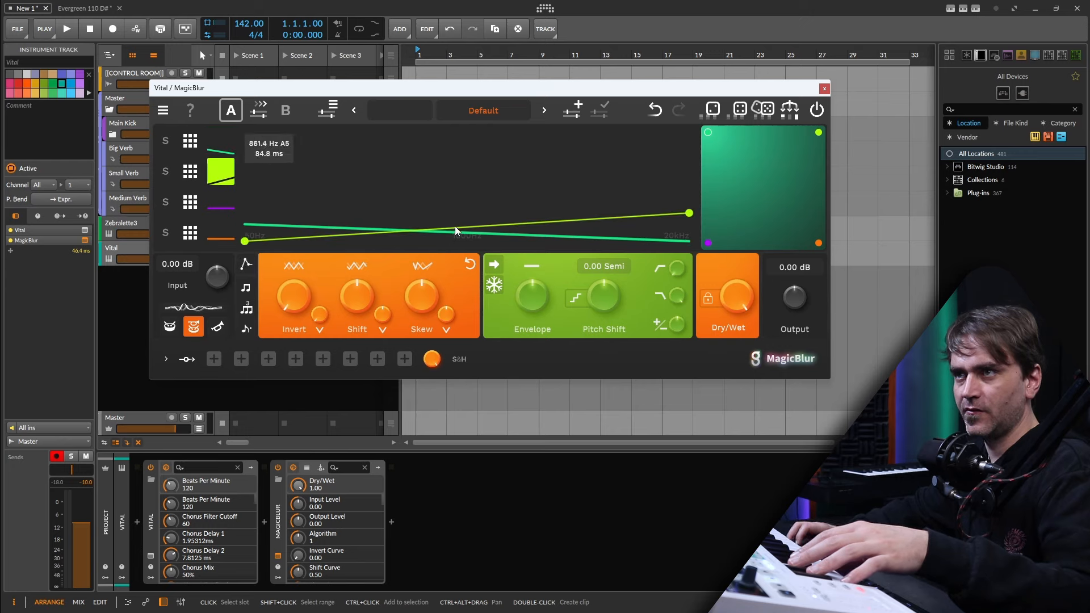
click(233, 206)
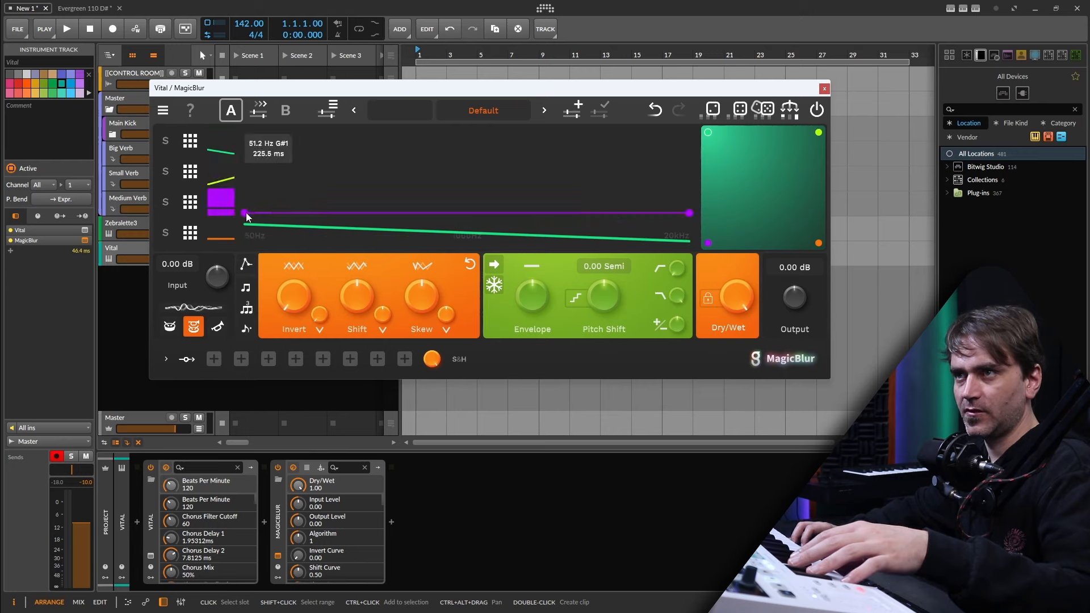
drag(689, 213, 595, 227)
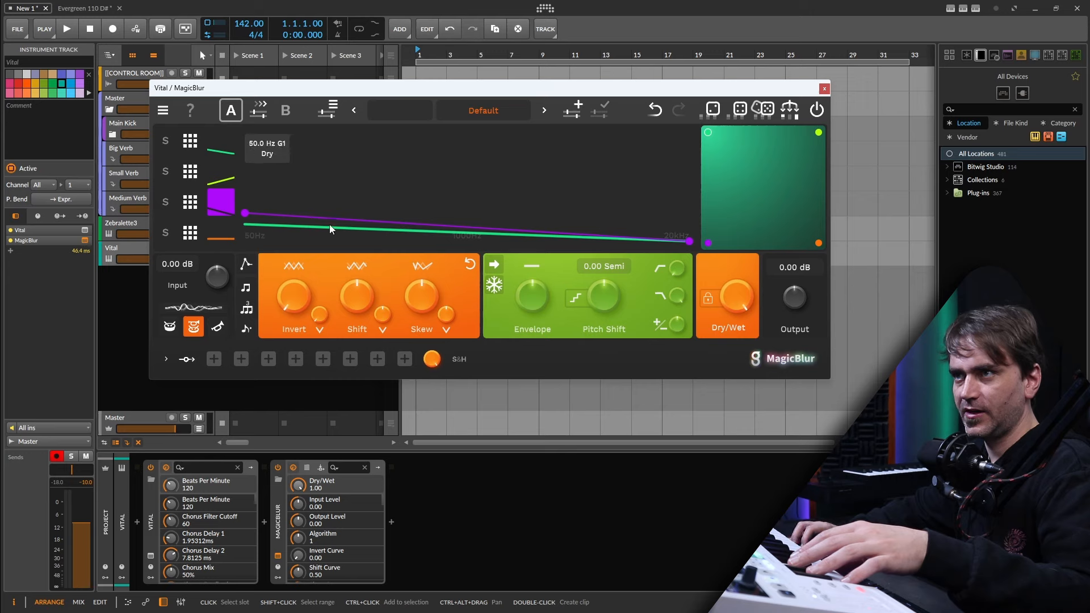
double_click(423, 239)
double_click(530, 242)
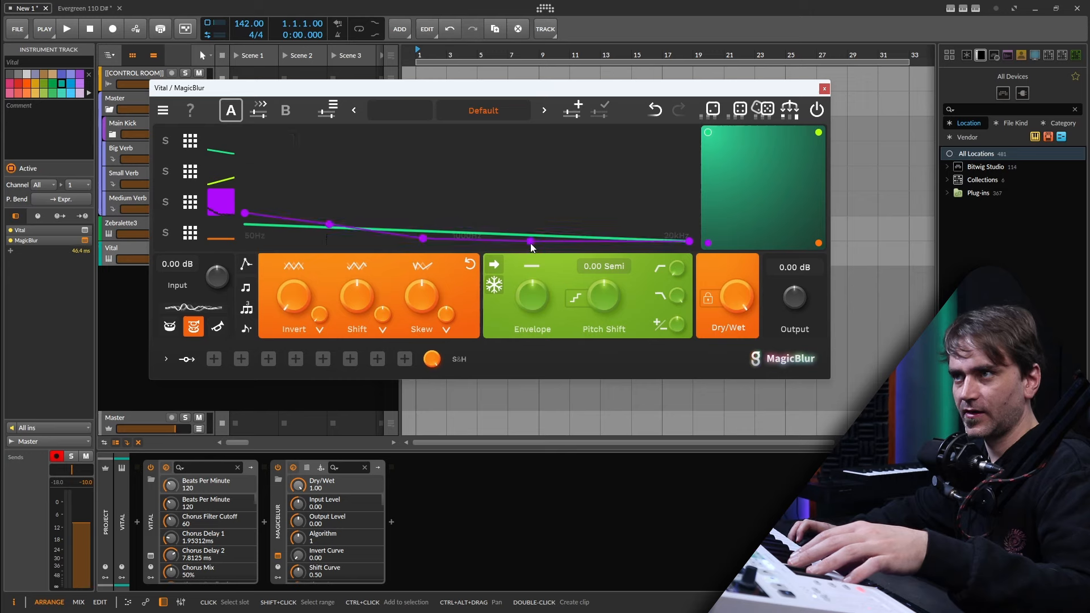
Step: Shape the orange curve to rise toward high frequencies with two inner nodes, and move the pad point between the purple and orange corners
click(228, 239)
drag(703, 218, 764, 229)
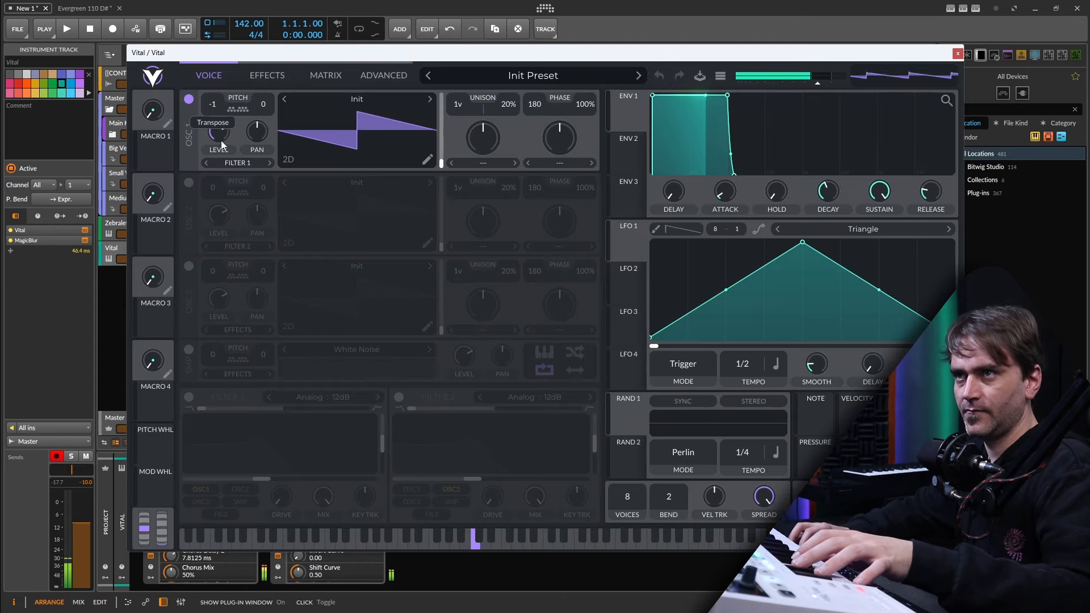
Step: Transpose Vital's oscillator 1 to -48, set MagicBlur's Curve Pad Y to 0.37 and close its window
drag(221, 146, 243, 131)
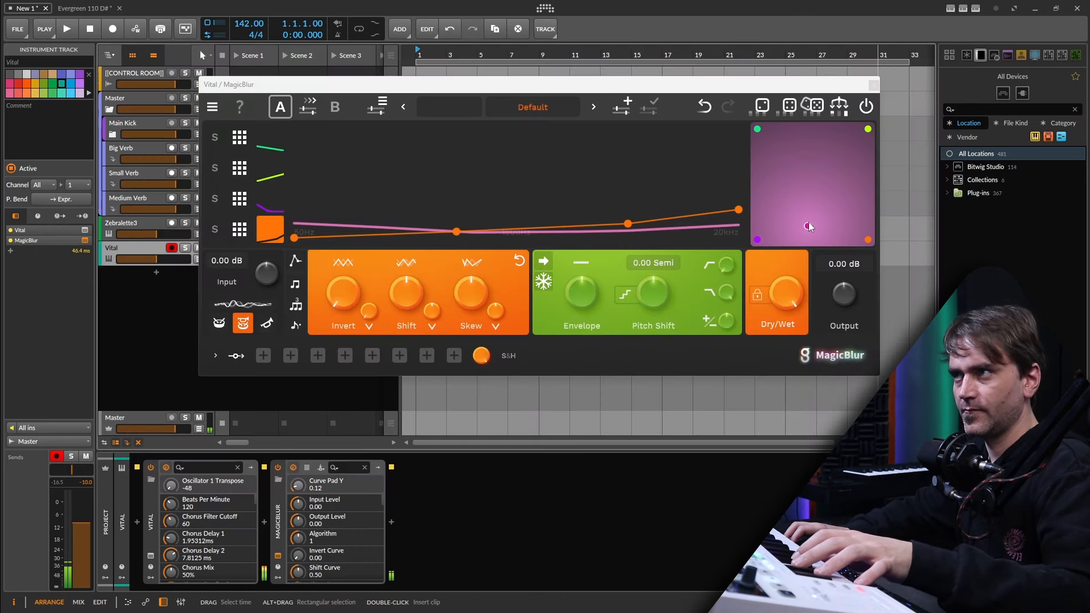
drag(808, 225, 822, 198)
click(873, 86)
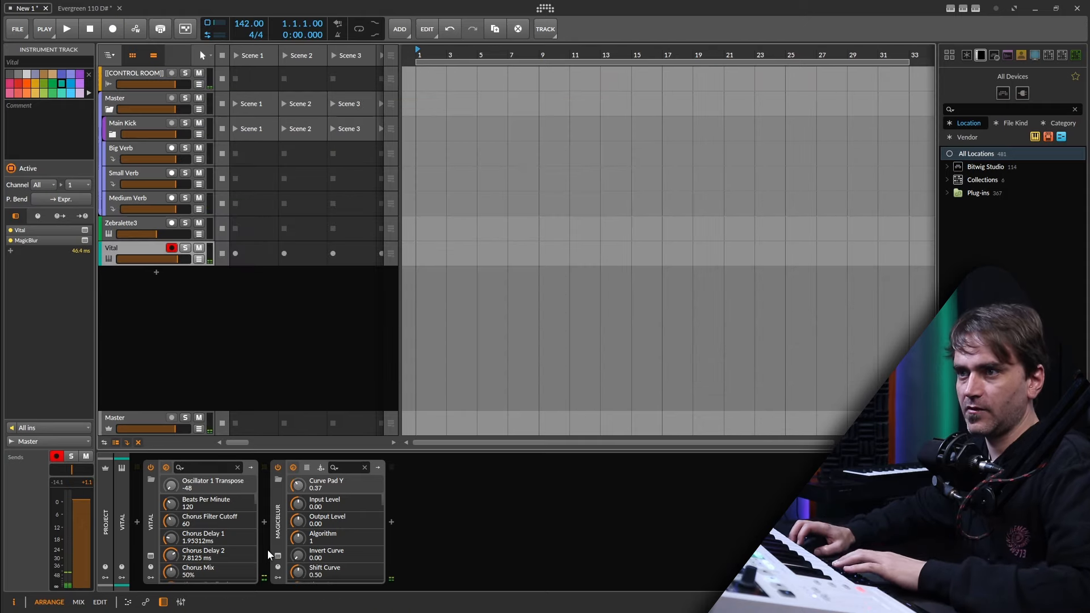
Step: Copy MagicBlur from the Vital track to the Zebralette3 track, replacing the MagicBlur already in that chain
click(136, 275)
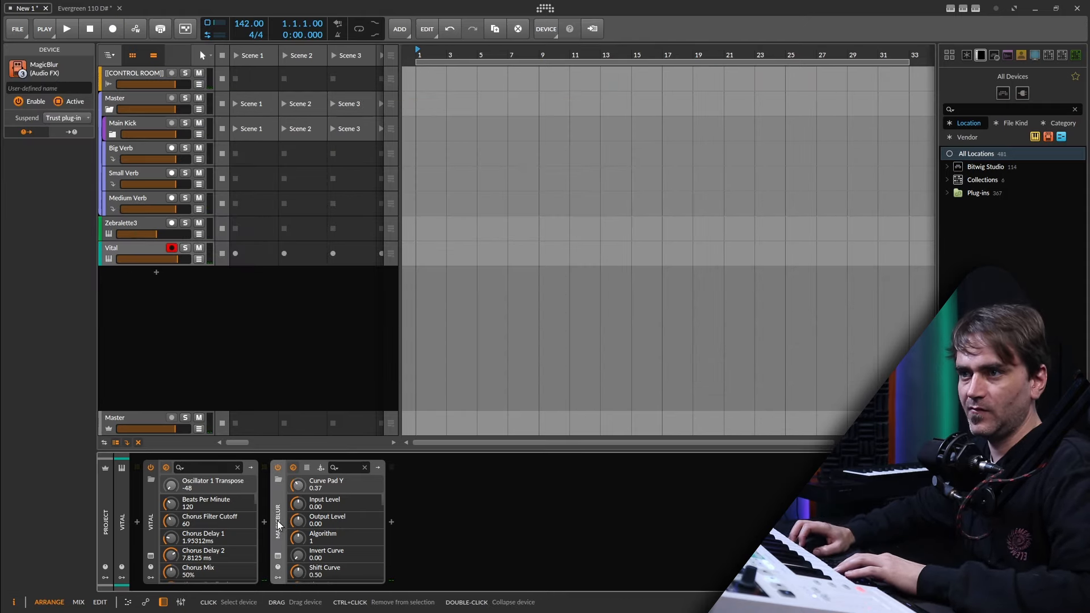
drag(278, 525, 393, 534)
click(277, 544)
key(Delete)
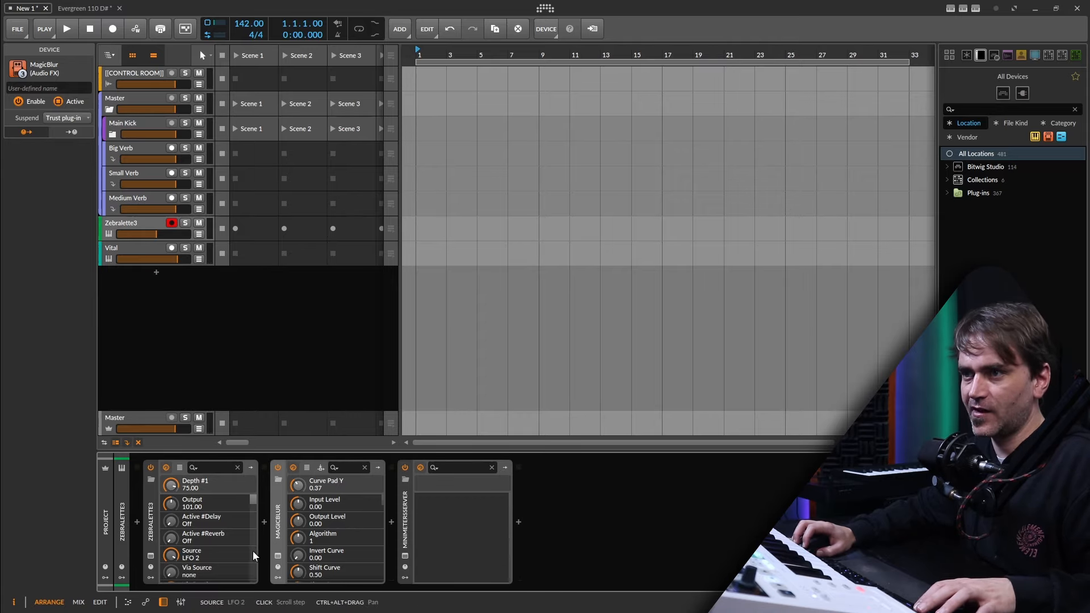
Step: Sweep the curve pad of Zebralette3's MagicBlur from the yellow corner to Y 0.28 at the purple edge, and raise the orange curve's high-frequency end
click(320, 467)
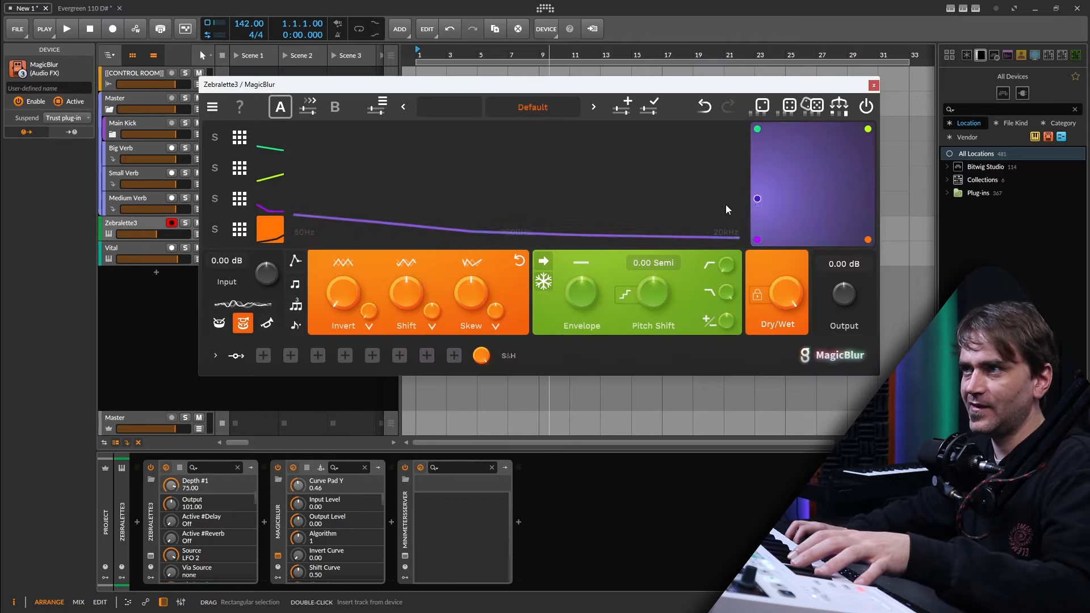
drag(757, 198, 818, 171)
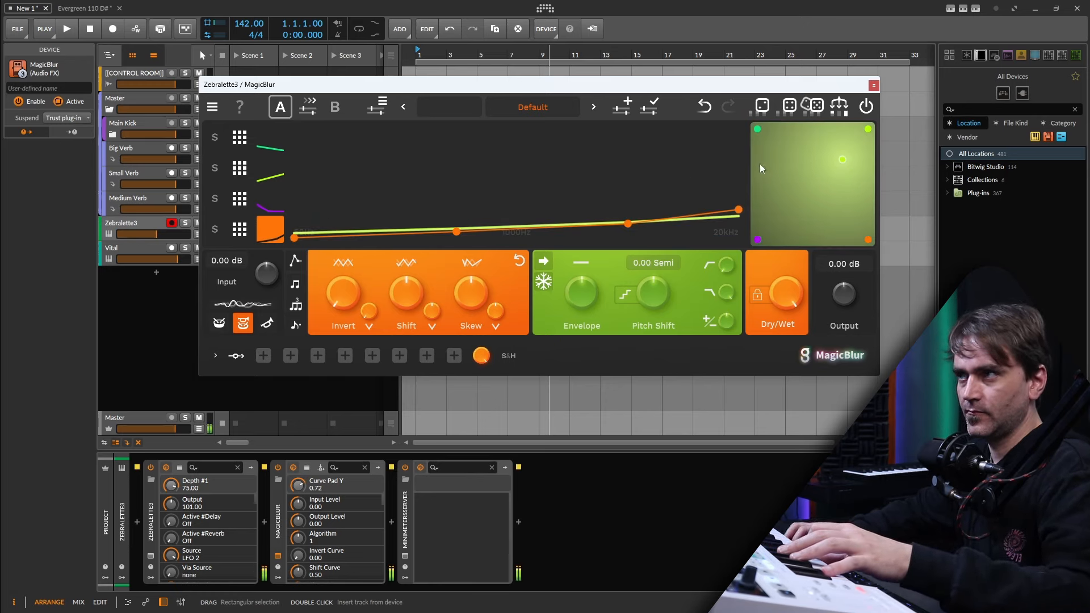
click(135, 234)
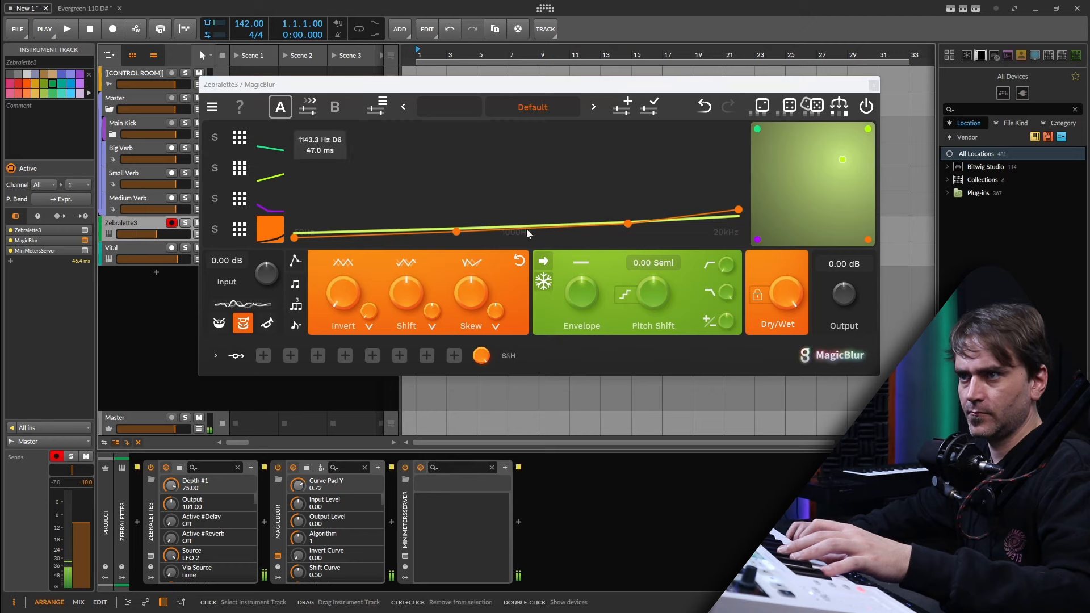
drag(840, 163, 855, 137)
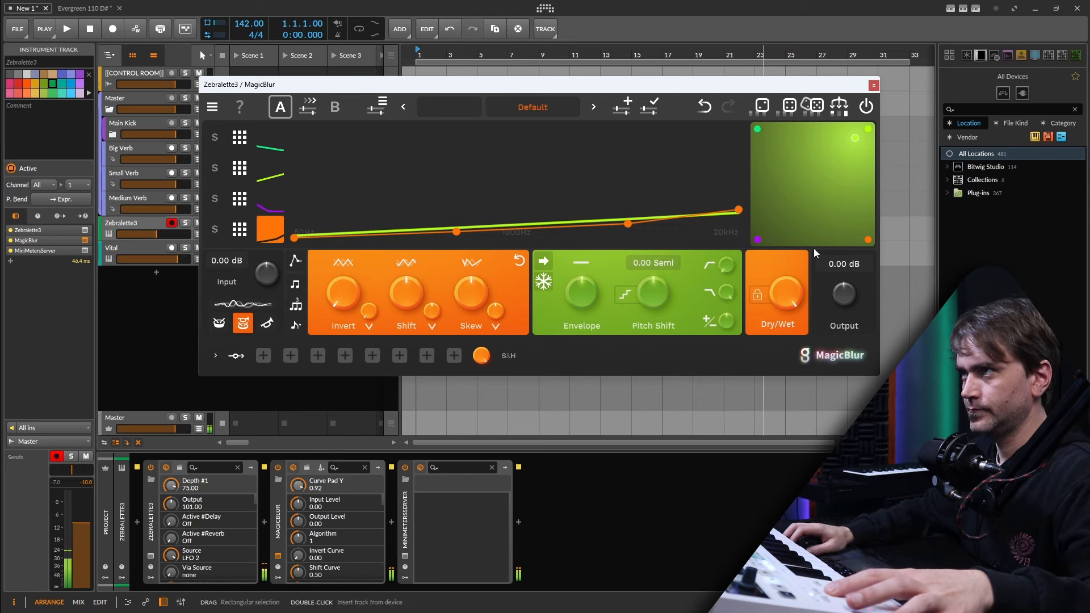
drag(819, 165, 749, 209)
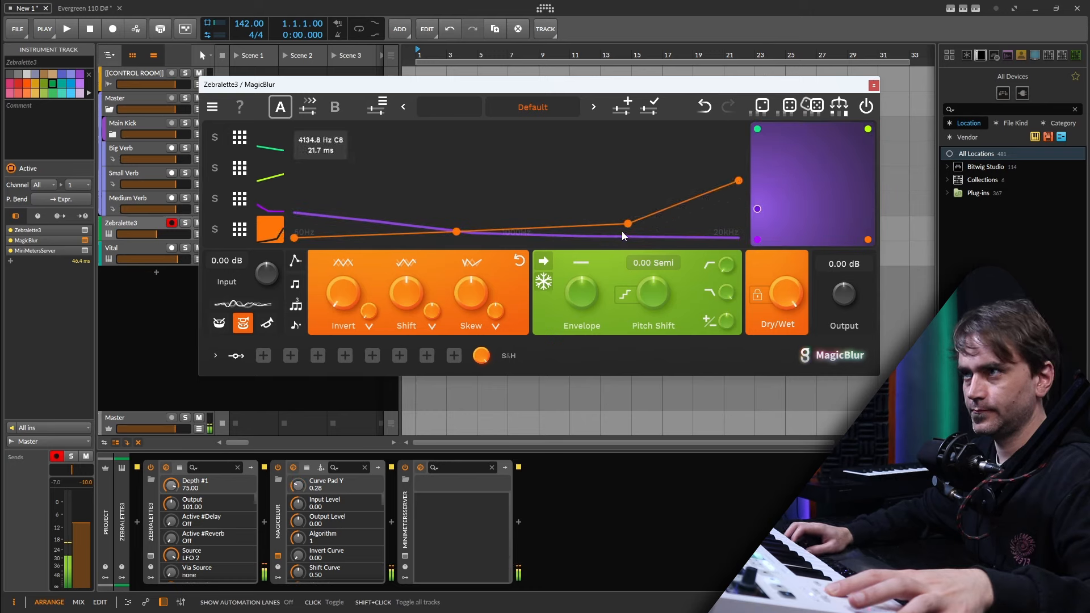
Step: Steepen the purple, yellow and green curves by raising their higher ends, and move the pad point down beside the purple corner
click(266, 208)
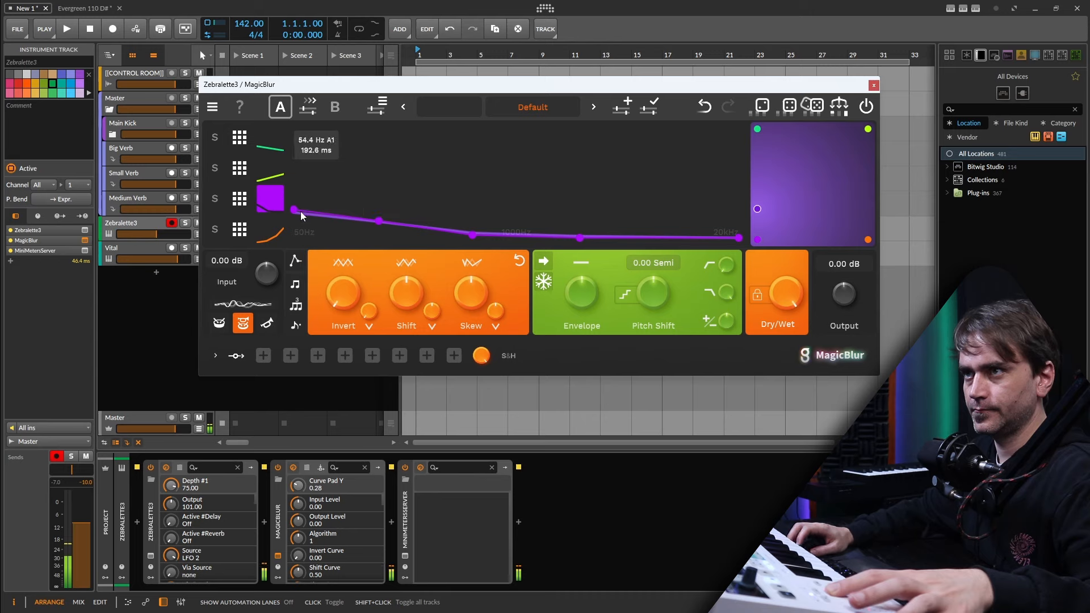
click(262, 170)
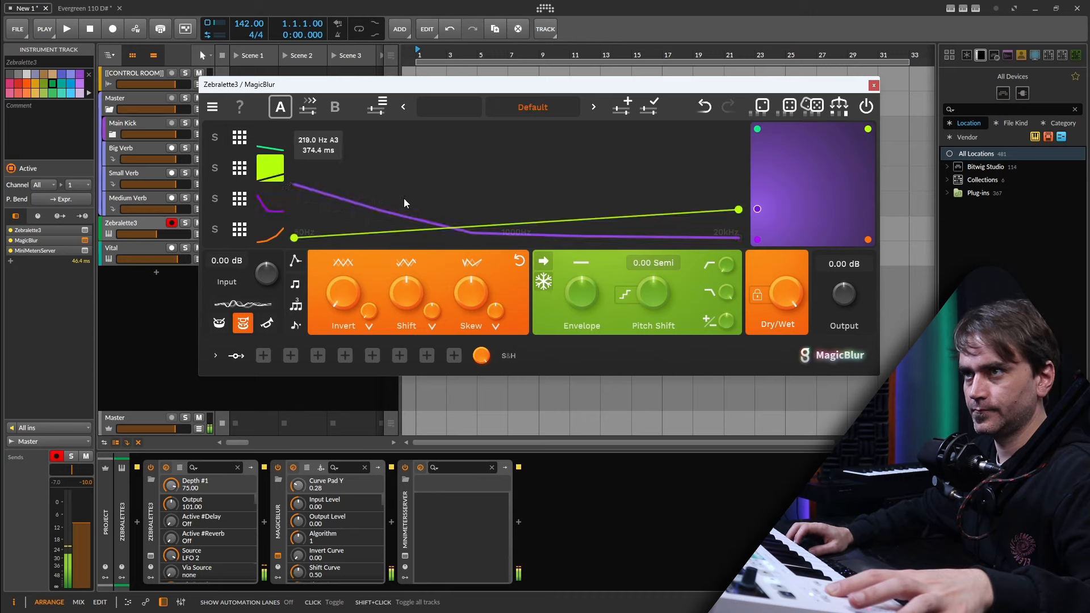
drag(738, 210, 764, 257)
click(272, 137)
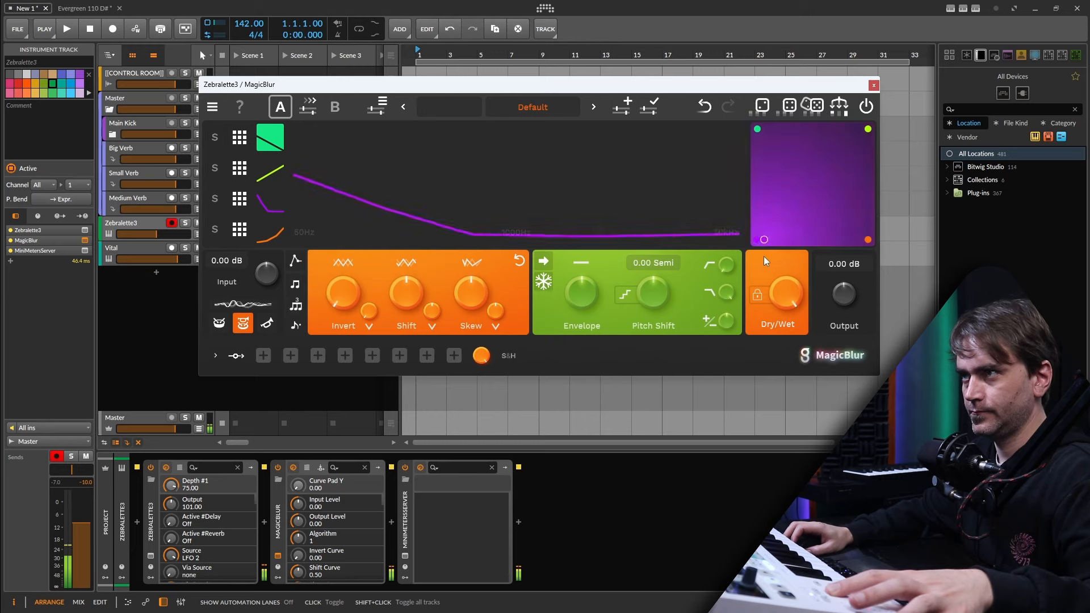
Step: Raise the purple curve's inner nodes and shift the upper two slightly toward higher frequencies
click(273, 211)
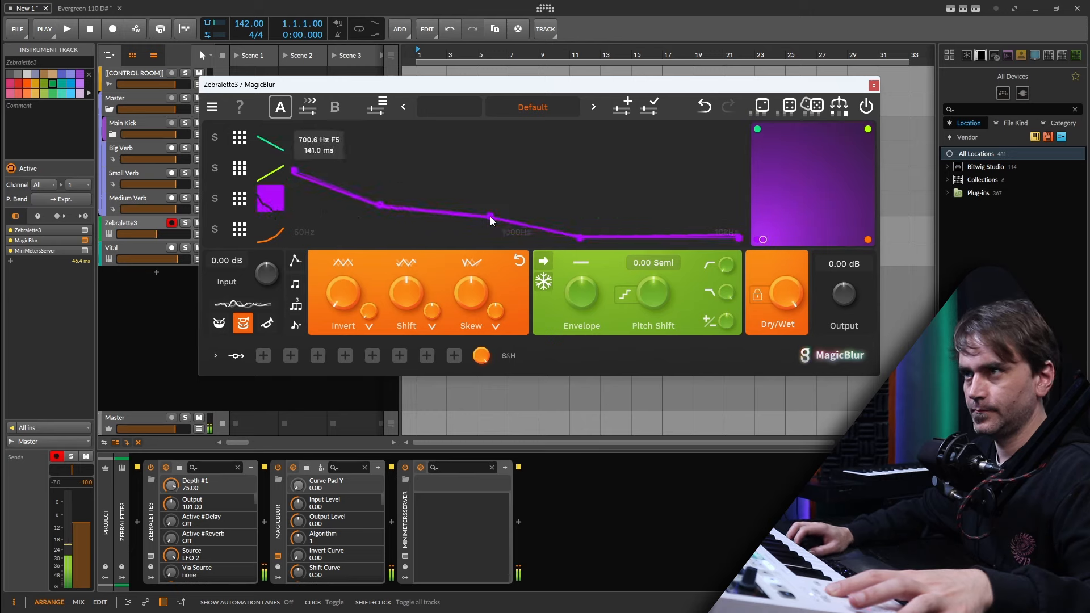
drag(580, 237, 596, 206)
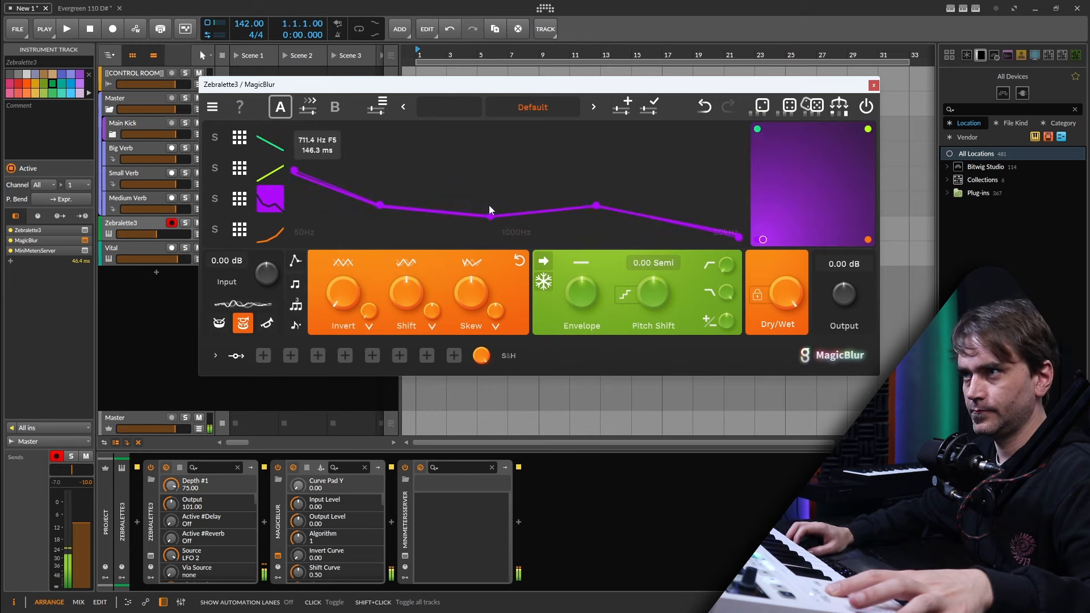
Step: Raise the purple curve's lower-frequency nodes, placing the middle one at 690 Hz and 990.7 ms, and move the pad point near the centre
drag(315, 179, 313, 154)
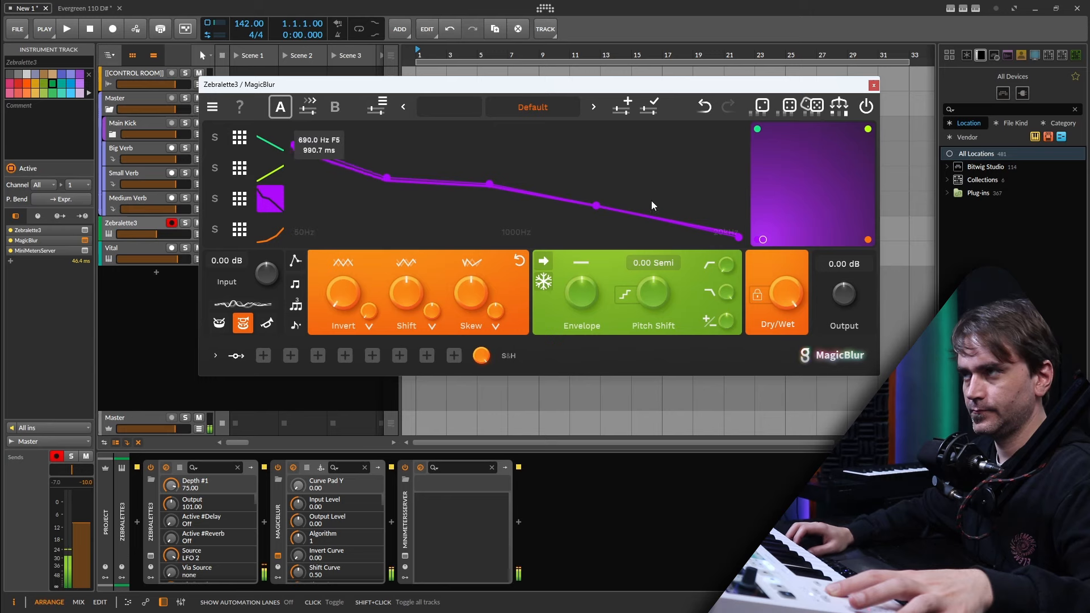
drag(774, 236, 810, 188)
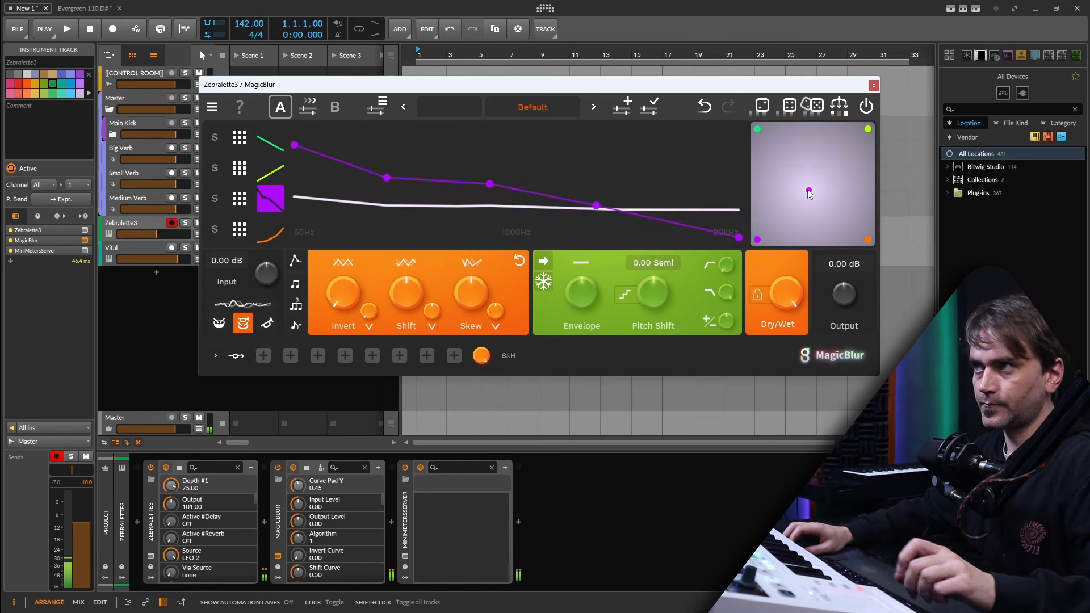
Step: Add a 2D Random modulator using Random Walk and route its X output to Curve Pad Y and its Y output to Curve Pad X
click(267, 352)
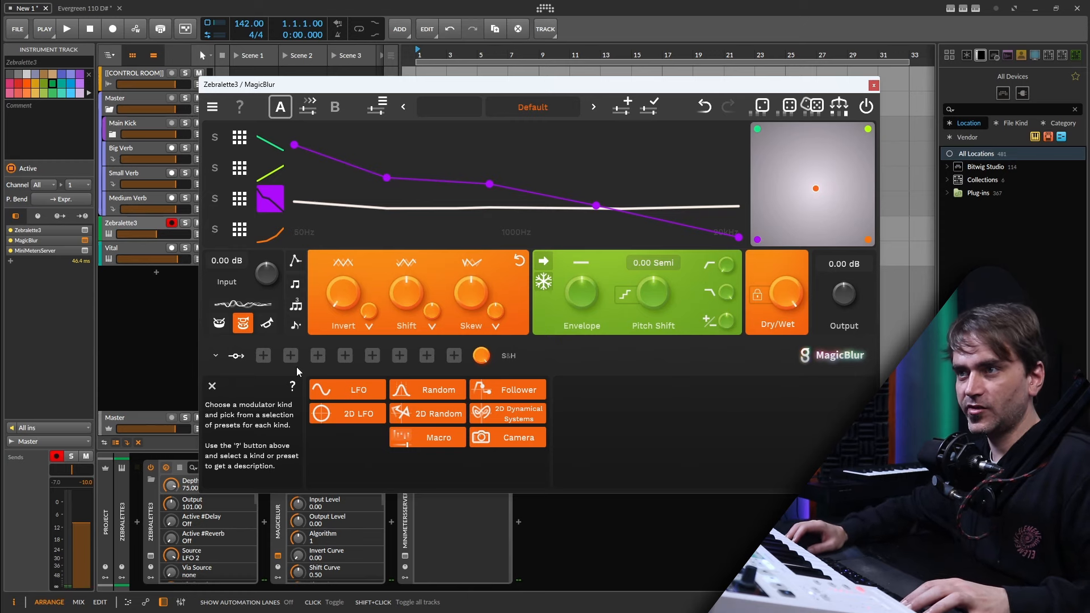
click(444, 418)
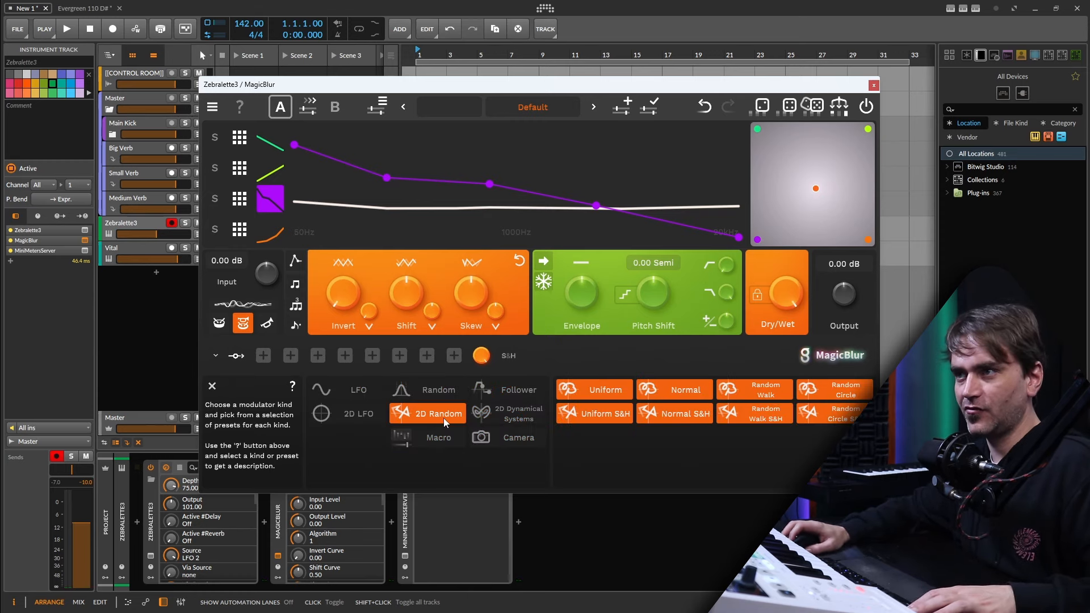
click(684, 397)
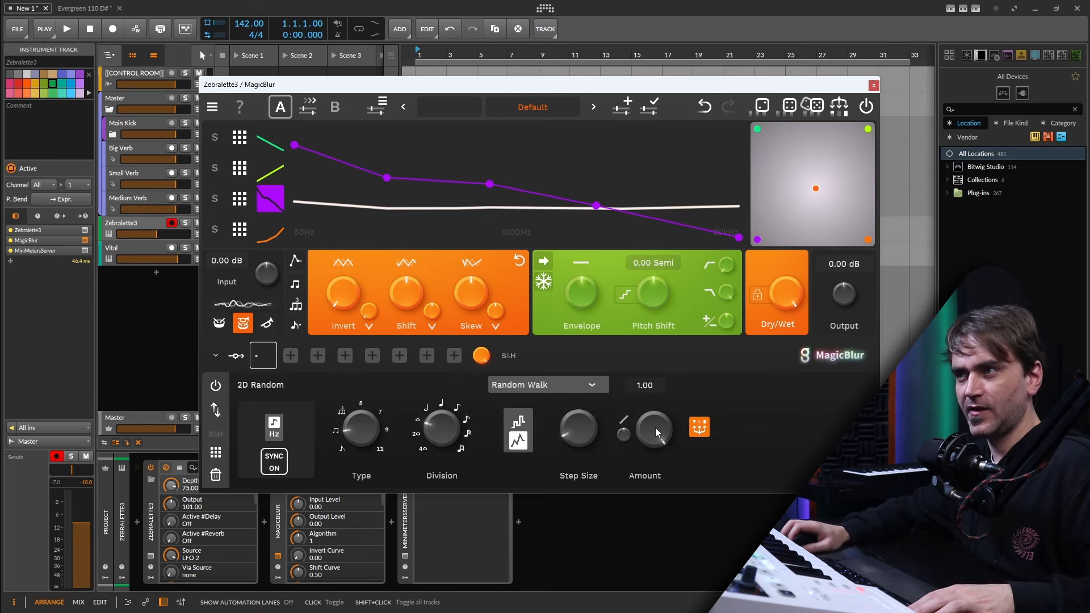
click(699, 431)
click(776, 158)
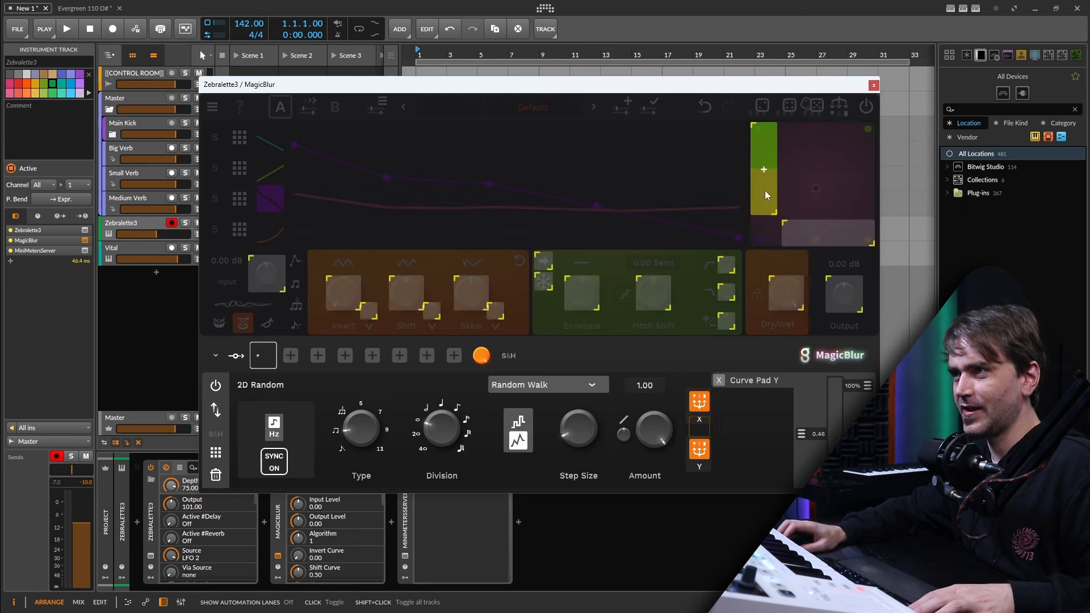
click(701, 459)
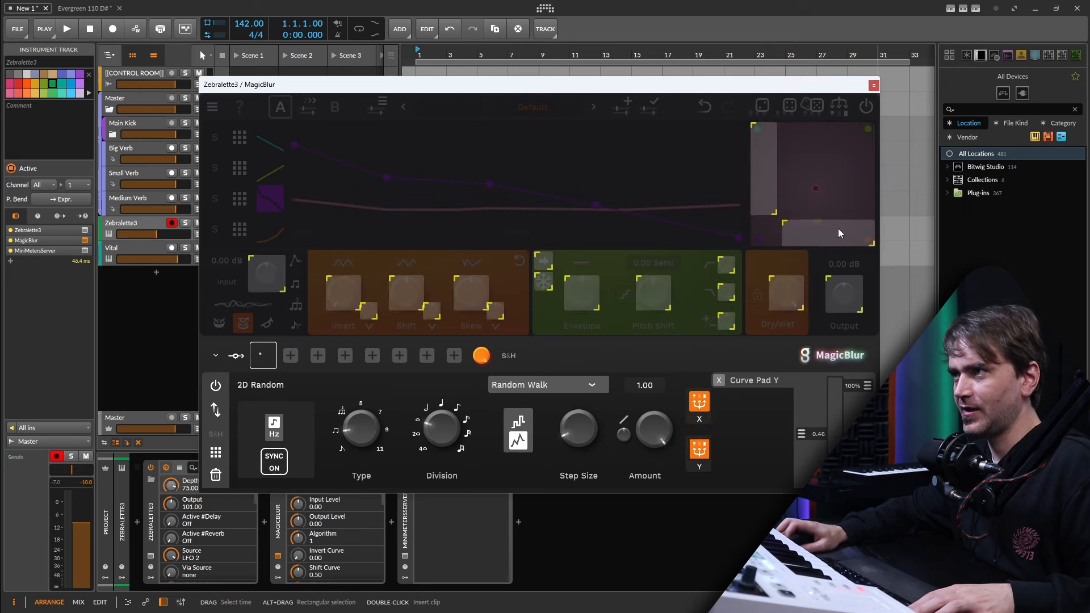
click(864, 238)
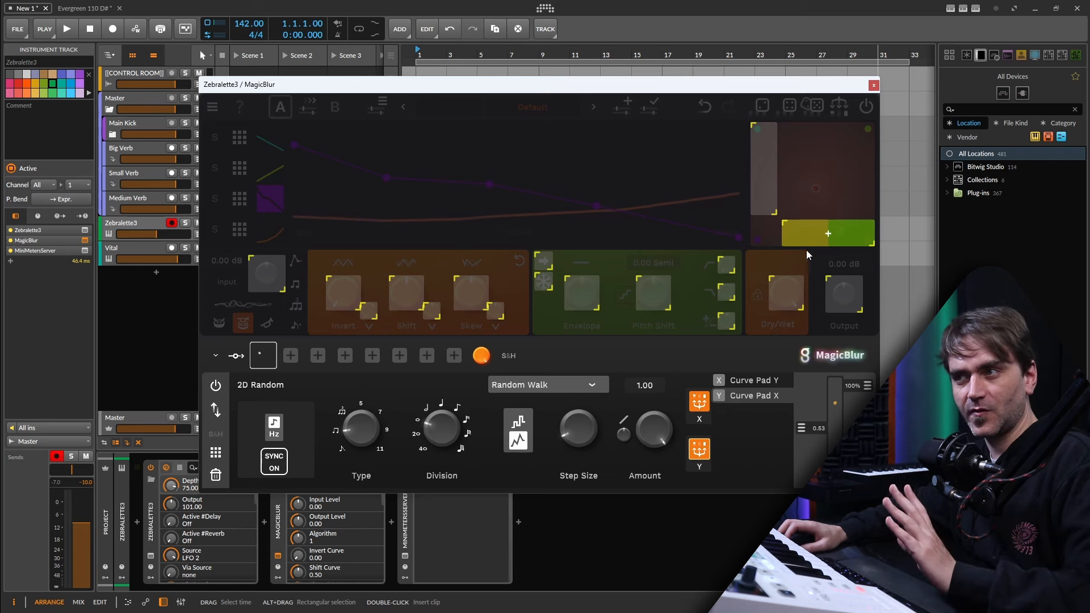
click(672, 474)
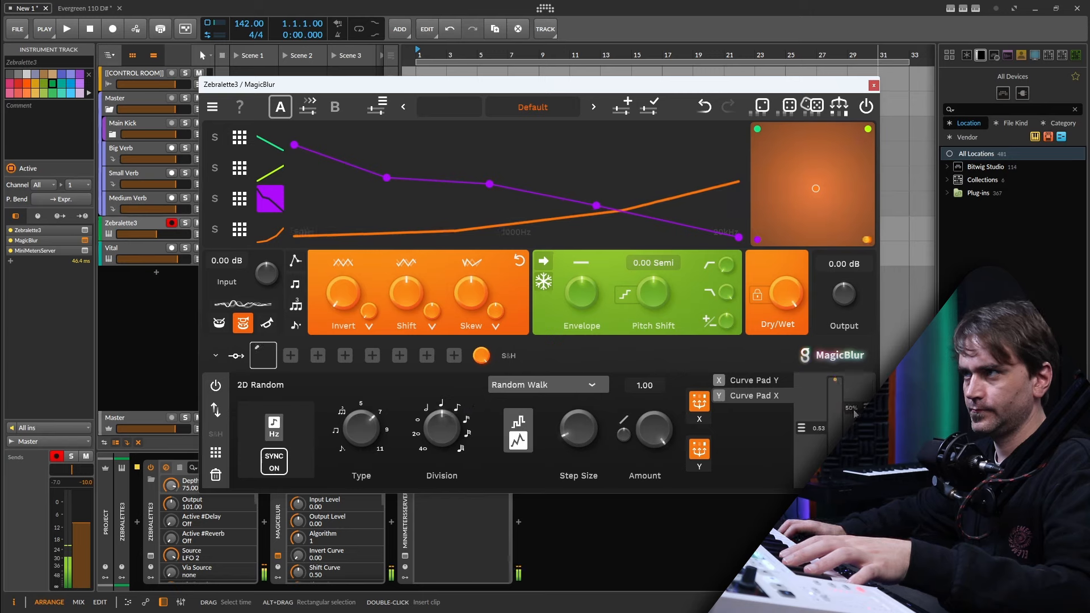
Step: Narrow the Curve Pad X modulation range and shift its value to about 0.59, and switch the 2D Random modulator to Uniform
drag(815, 434, 809, 445)
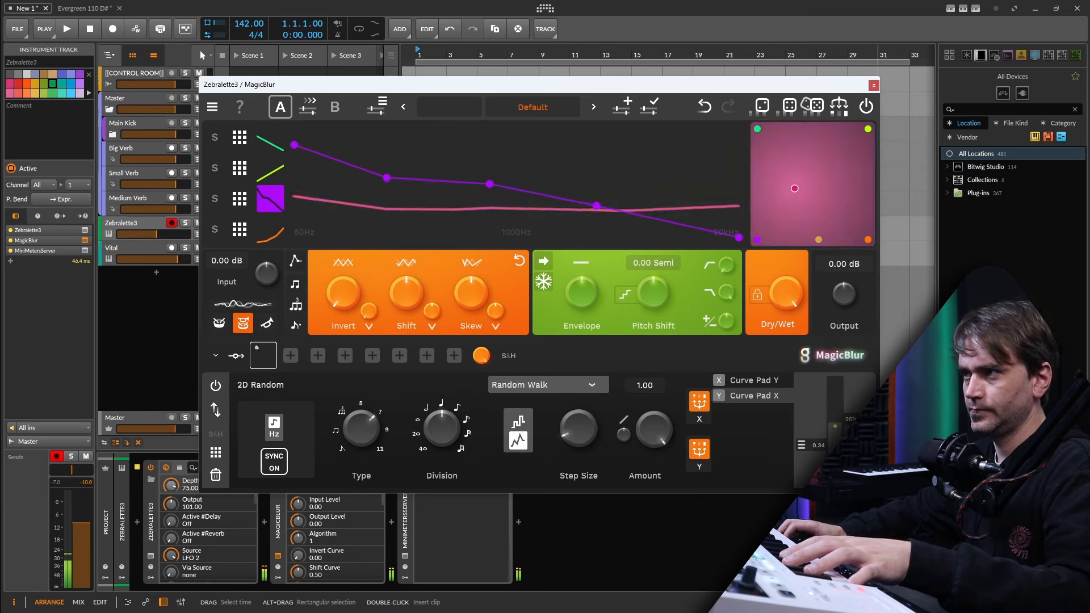
drag(813, 445, 812, 438)
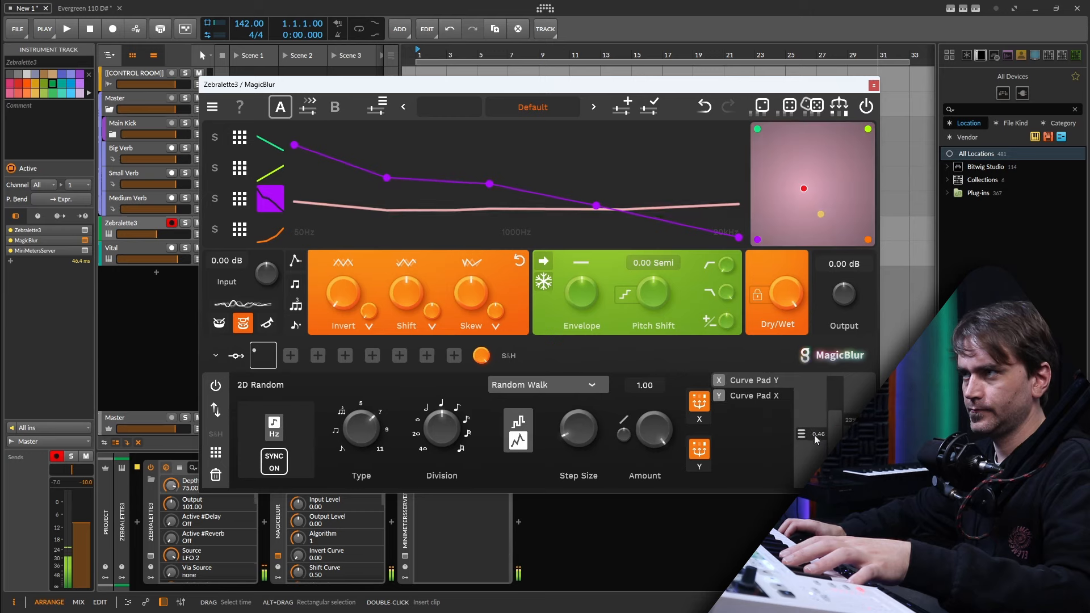
drag(814, 435, 813, 424)
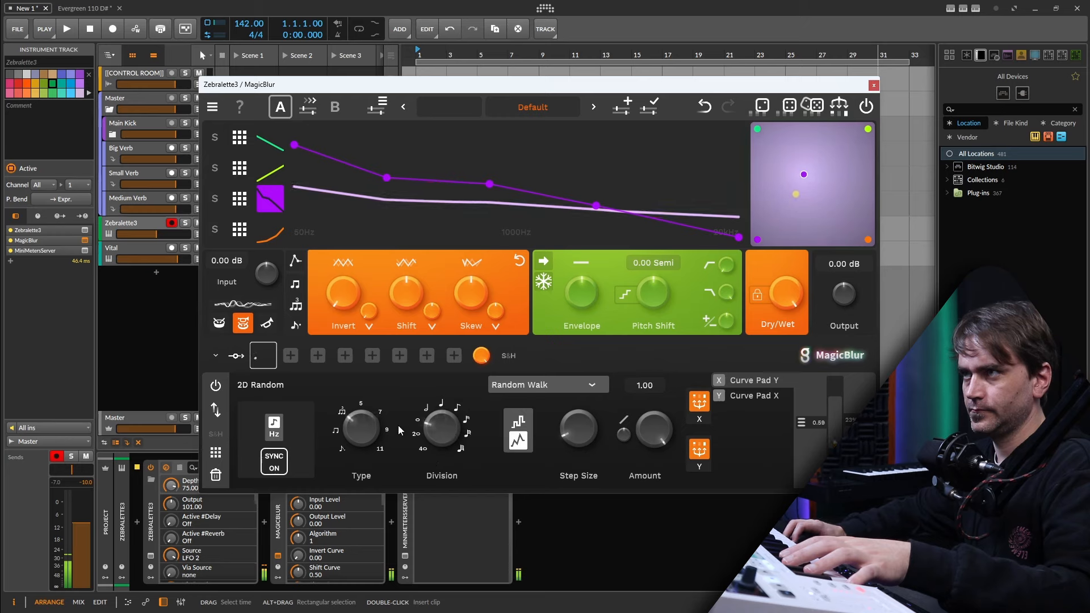
click(568, 385)
click(587, 283)
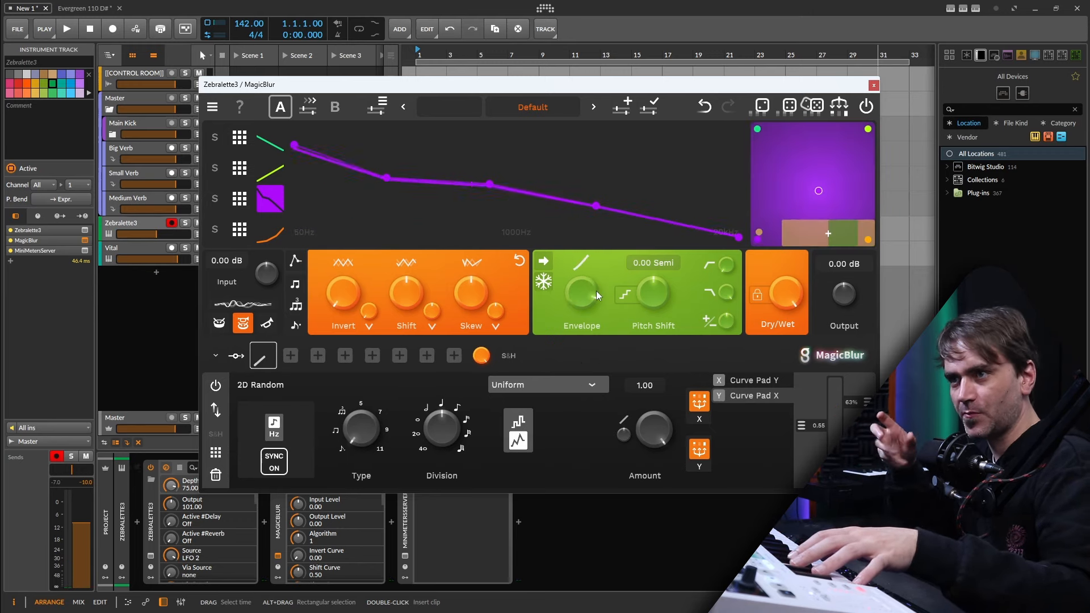
Step: Level the Envelope, modulate it with a new Uniform Random modulator, set its base value to about 0.02, and close MagicBlur's window
drag(581, 302, 579, 426)
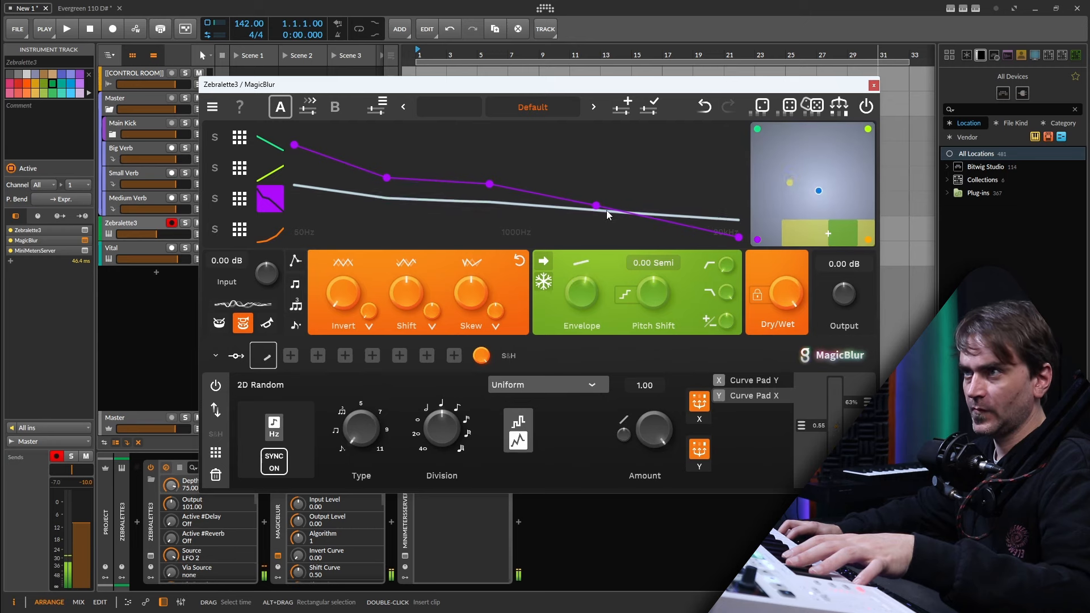
click(291, 356)
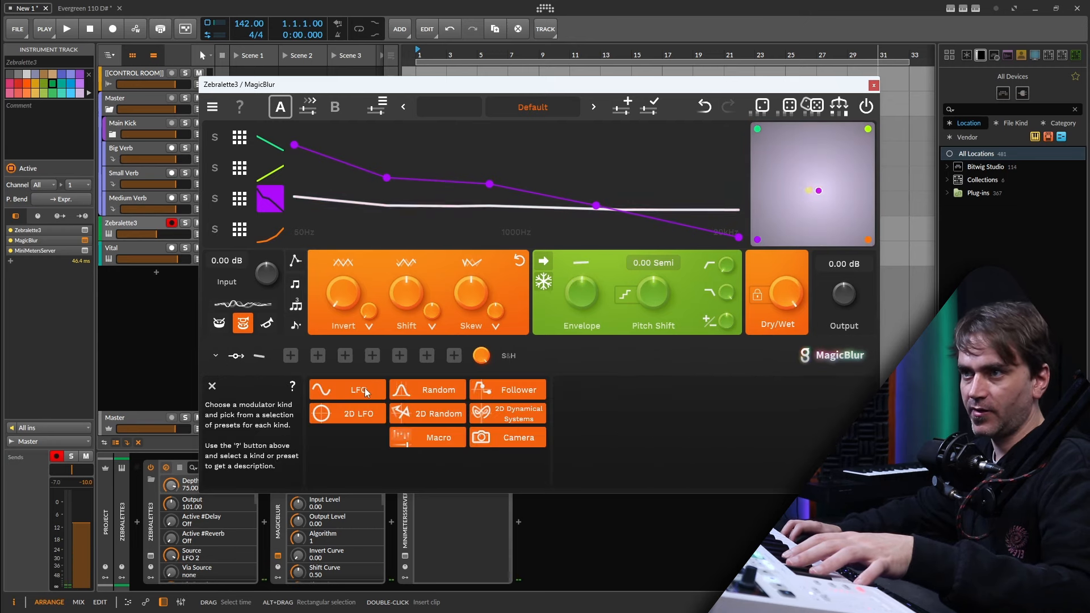
click(432, 387)
click(606, 392)
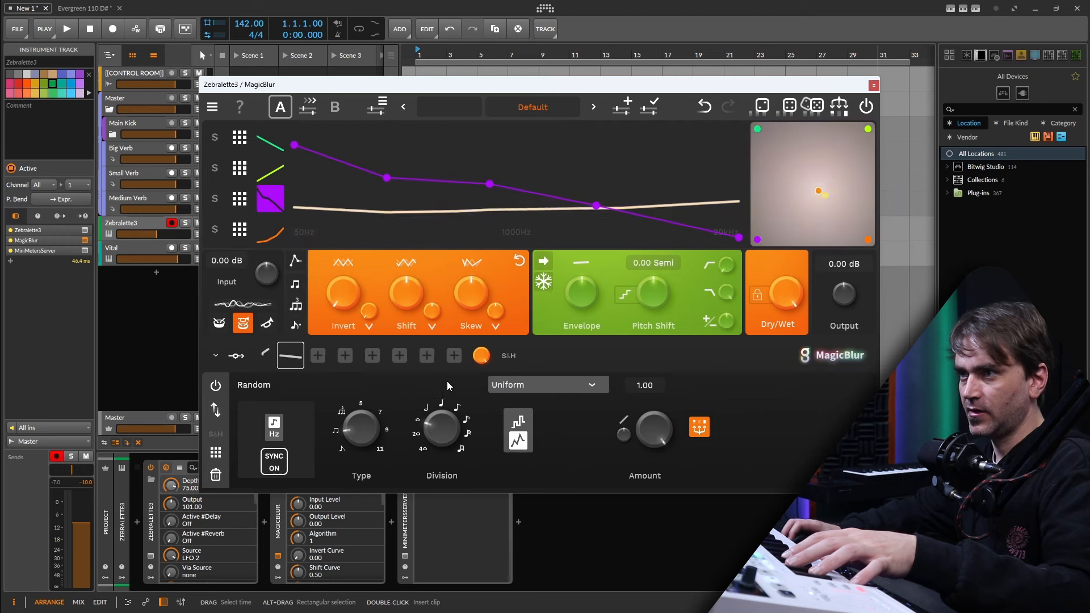
click(698, 425)
click(590, 294)
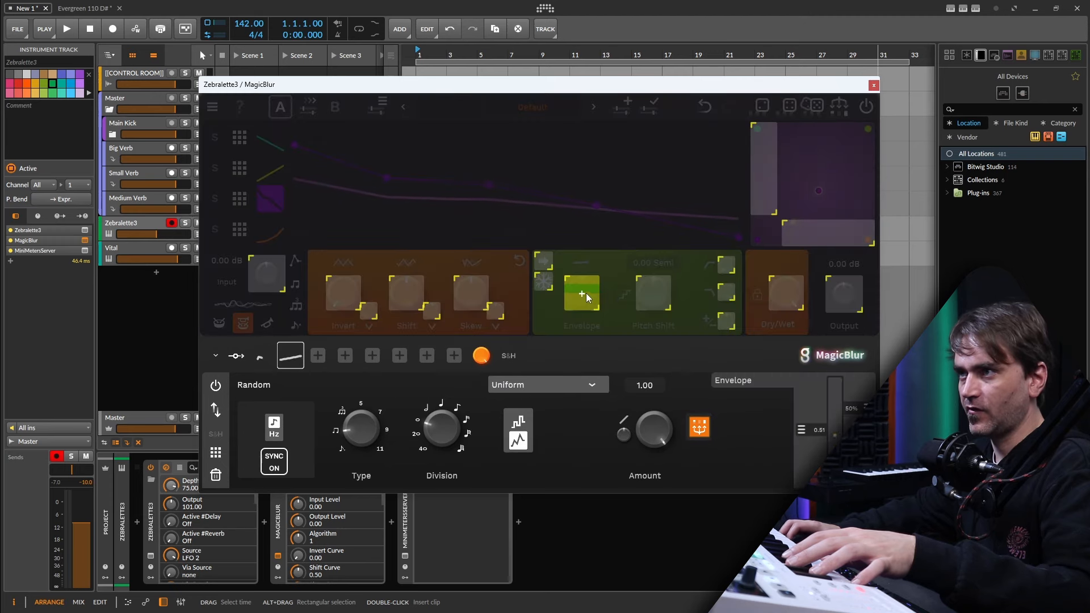
click(710, 430)
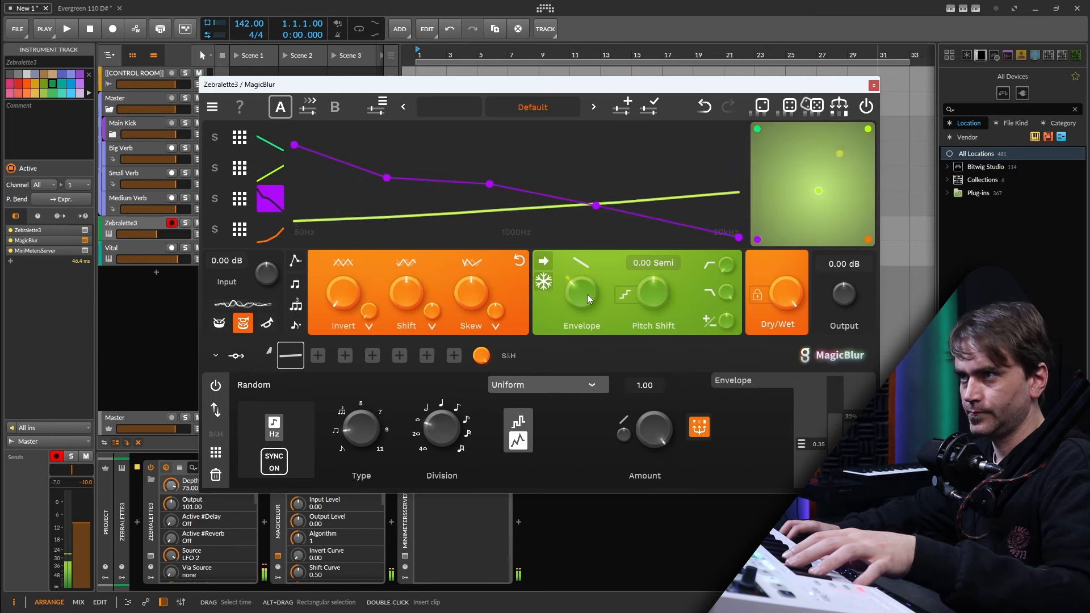
drag(587, 294, 587, 273)
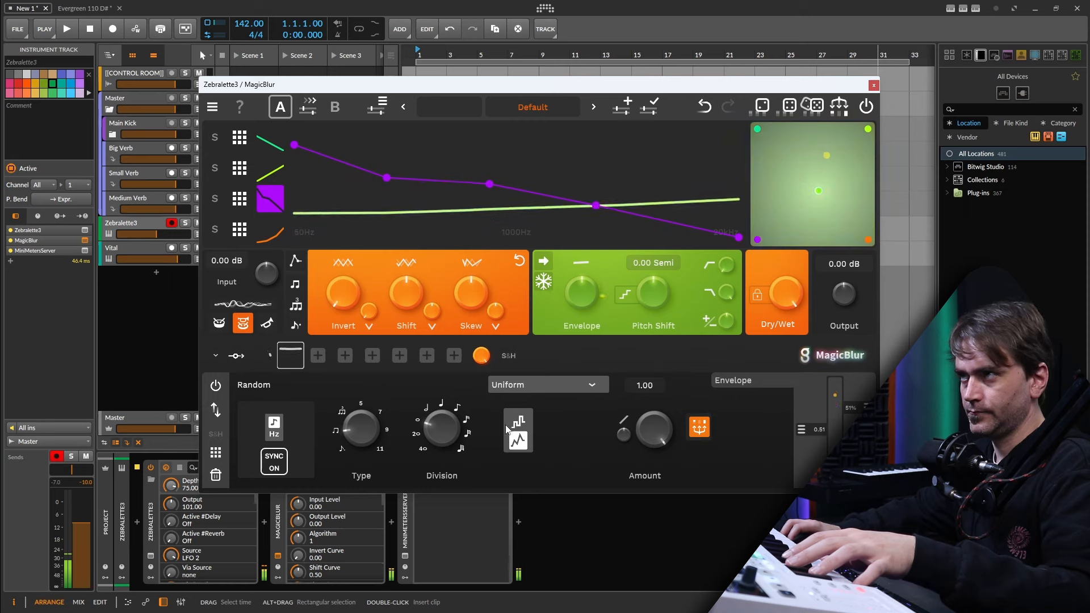
click(873, 86)
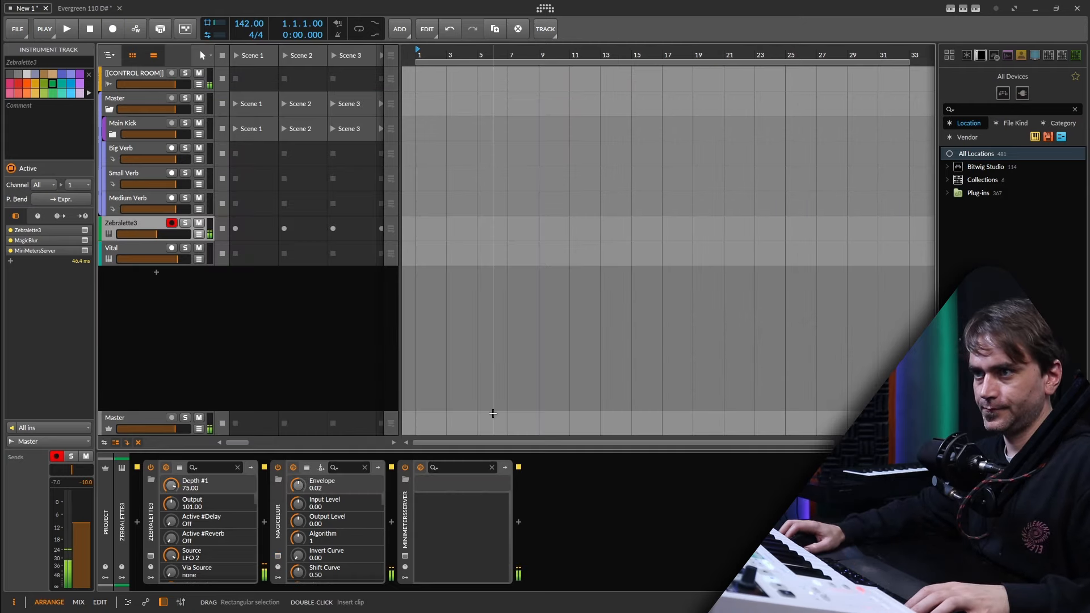
Step: Replace MiniMetersServer at the end of the Zebralette3 chain with ValhallaSupermassive
click(404, 529)
click(392, 526)
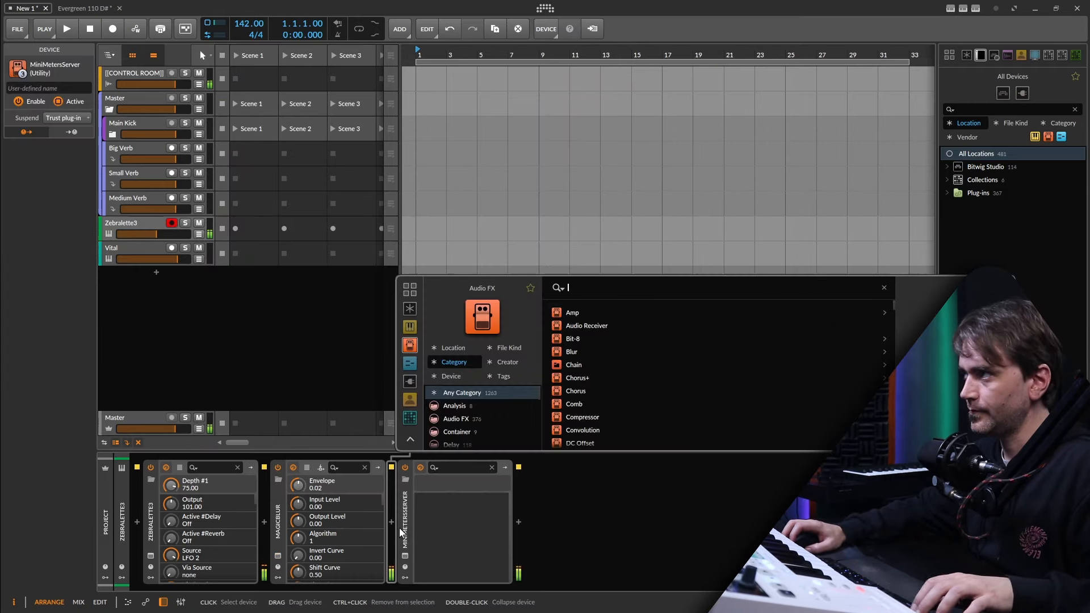
key(Escape)
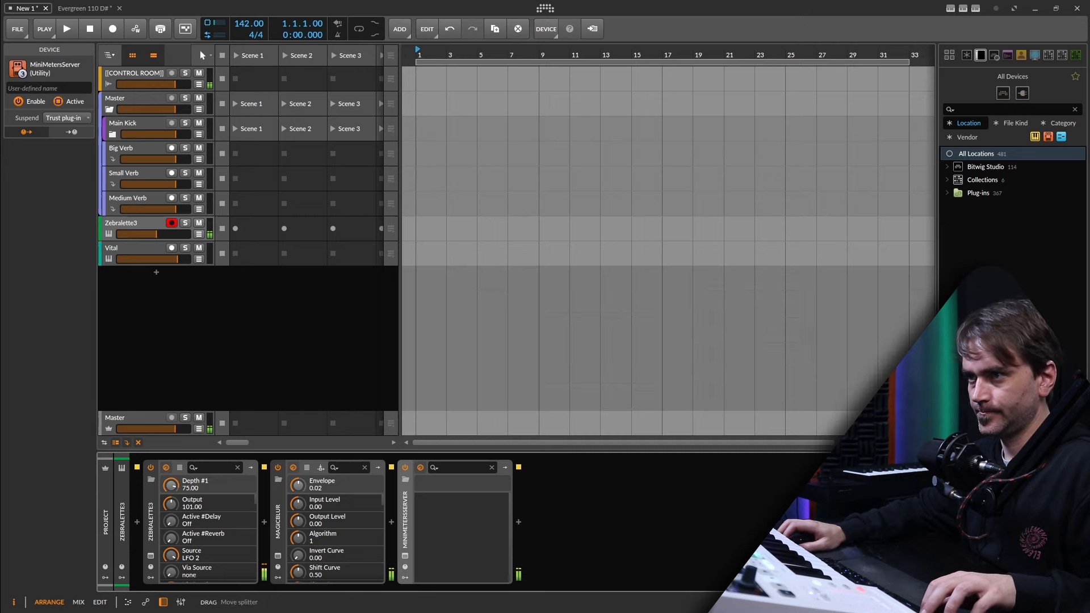
key(Delete)
click(392, 523)
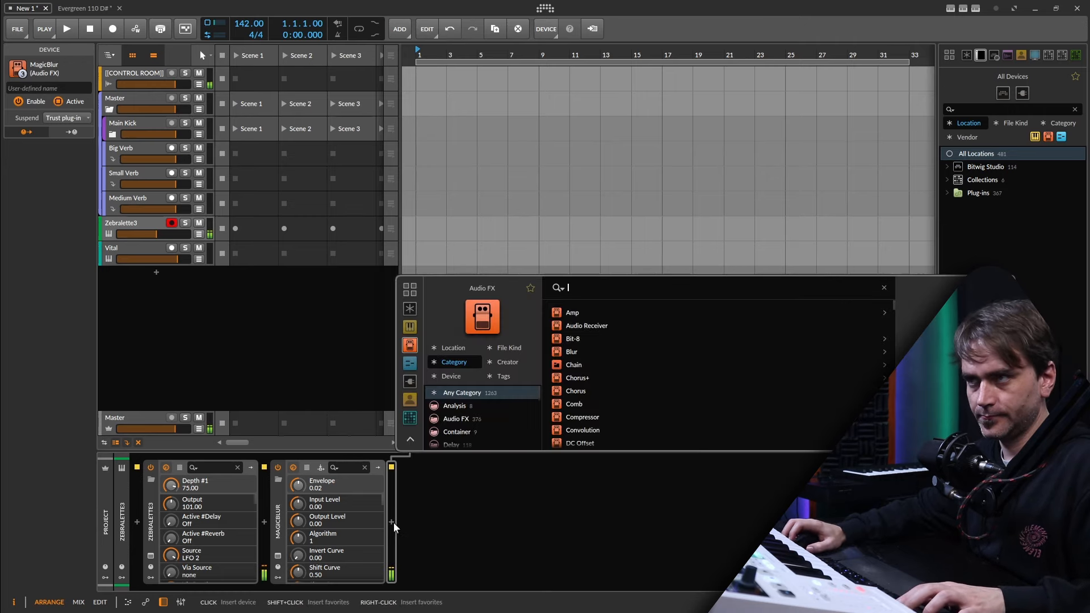
text(sup)
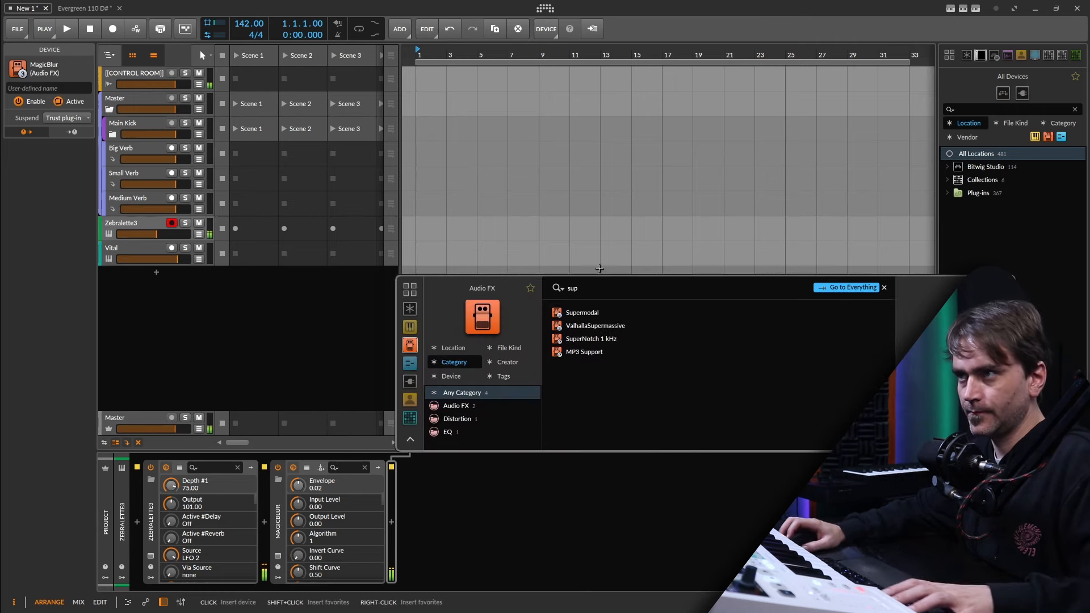
double_click(596, 326)
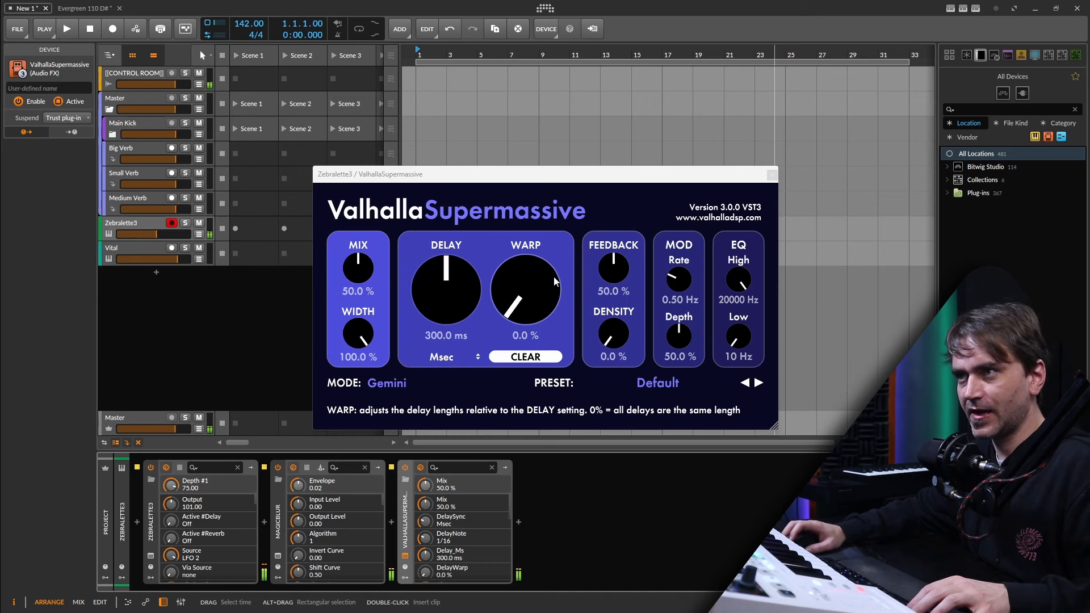
Step: Load the 80s Space Verb preset in ValhallaSupermassive
click(672, 382)
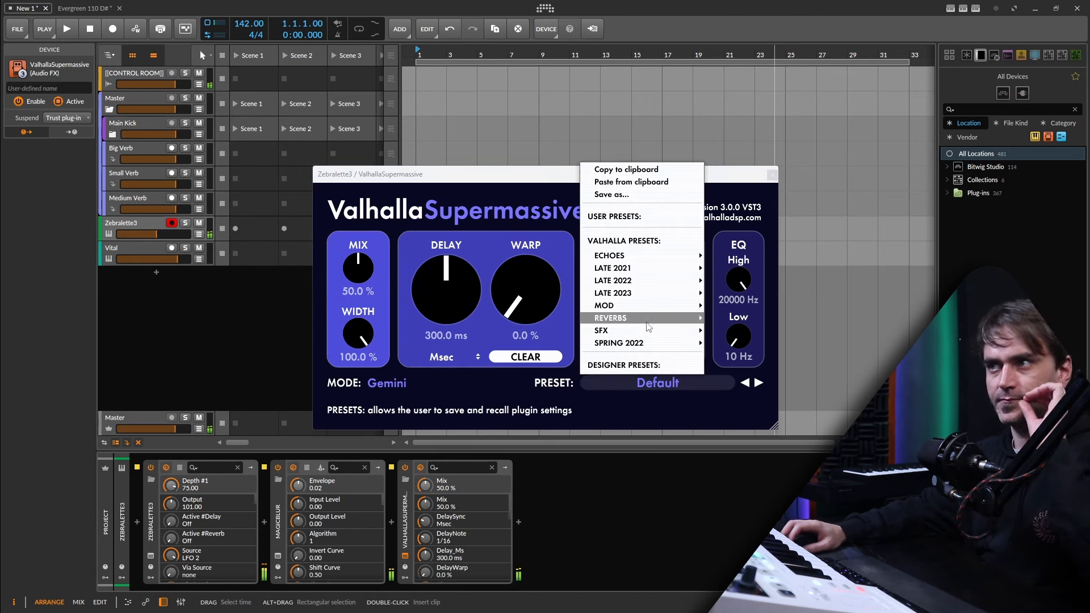
mouse_move(645, 321)
mouse_move(763, 305)
click(806, 305)
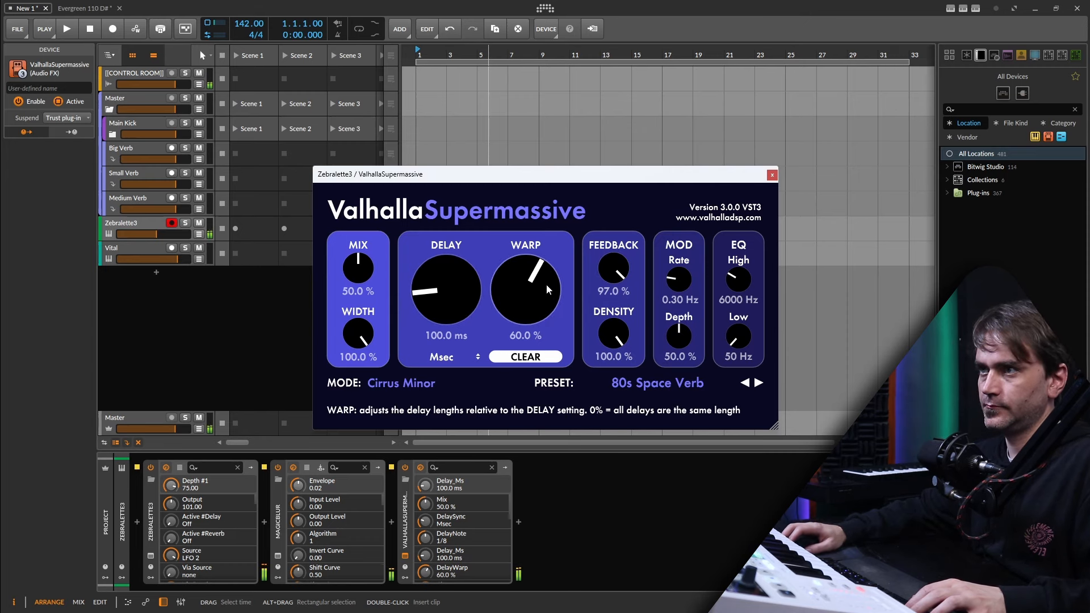
Step: Insert EQ-2 between MagicBlur and ValhallaSupermassive and make its high band a high cut at 752 Hz
click(391, 522)
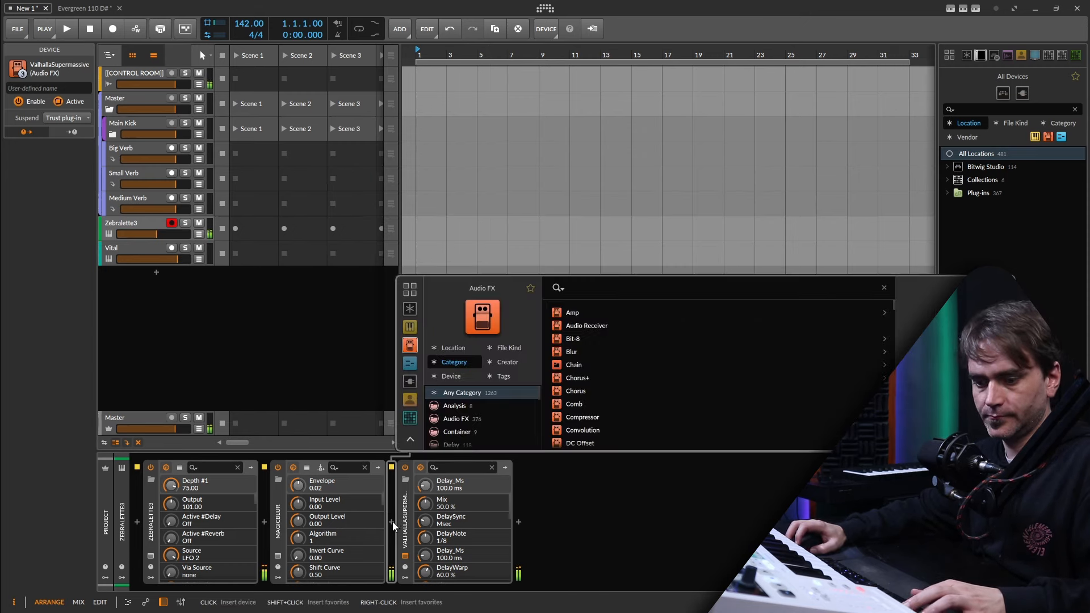
text(eq)
double_click(575, 326)
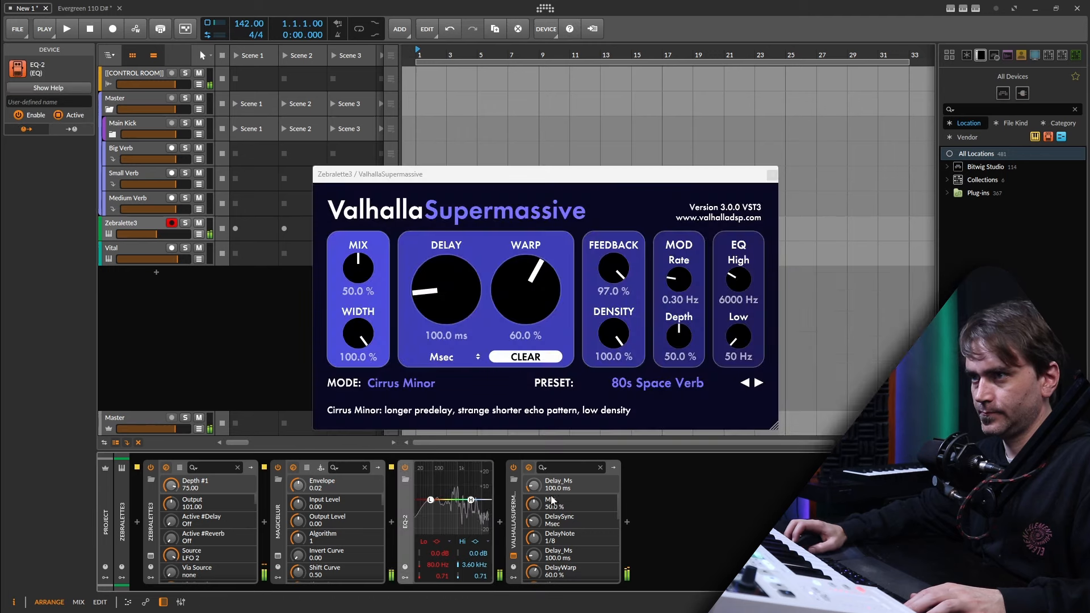
click(479, 541)
click(505, 577)
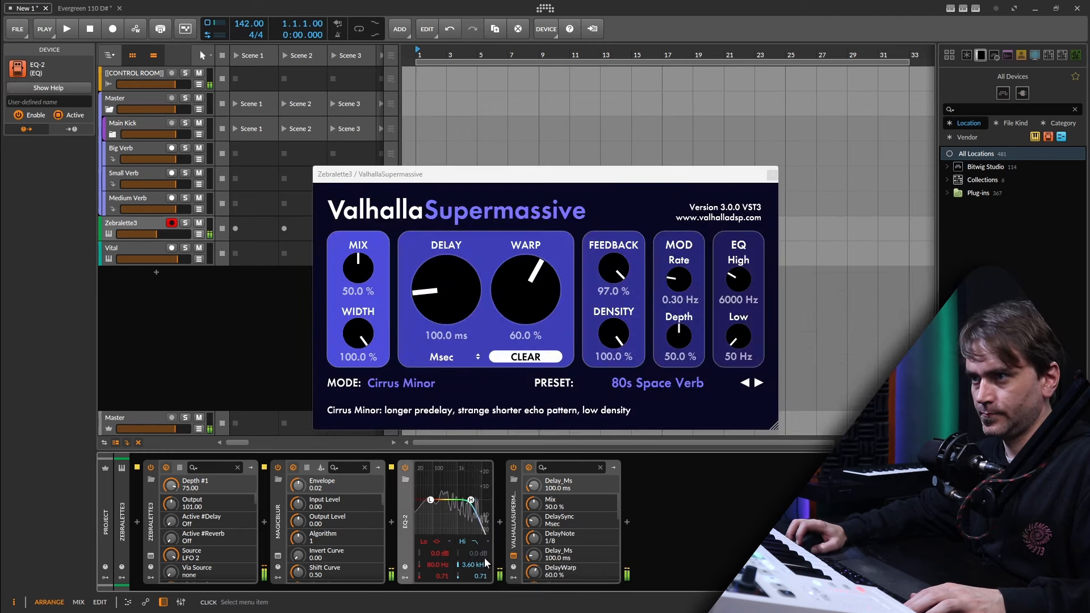
mouse_move(474, 565)
mouse_down()
mouse_move(473, 590)
mouse_move(472, 534)
mouse_move(472, 566)
mouse_up()
Step: Set Supermassive's Warp to 50.4% and Feedback to 71.4%, and retune EQ-2's high cut to 1.80 kHz
drag(533, 273, 532, 287)
drag(615, 271, 622, 301)
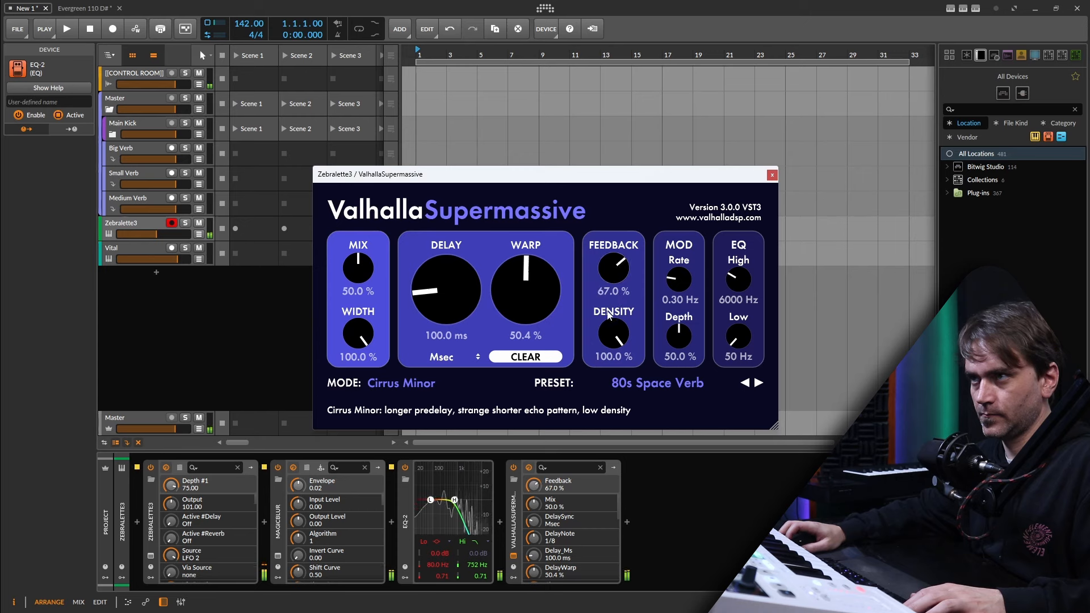
drag(457, 502, 468, 503)
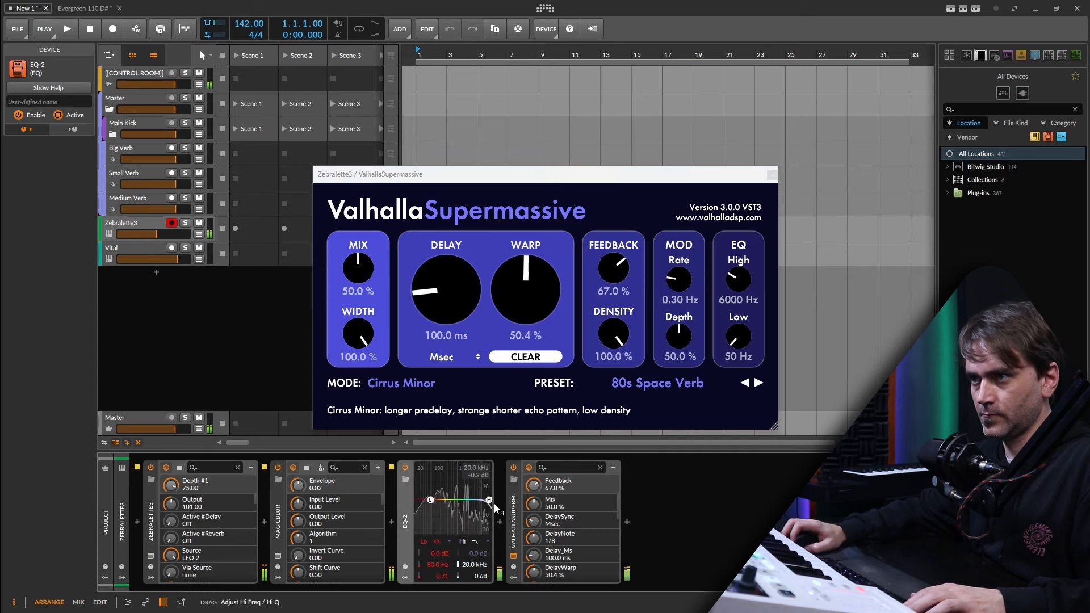
drag(623, 274, 623, 267)
drag(468, 501, 463, 512)
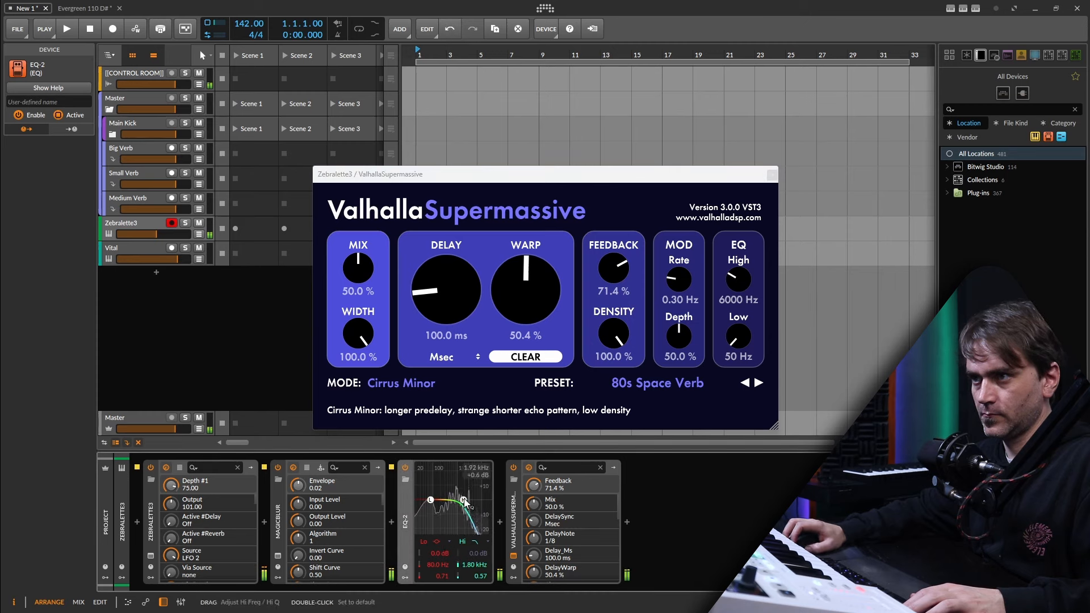
Step: Change EQ-2's high band to a high shelf and set it to −13.8 dB at 792 Hz
click(479, 541)
click(503, 589)
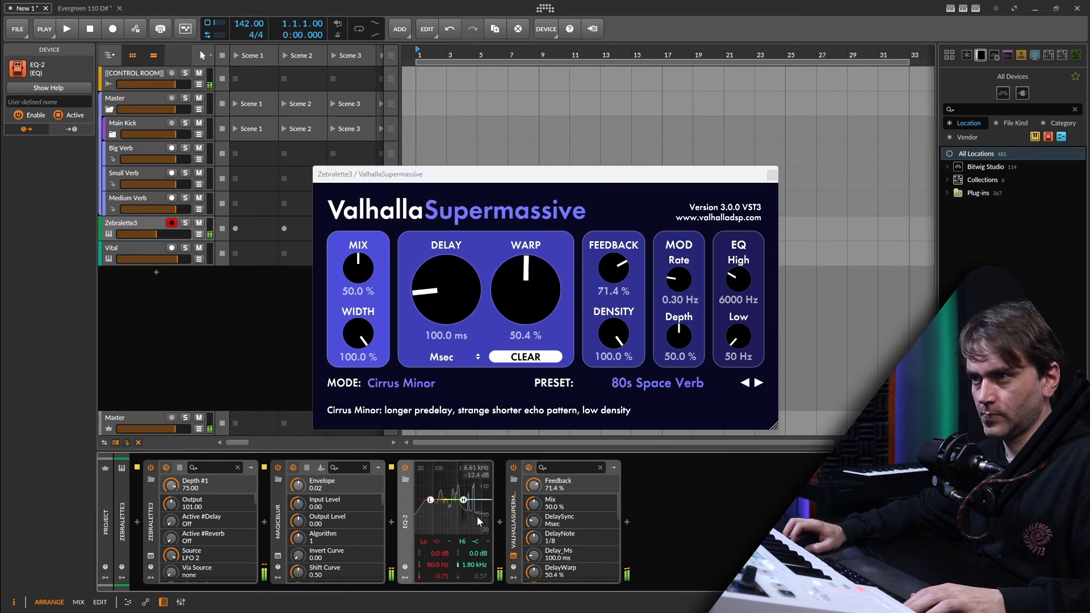
drag(464, 508, 462, 512)
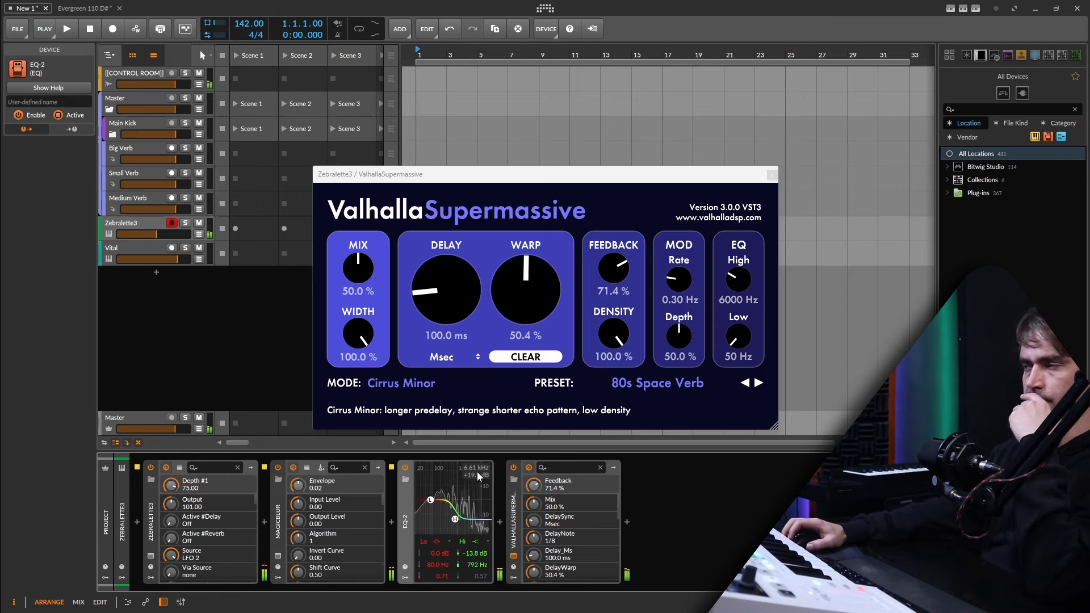
Step: Close the ValhallaSupermassive window and set the Zebralette3 track's volume to −5.6 dB
click(772, 174)
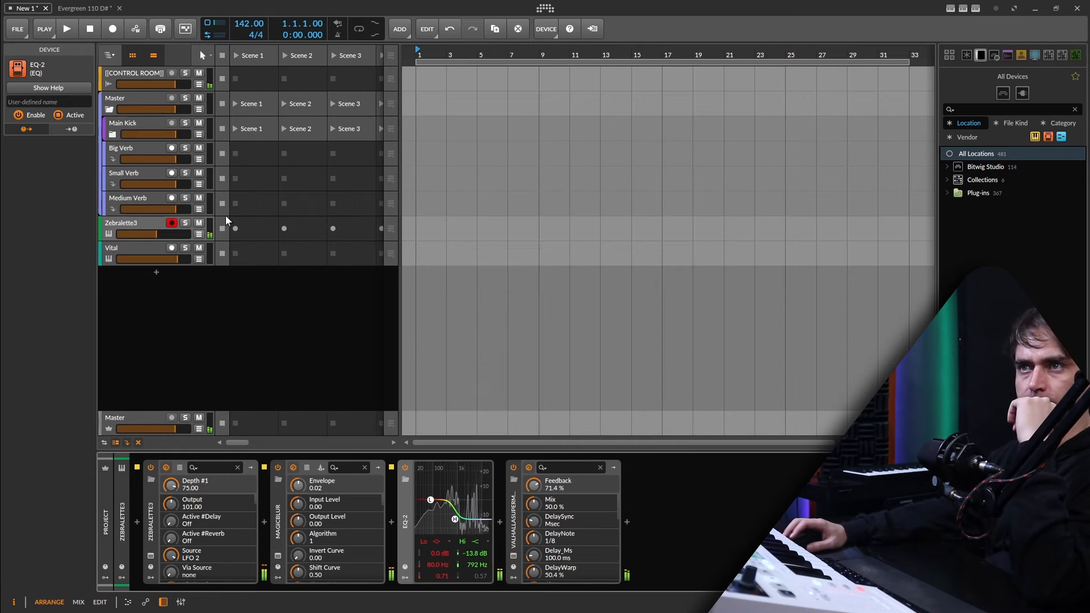
drag(155, 239, 155, 233)
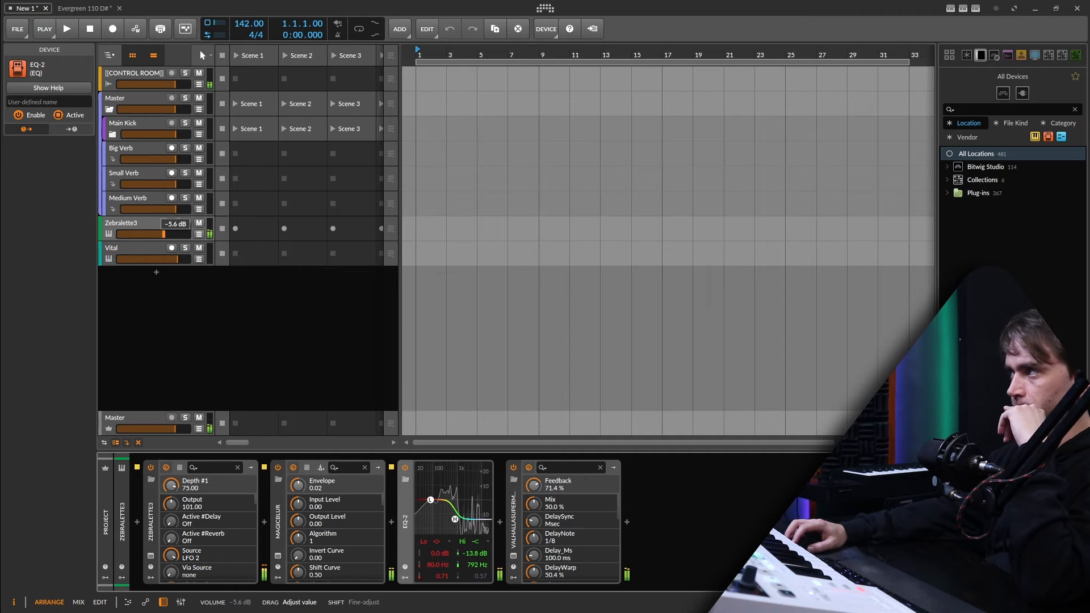
Step: Try Zebralette3's oscillator Tune at 19, 24, 18 and −1, reset it to 0.00, and close the synth window
click(149, 555)
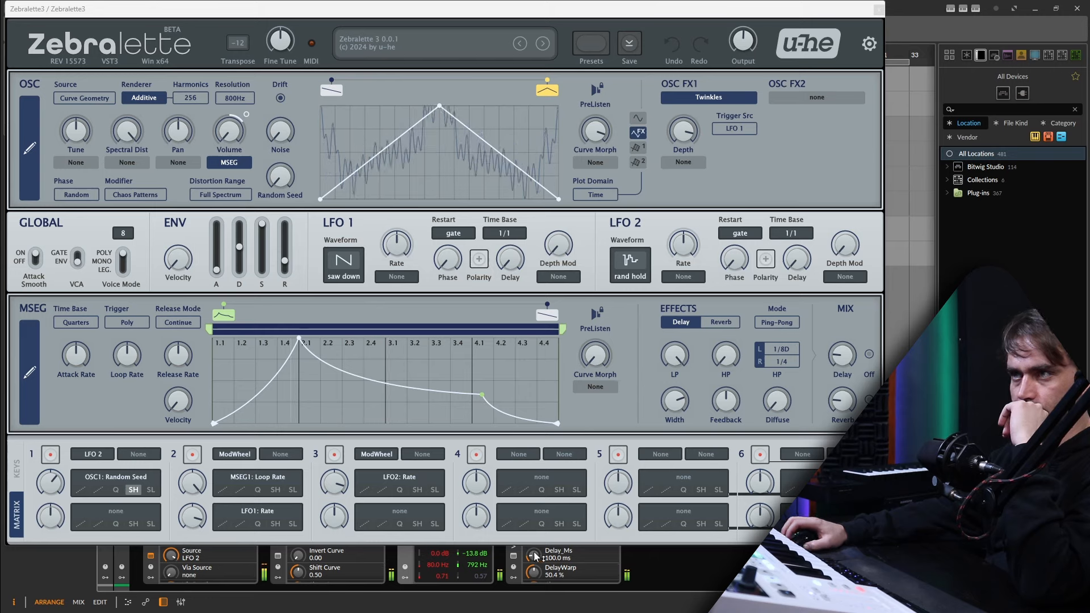
drag(84, 132, 85, 129)
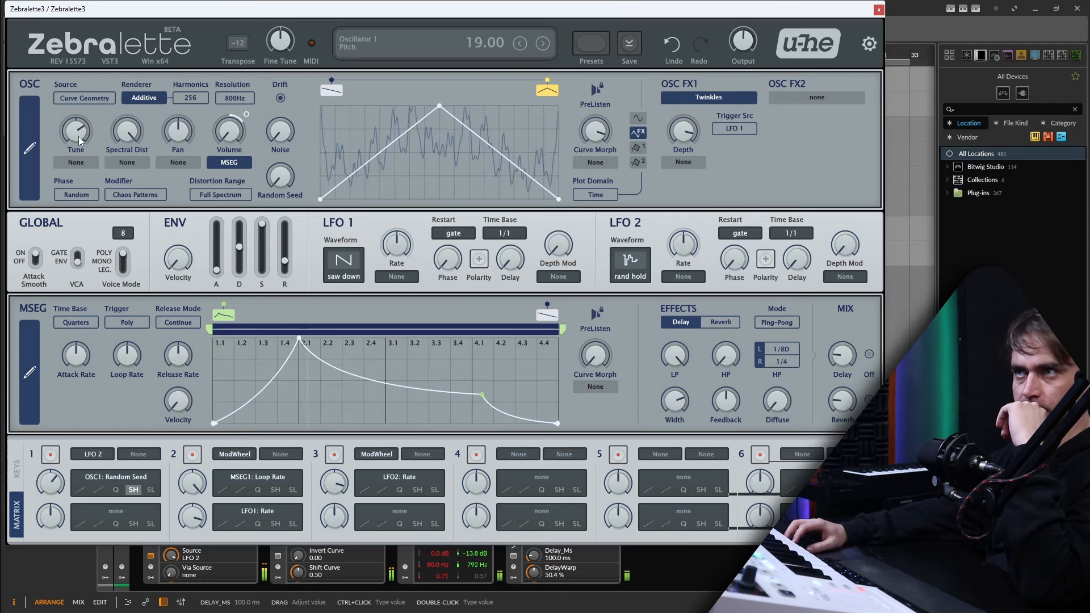
drag(60, 217, 77, 175)
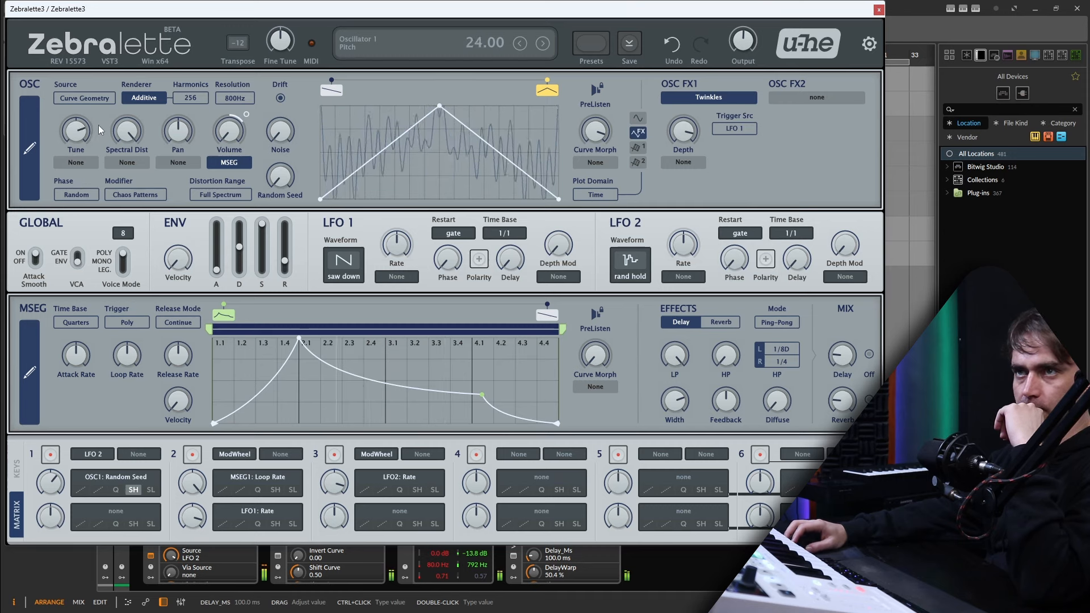
drag(97, 125, 80, 192)
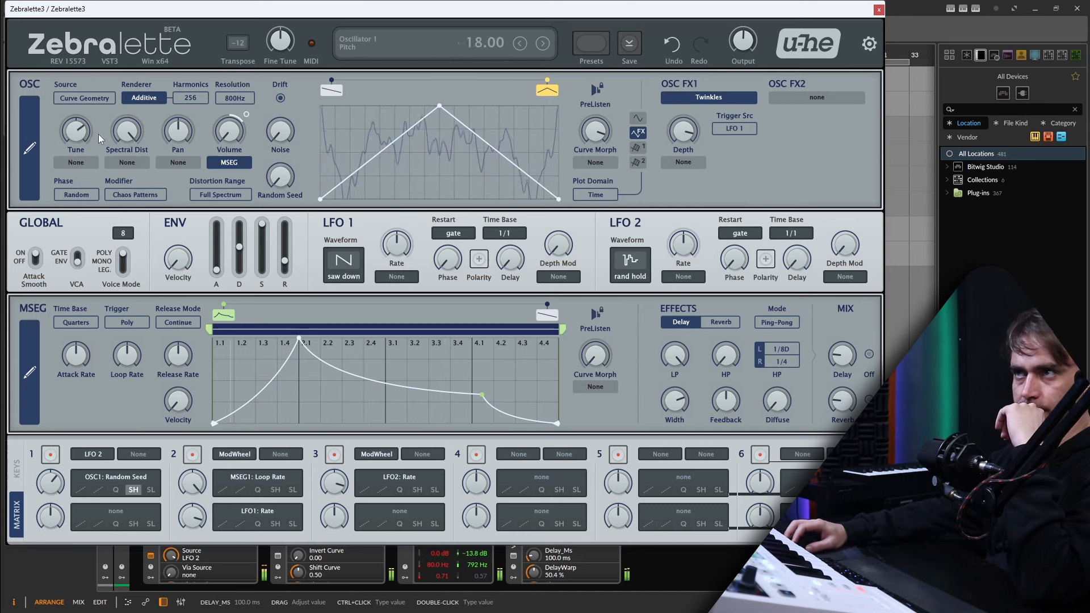
drag(125, 86, 102, 164)
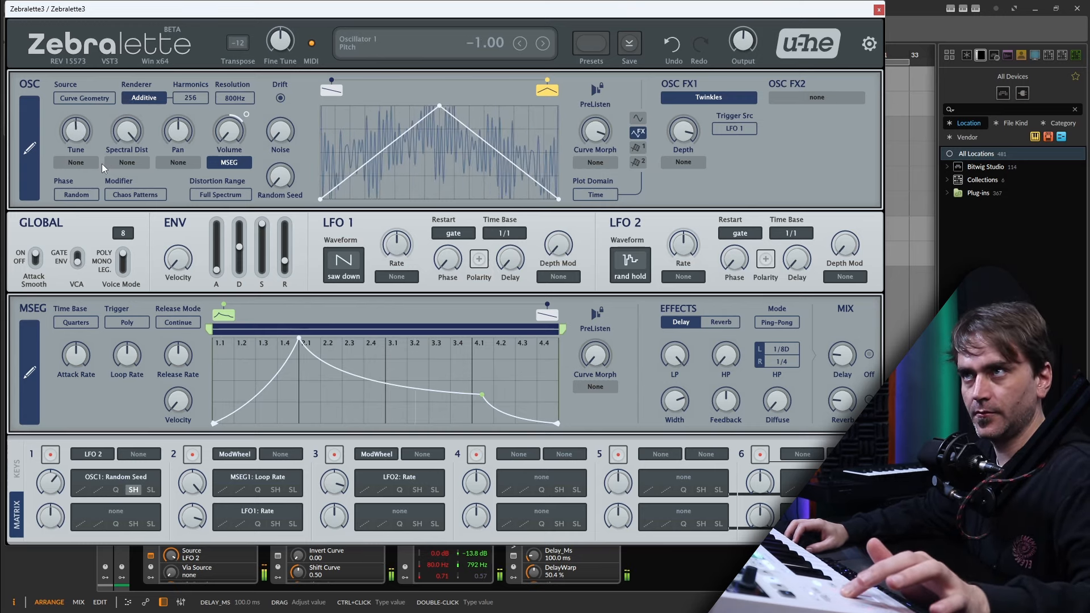
double_click(91, 129)
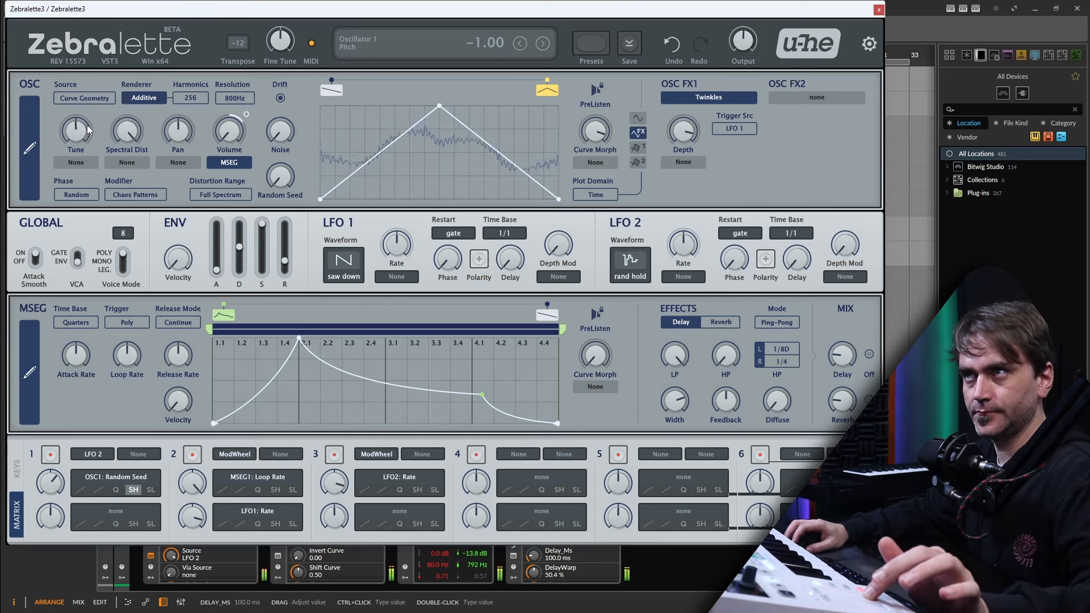
click(878, 10)
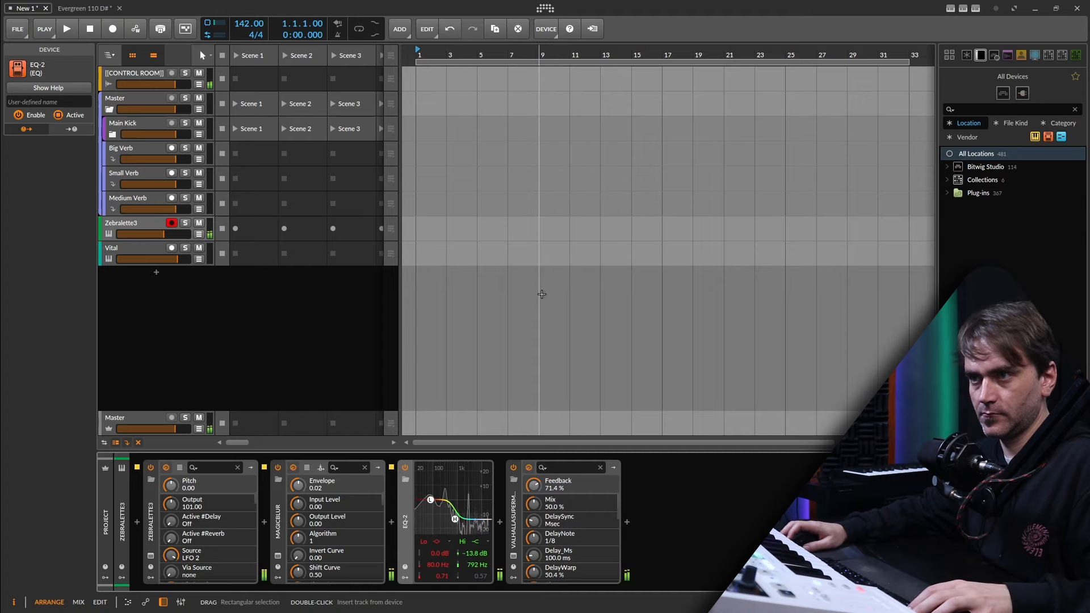
Step: Enable stepped Pitch Shift in MagicBlur, try it at +12 and +24 semitones, and set it to −24 semitones
click(277, 556)
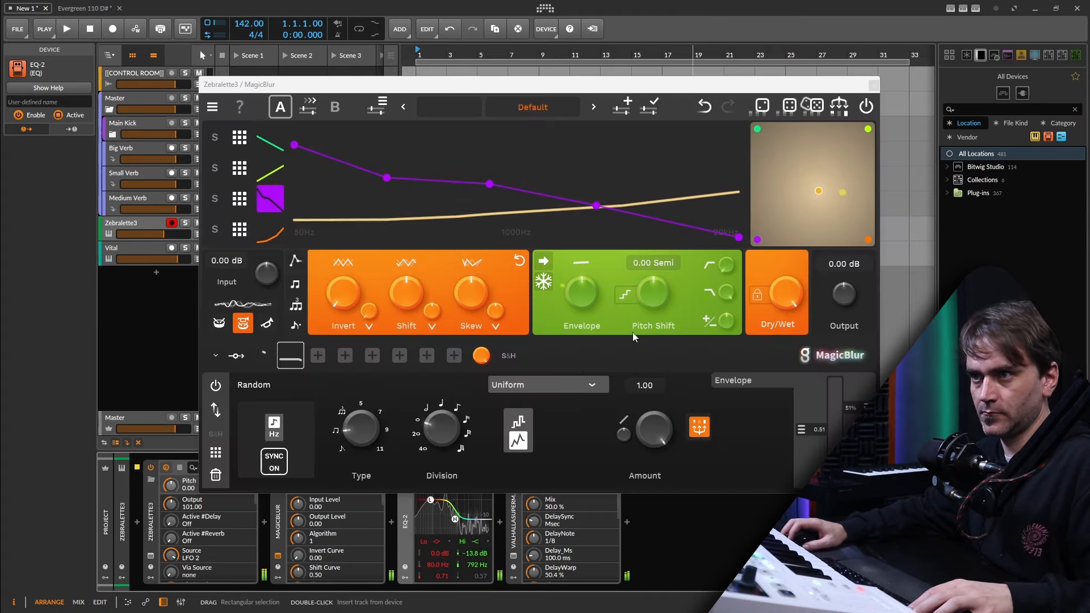
drag(659, 277, 673, 279)
click(625, 294)
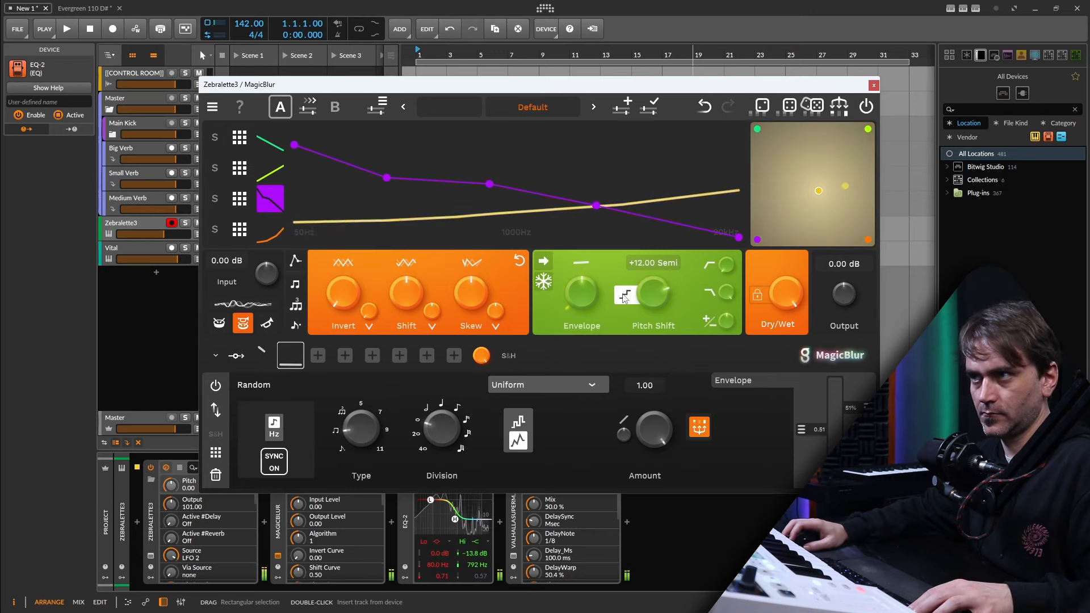
drag(656, 291, 669, 266)
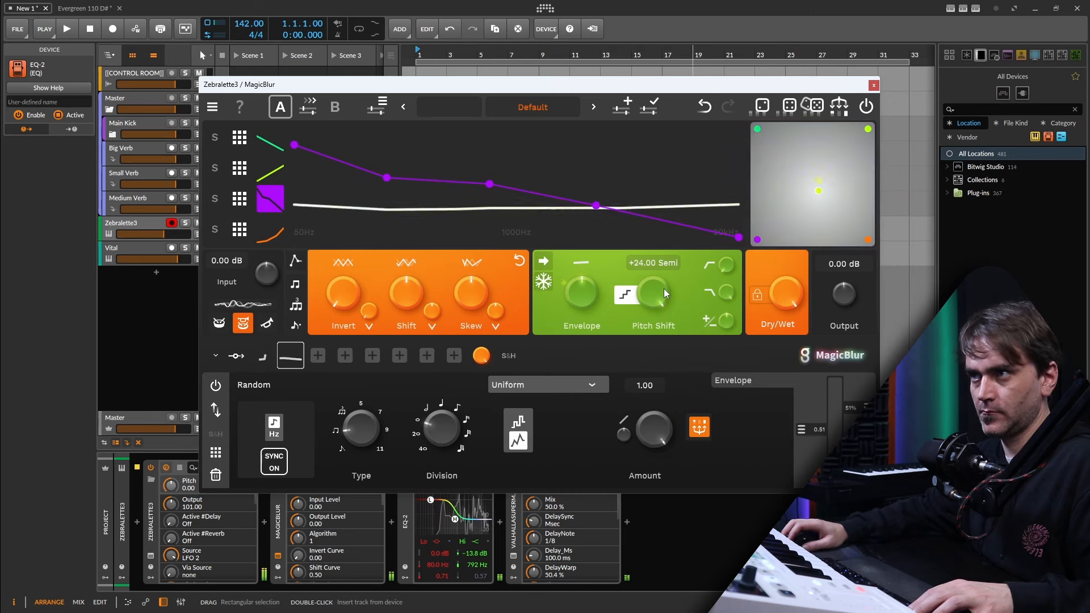
drag(662, 288, 638, 420)
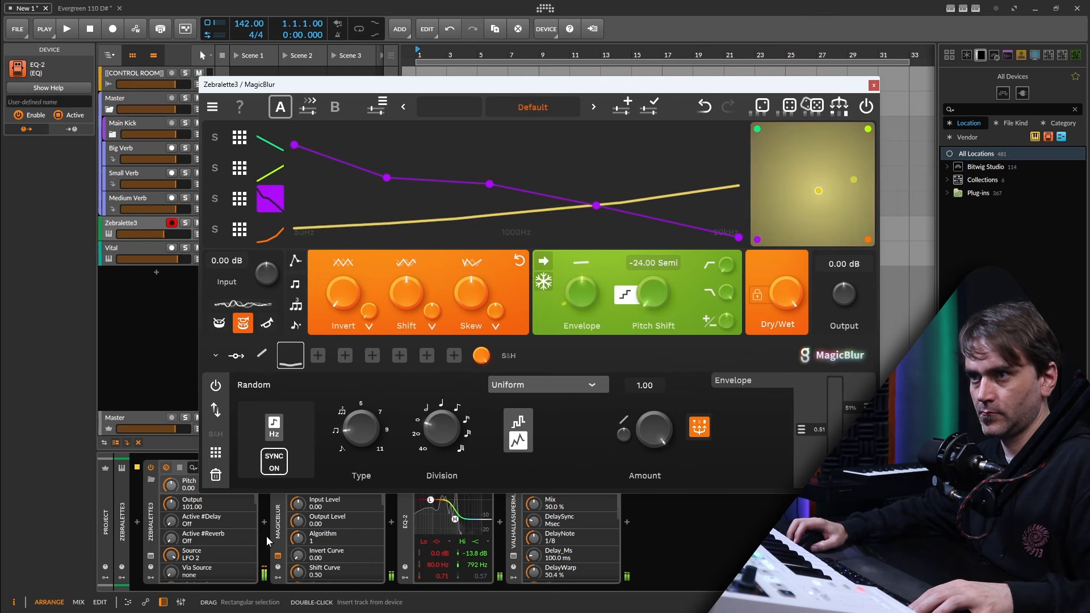
Step: Set Zebralette3's oscillator Tune to 48.00 and close the synth window
click(150, 556)
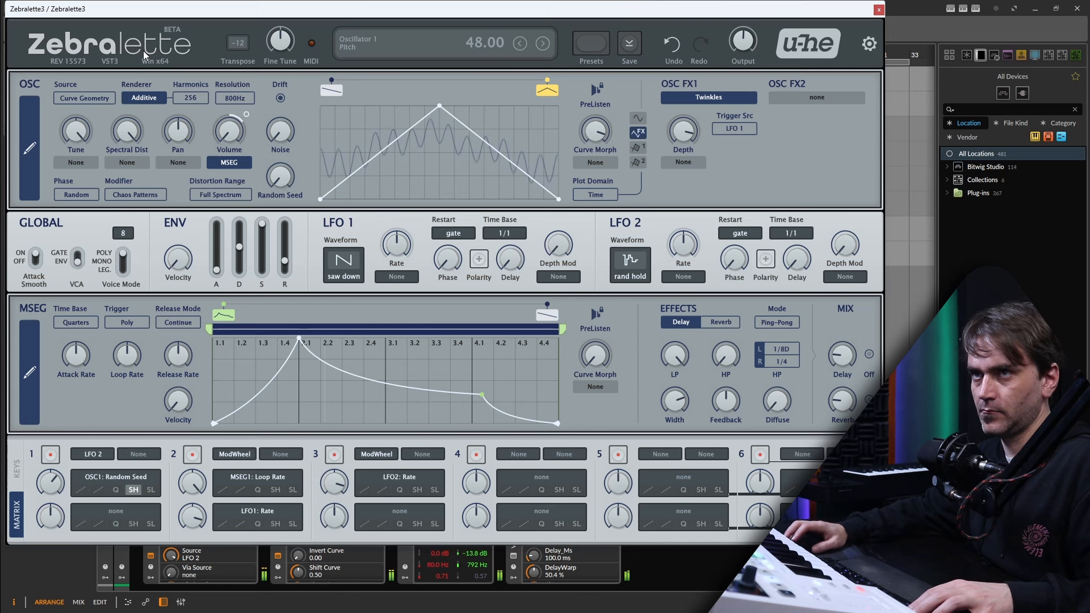
click(877, 9)
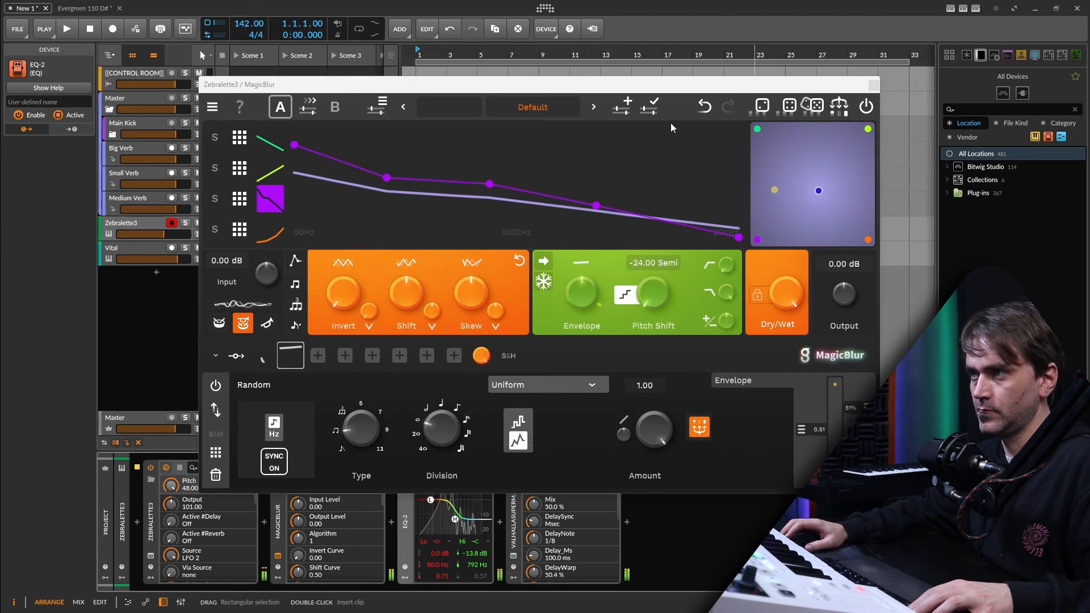